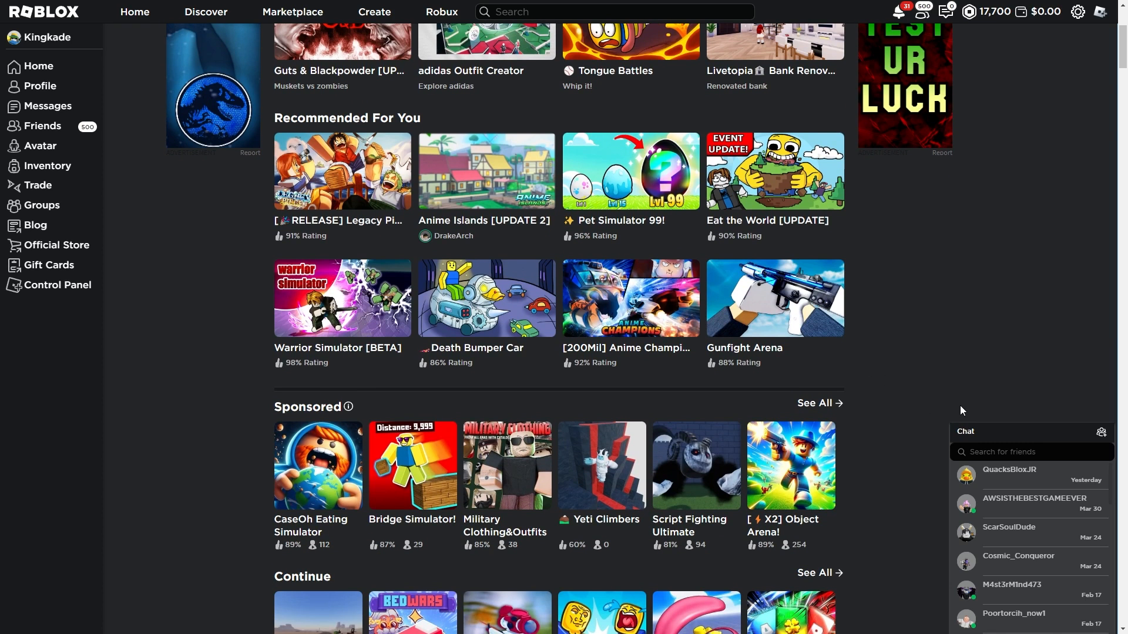
scroll(960, 406, "up", 5)
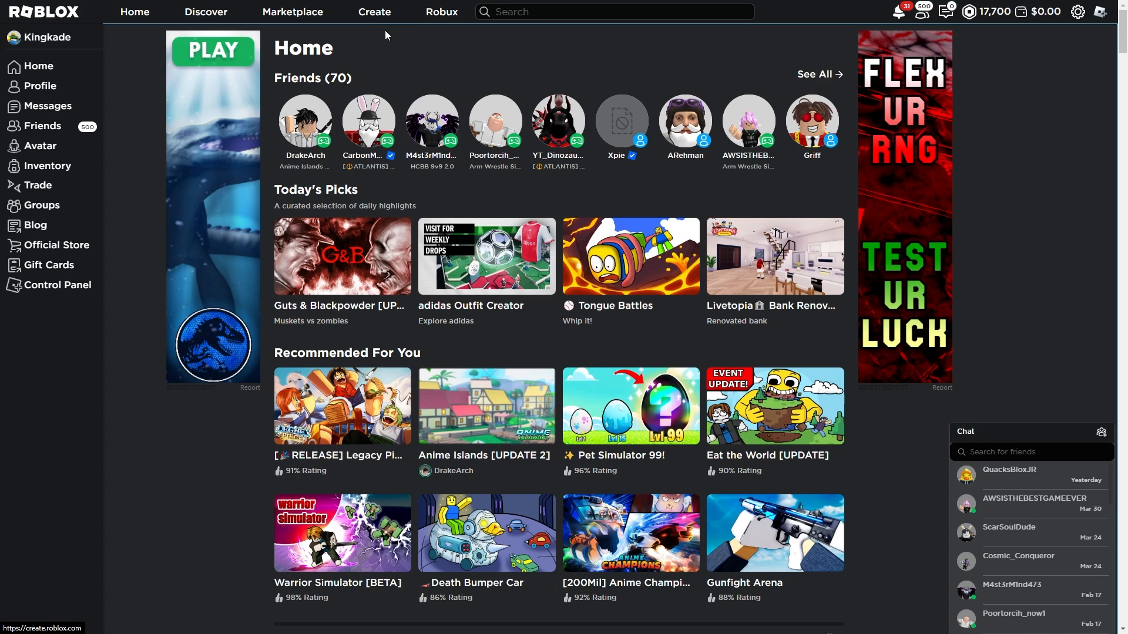
mouse_move(575, 111)
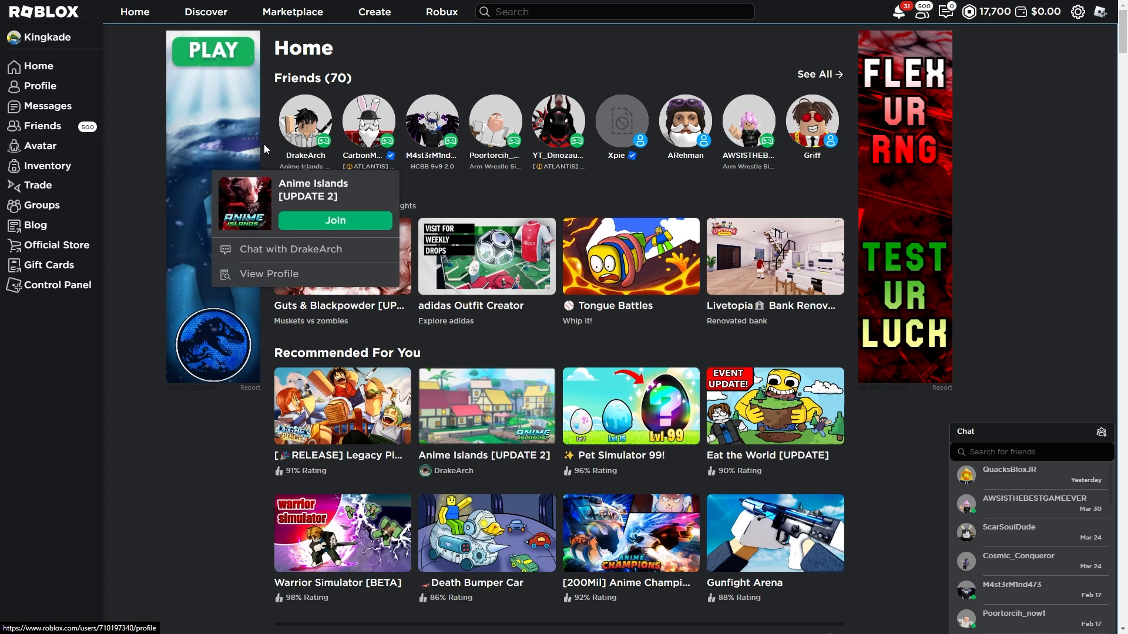
scroll(134, 102, "down", 1)
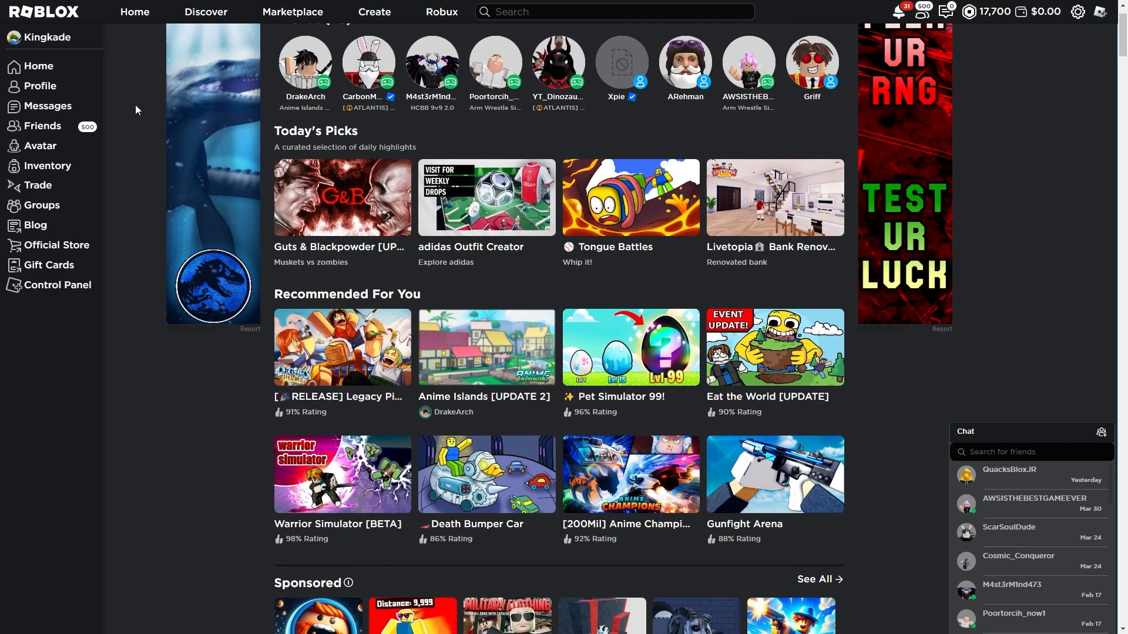
scroll(136, 105, "up", 1)
scroll(472, 203, "down", 1)
scroll(1119, 319, "up", 1)
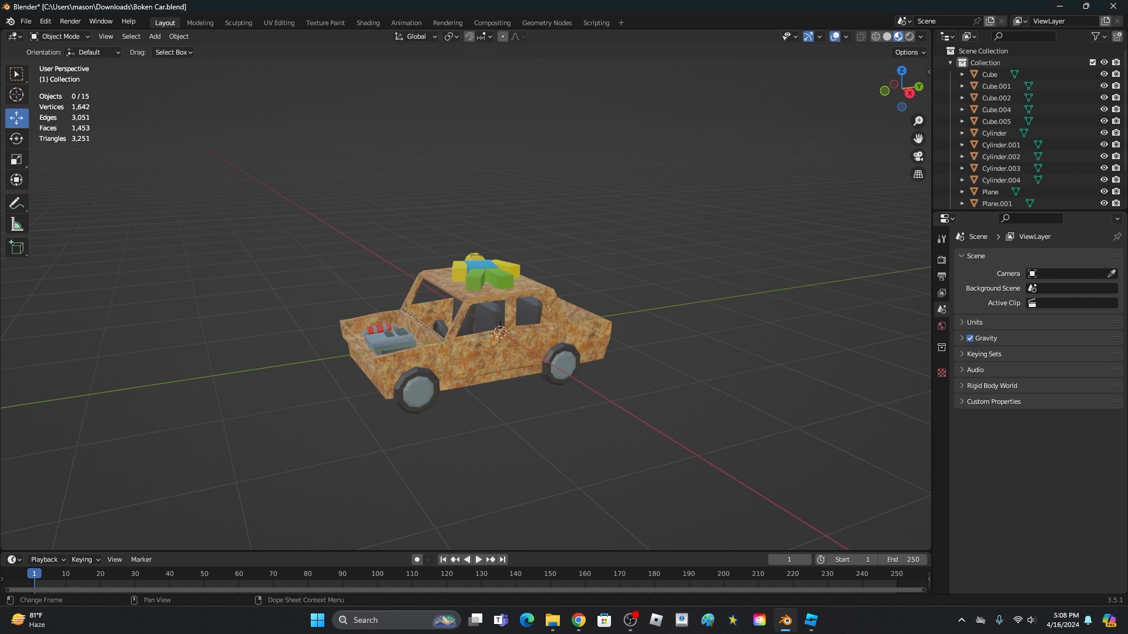
- In Blender, select every object of the rusty car model and export the selection in FBX format
middle_click_drag(601, 245, 556, 415)
scroll(552, 364, "up", 2)
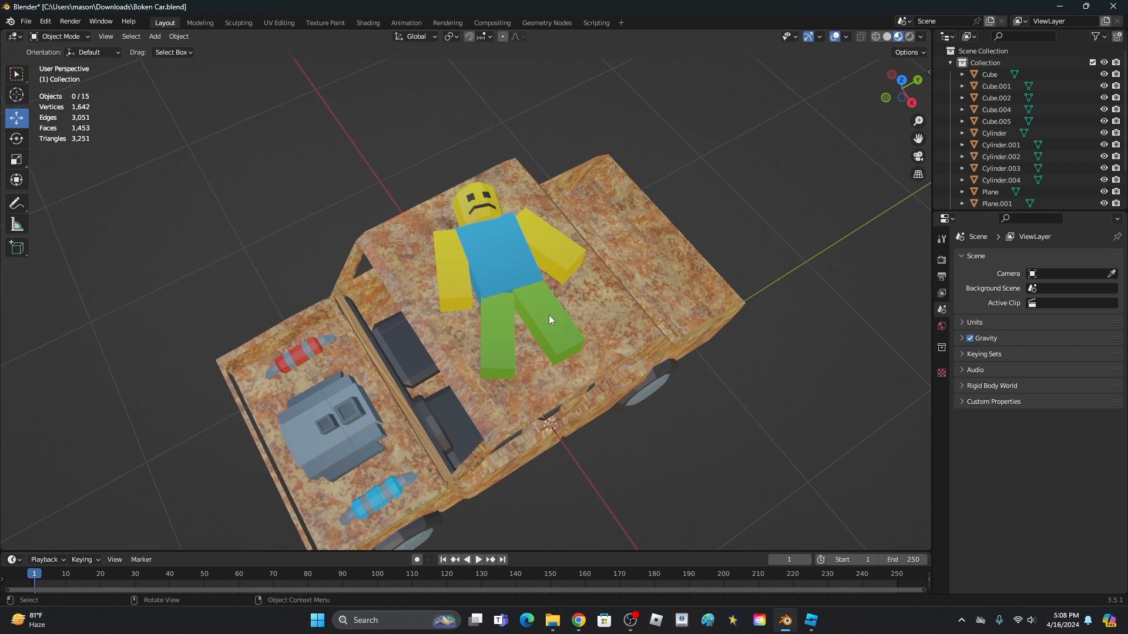
middle_click_drag(548, 337, 586, 213)
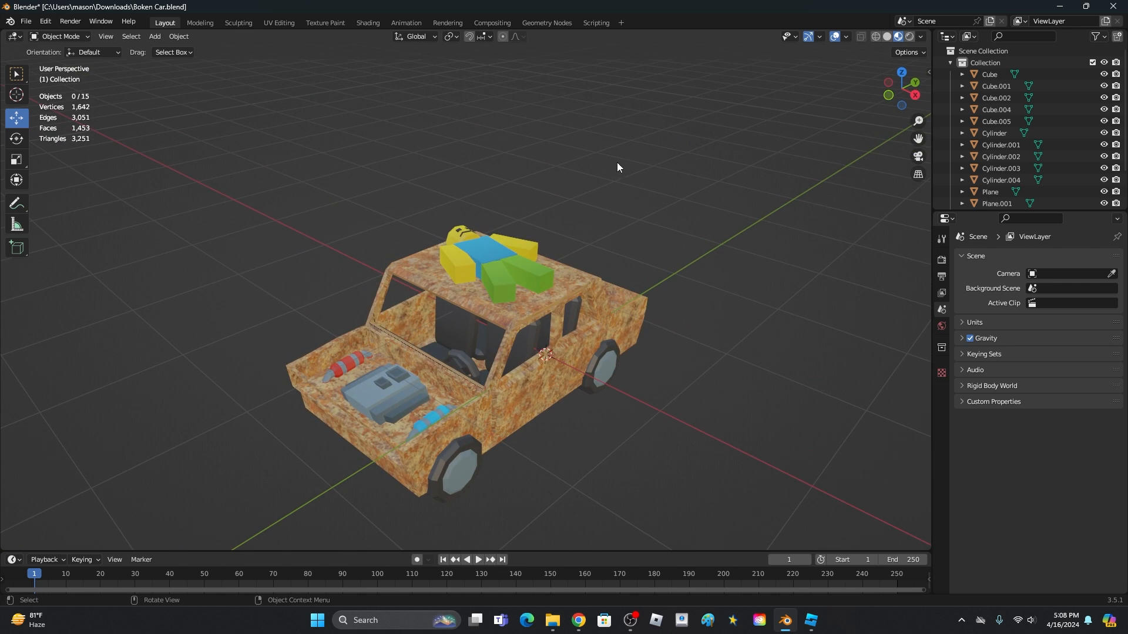
middle_click_drag(583, 253, 512, 258)
scroll(512, 258, "down", 1)
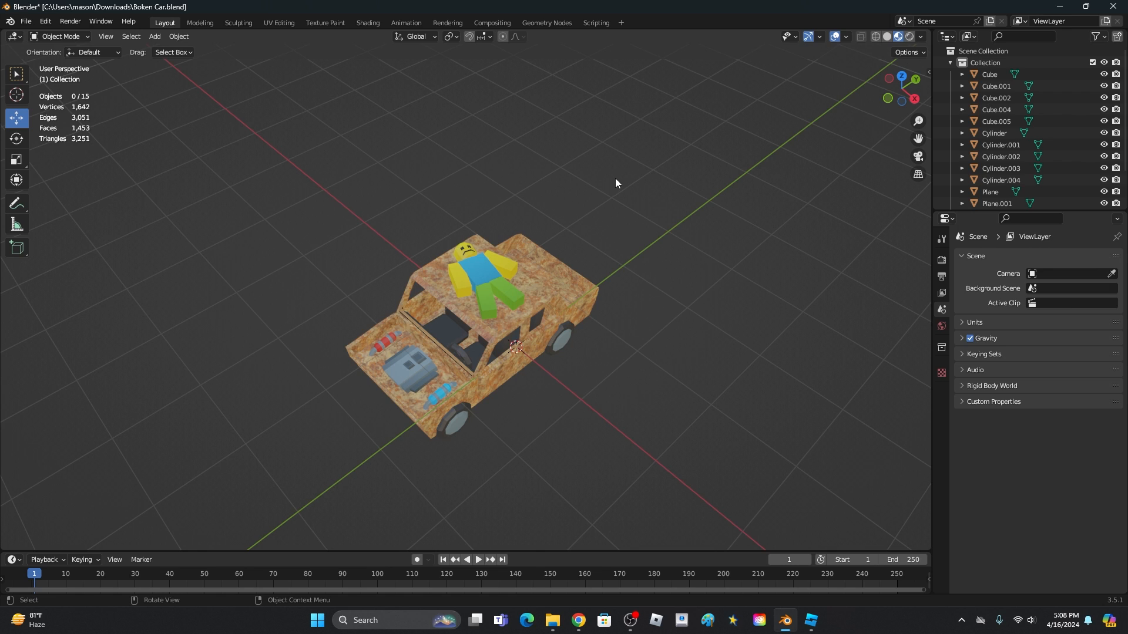
key("a")
left_click(26, 21)
mouse_move(61, 190)
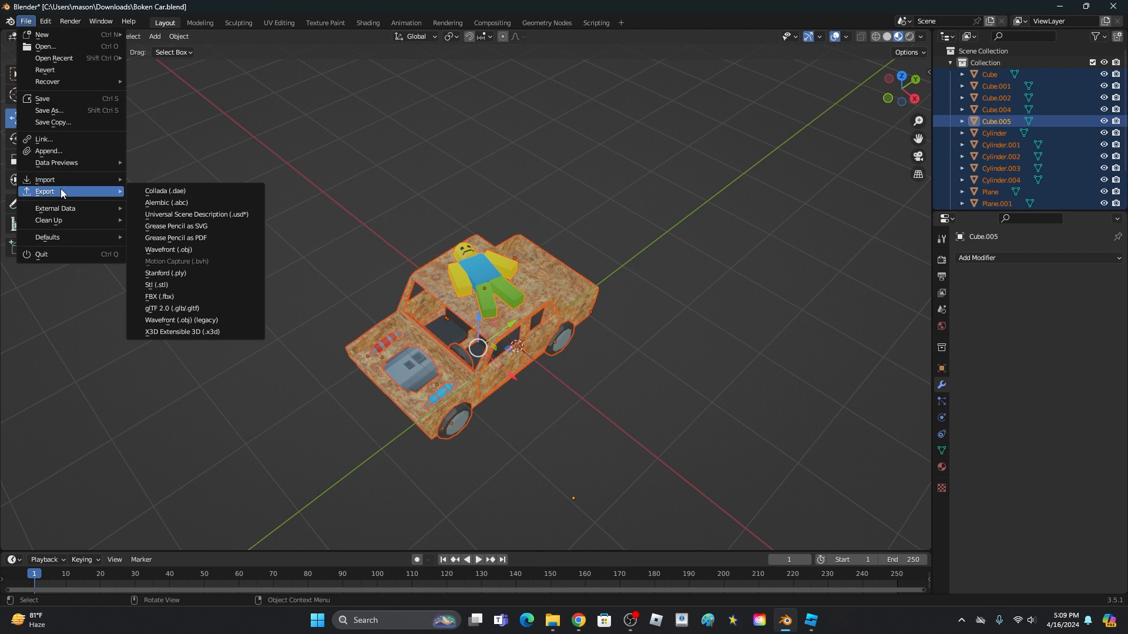
left_click(197, 298)
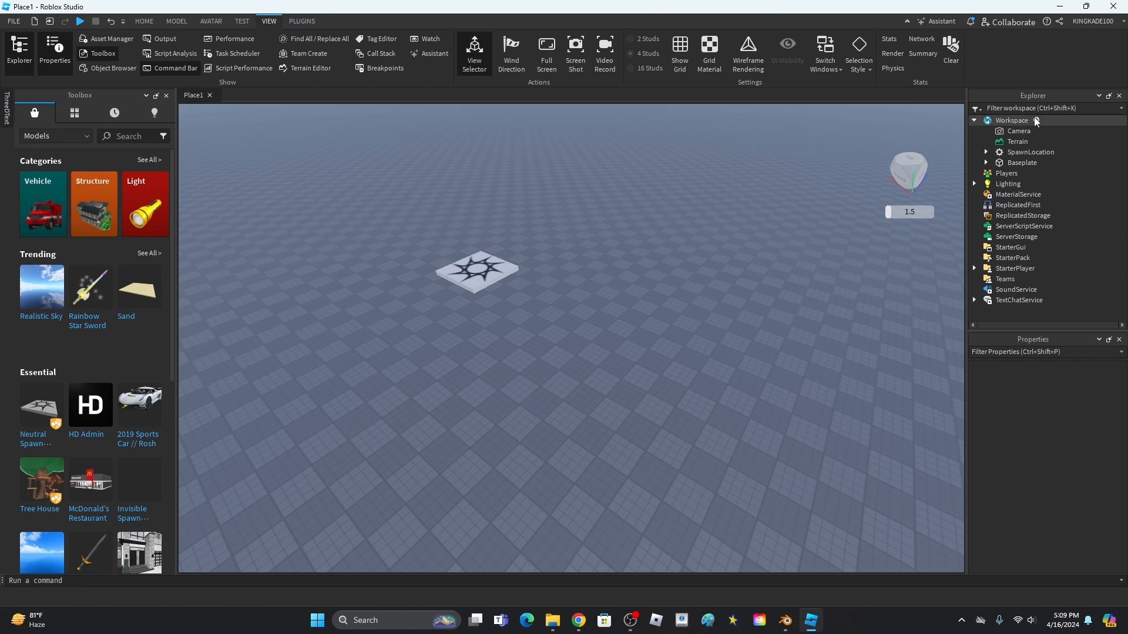
- In Roblox Studio, insert a MeshPart into Workspace
left_click(1035, 119)
type("mesh")
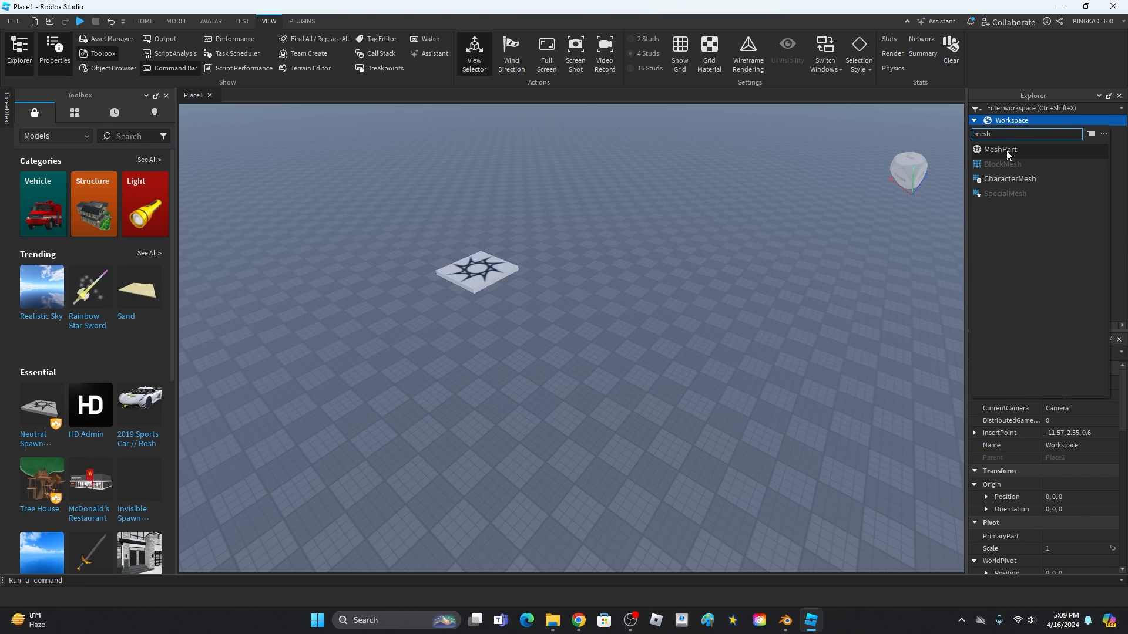
left_click(1006, 150)
right_click_drag(590, 341, 620, 342)
key("w")
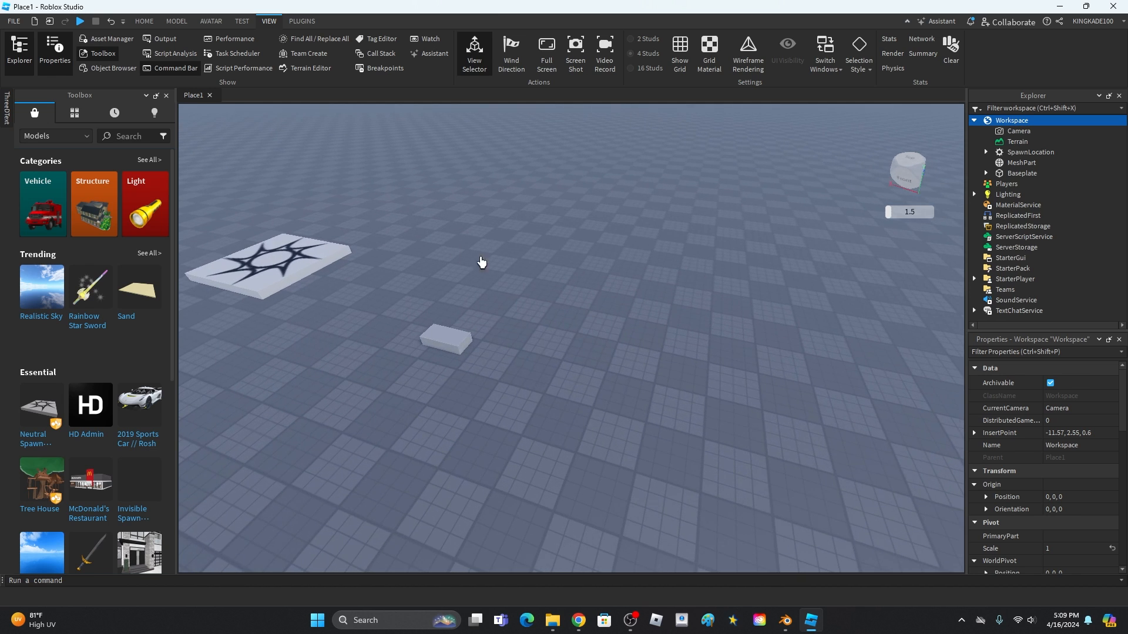
- Load the exported car file as the new MeshPart's mesh, accepting the resize and dismissing the import warning
left_click(144, 21)
left_click(342, 331)
key("f")
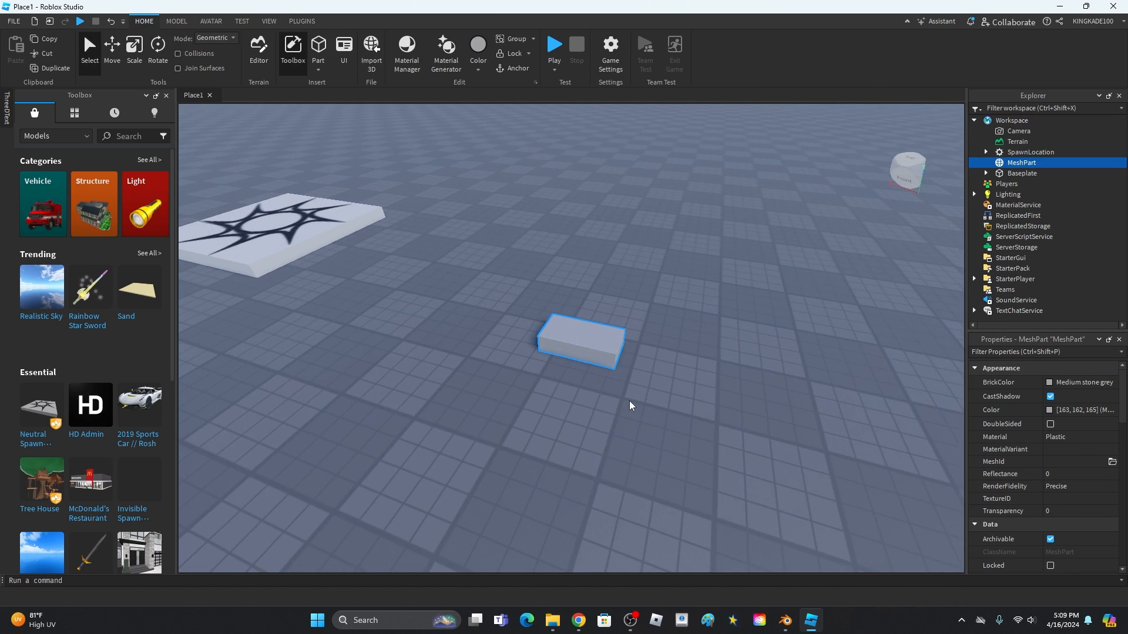
left_click(1112, 464)
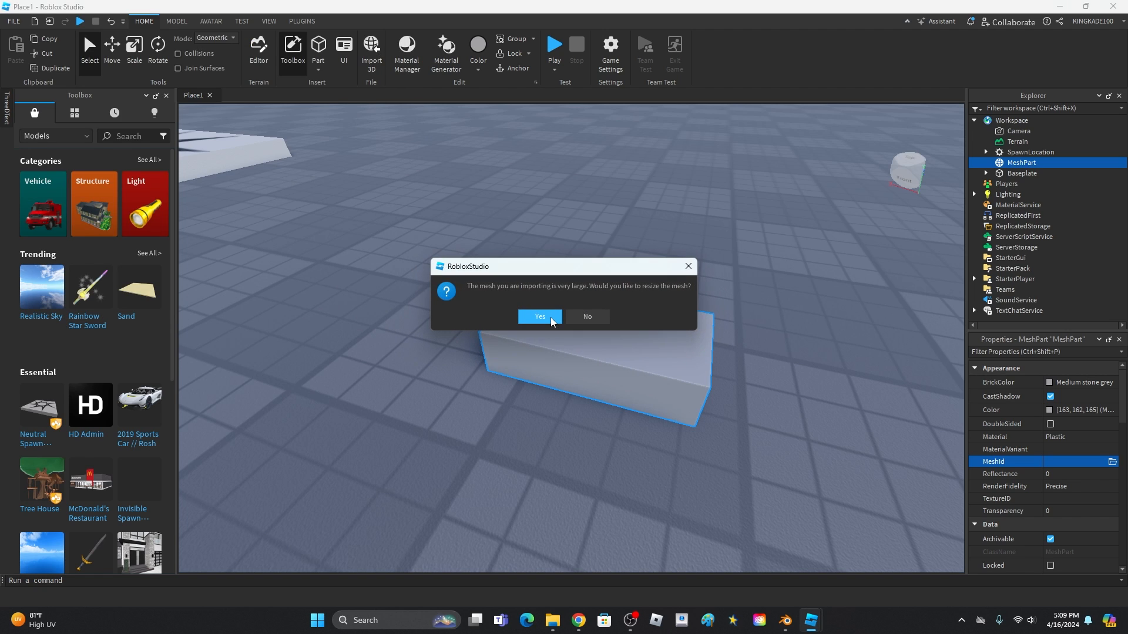
left_click(539, 318)
left_click(550, 320)
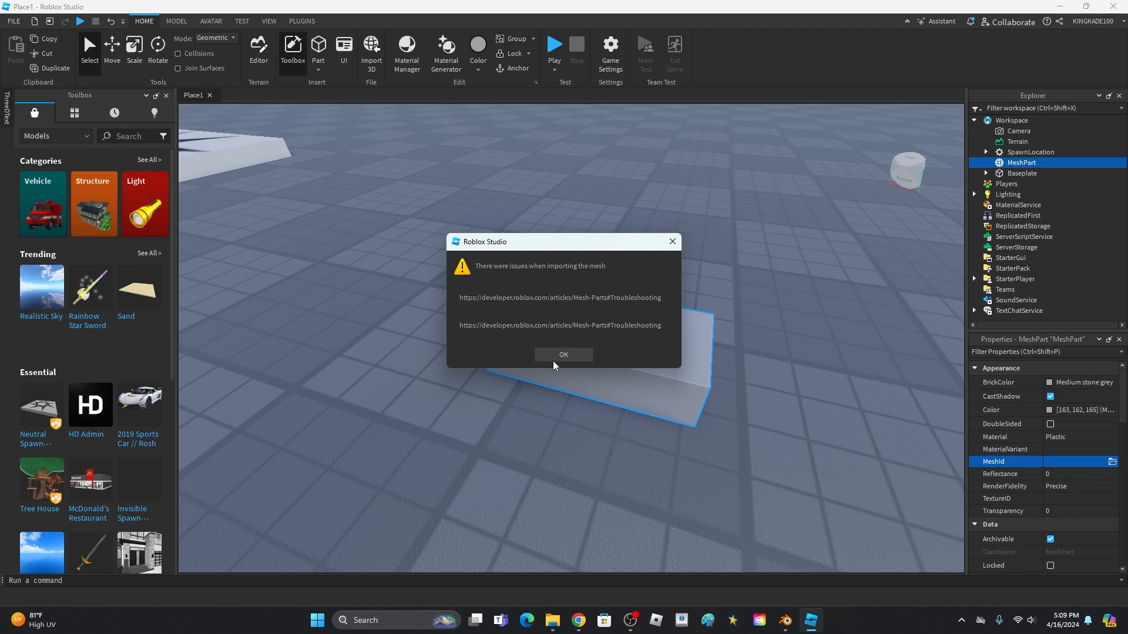
left_click(557, 357)
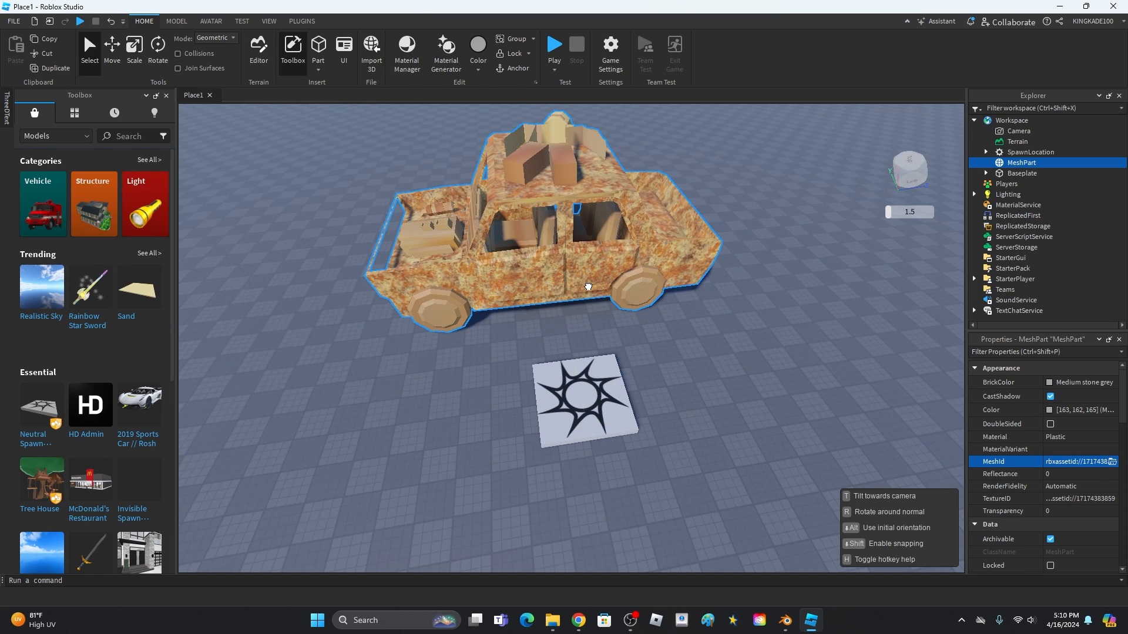
- Delete the car MeshPart with the wrongly coloured wheels, engine and figure
left_click(719, 331)
right_click_drag(719, 331, 713, 323)
scroll(718, 327, "up", 5)
scroll(712, 323, "down", 7)
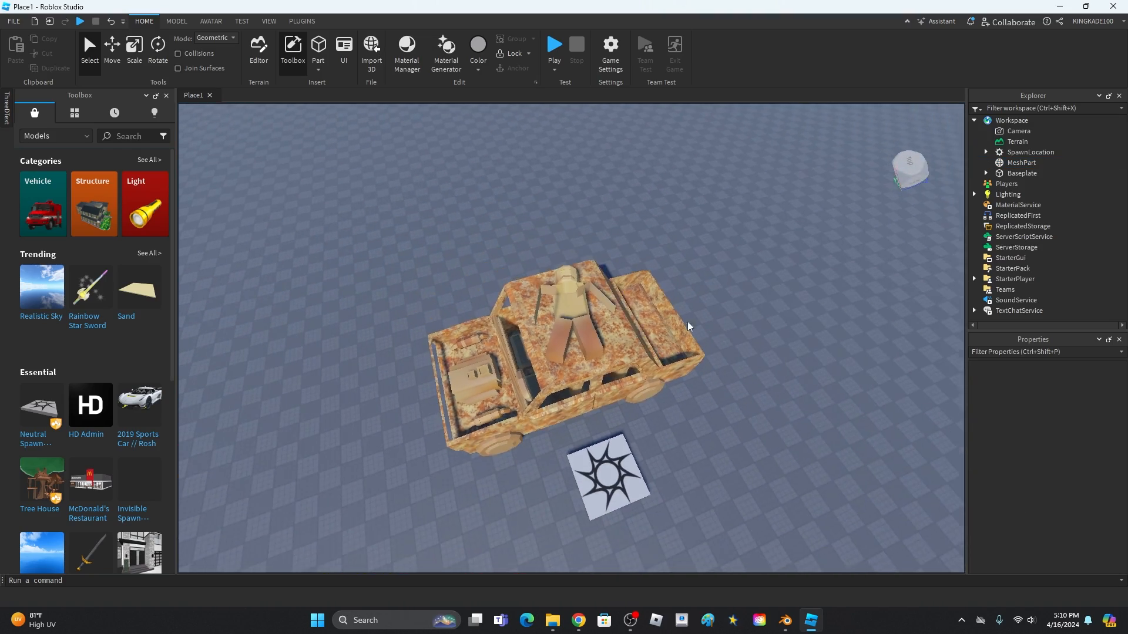
left_click(688, 326)
scroll(689, 326, "up", 5)
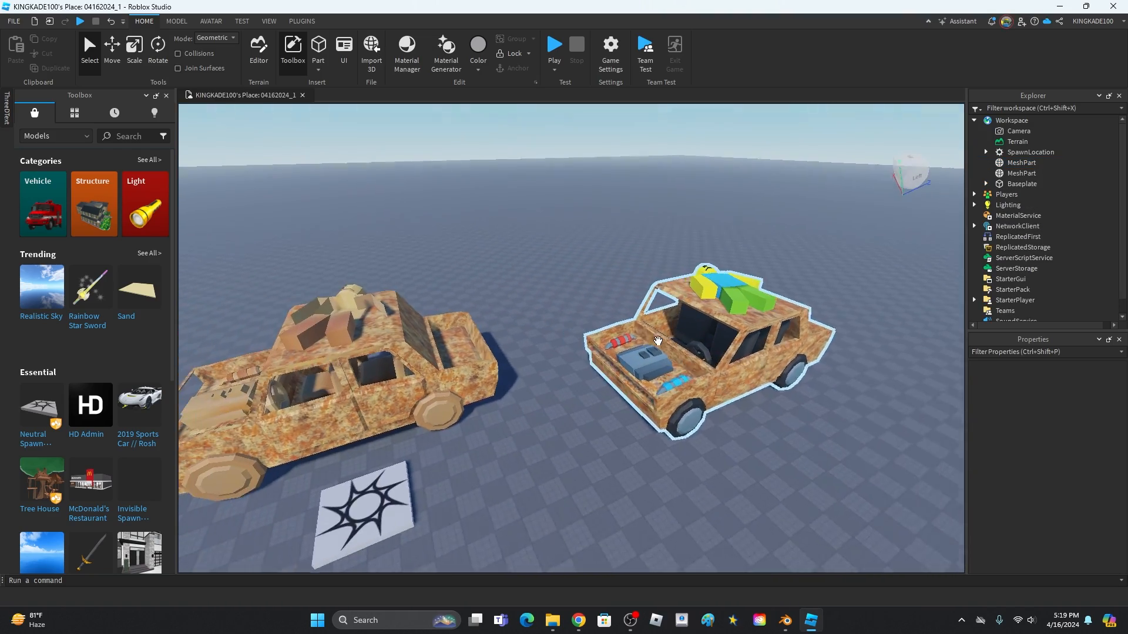
left_click(476, 352)
key("Delete")
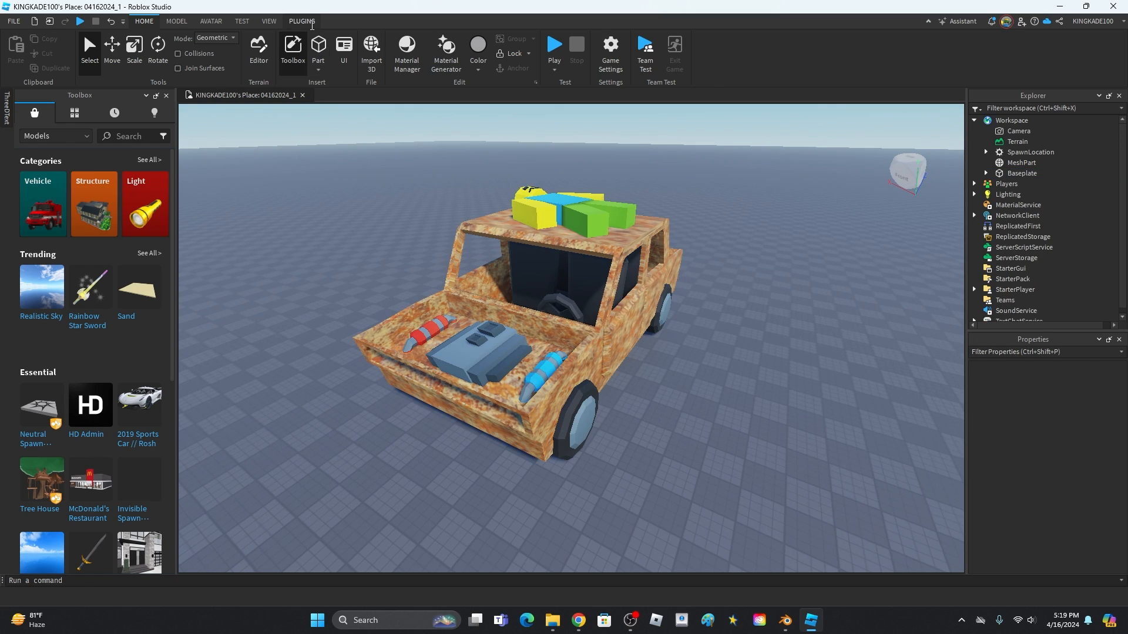
- Insert an R15 Block Rig dummy beside the car with the Rig Builder plugin
left_click(311, 23)
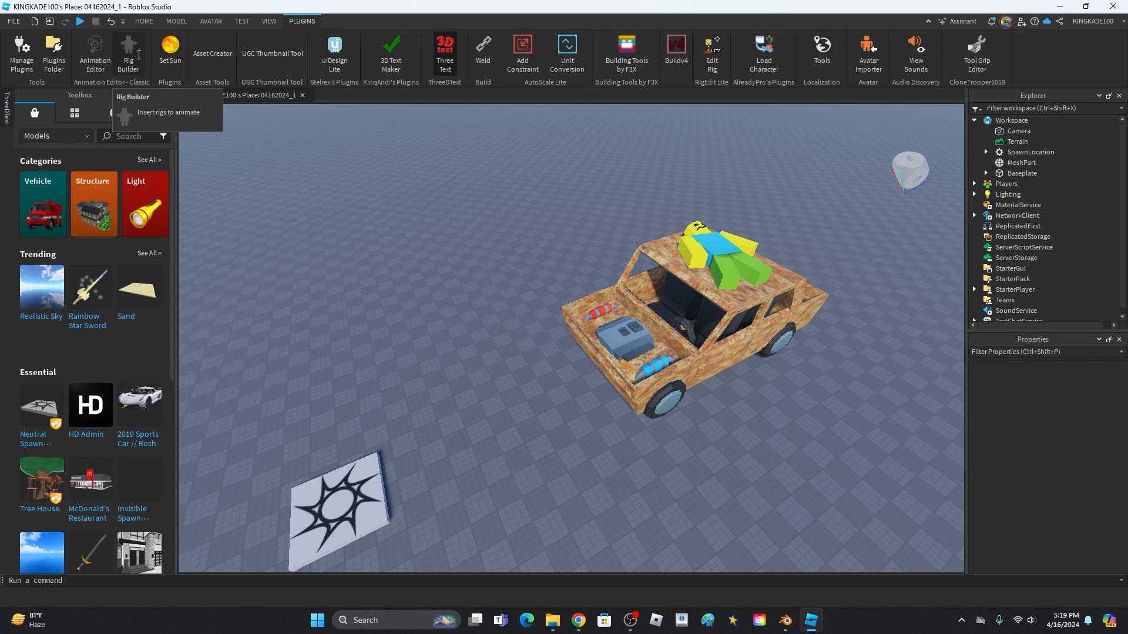
left_click(131, 55)
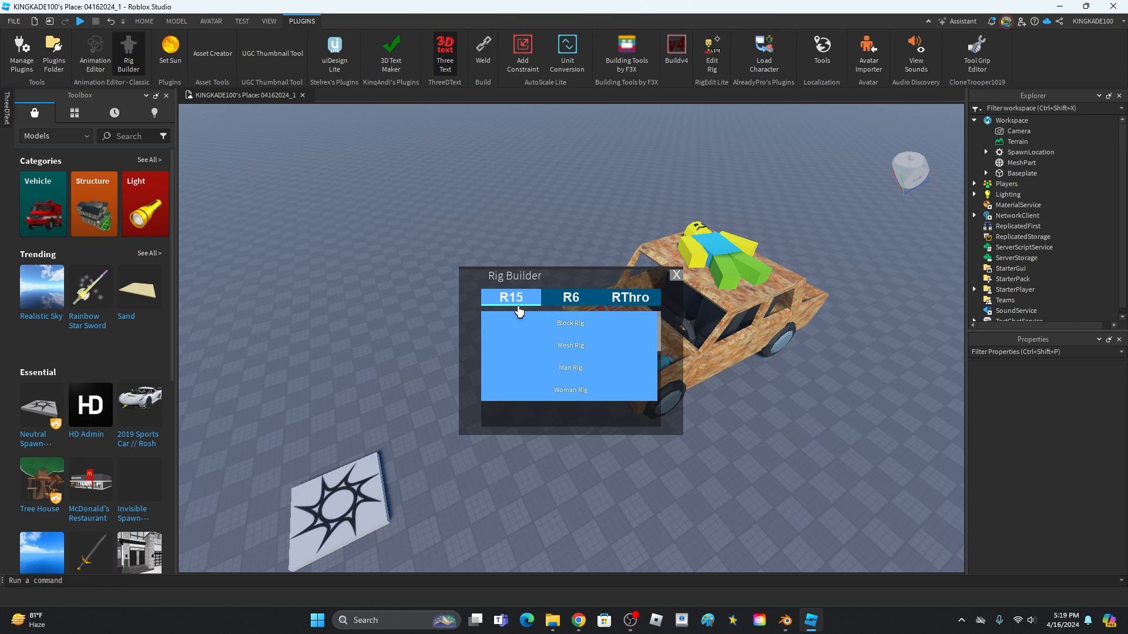
left_click(556, 328)
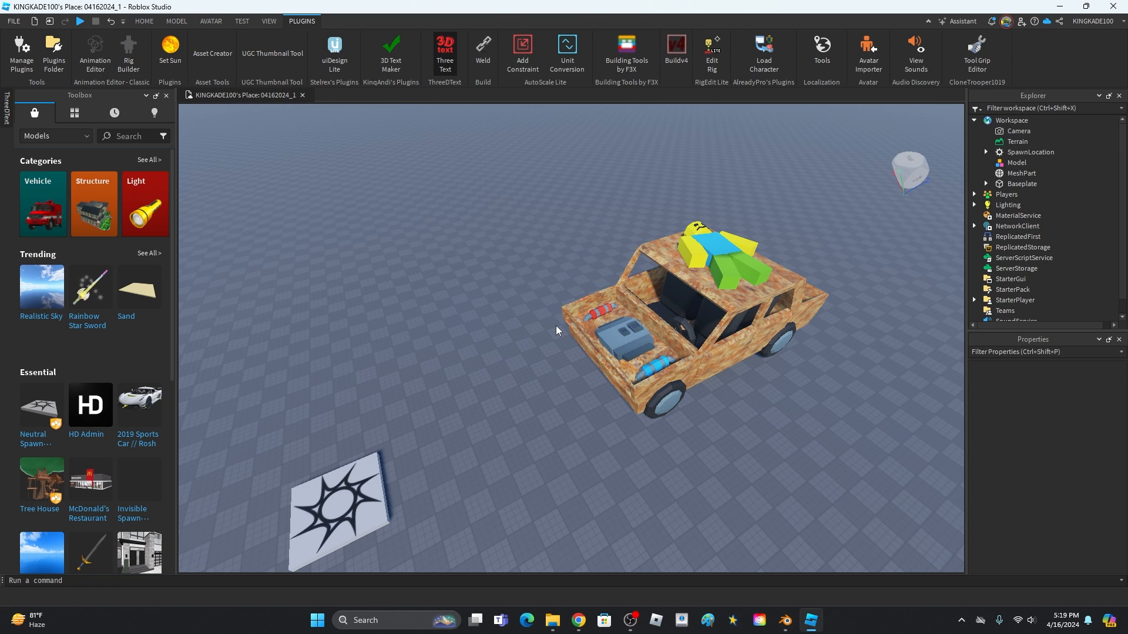
right_click_drag(556, 326, 595, 300)
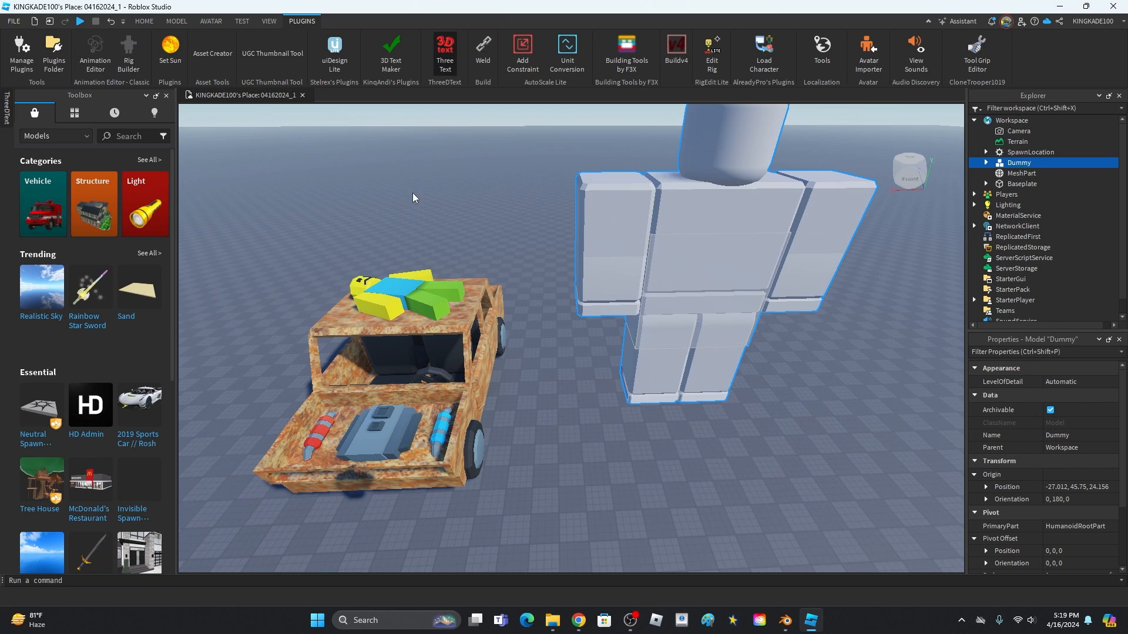
left_click(137, 58)
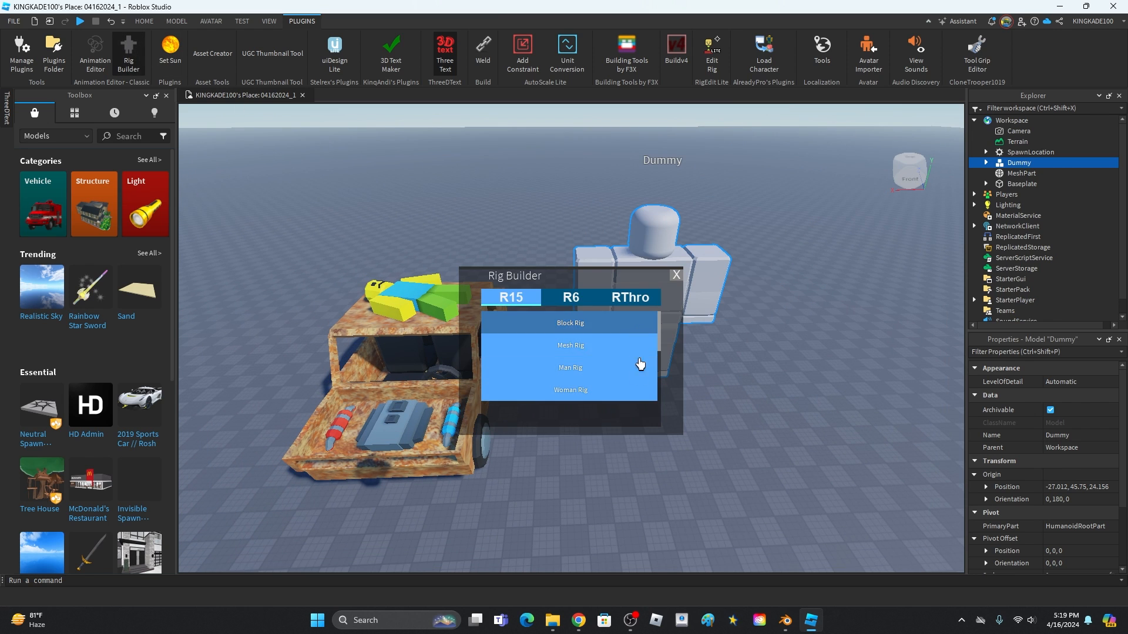
left_click(677, 278)
- Scale the car MeshPart down until it is smaller than the dummy
right_click_drag(653, 432, 637, 405)
key("w")
key("s")
left_click(637, 399)
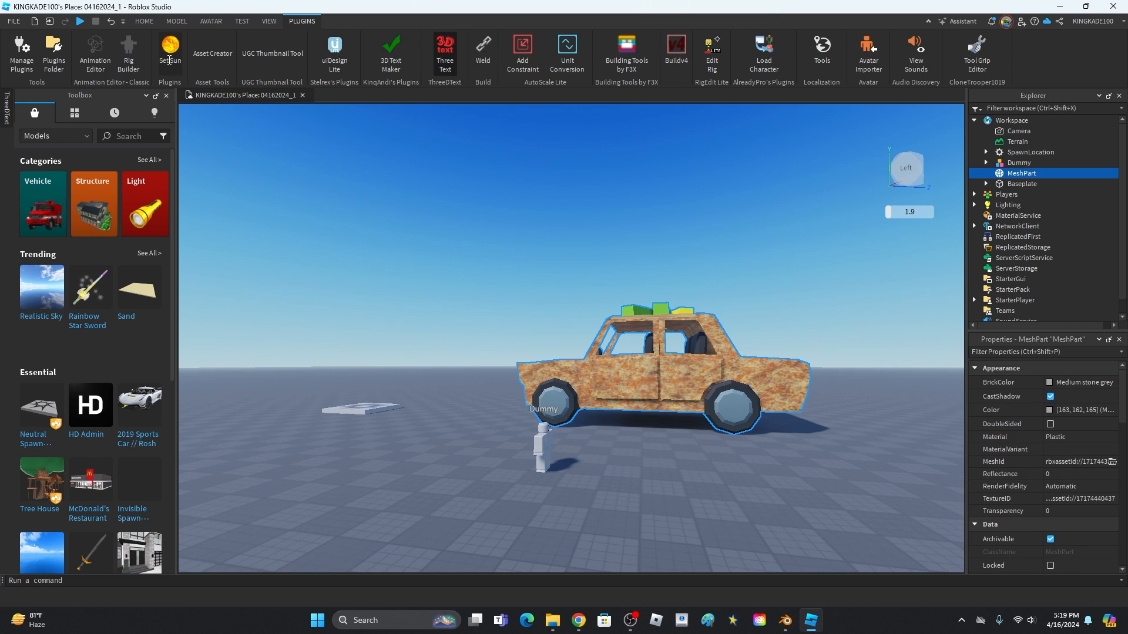
left_click(143, 21)
left_click(140, 47)
left_click_drag(807, 362, 661, 361)
key("ctrl+z")
left_click_drag(800, 369, 563, 365)
- Move the shrunken car across the baseplate to right beside the dummy
key("w")
right_click_drag(544, 373, 543, 373)
left_click_drag(658, 381, 617, 338)
right_click_drag(614, 339, 617, 338)
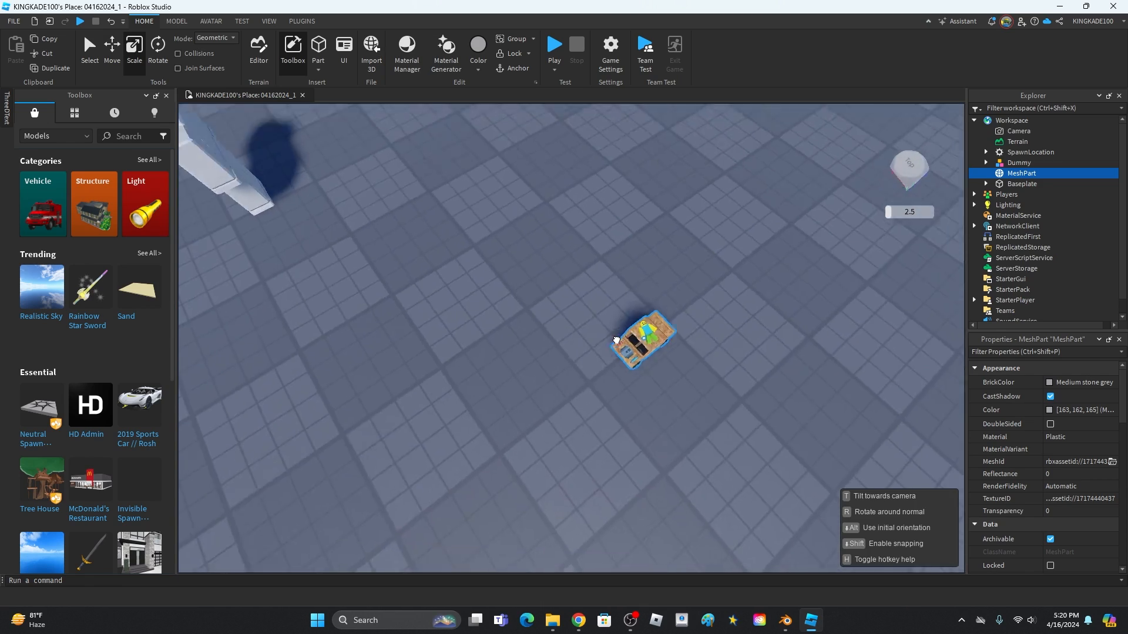
left_click_drag(616, 338, 615, 339)
right_click_drag(617, 338, 615, 339)
left_click_drag(615, 339, 619, 340)
right_click_drag(615, 339, 618, 339)
left_click_drag(618, 339, 616, 340)
right_click_drag(618, 340, 617, 340)
left_click_drag(617, 339, 625, 343)
right_click_drag(617, 339, 624, 344)
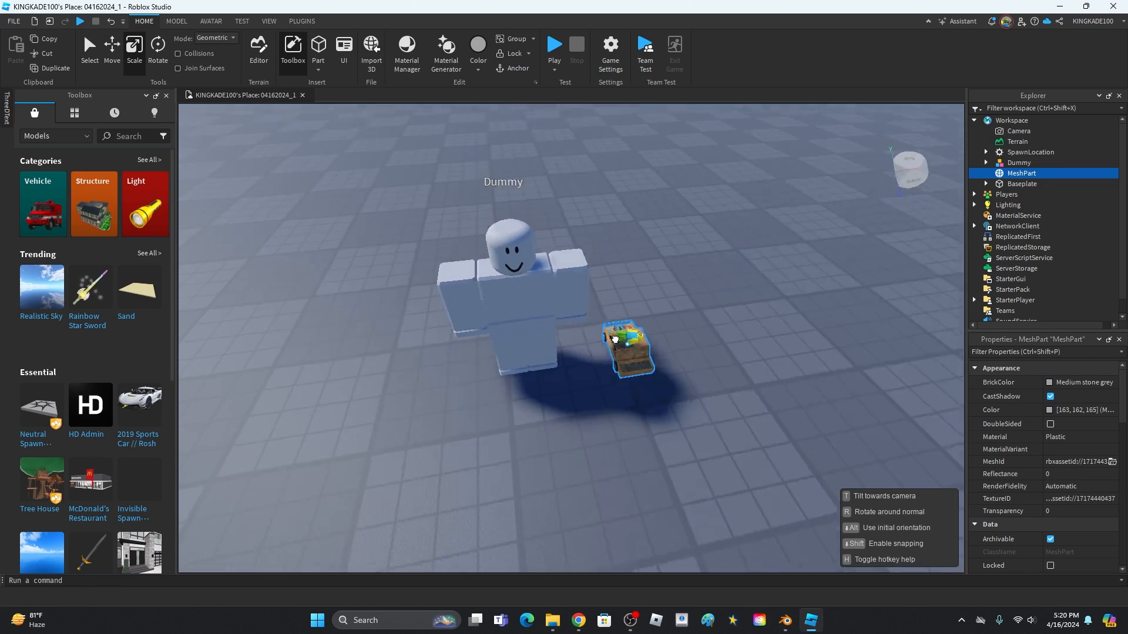
left_click_drag(625, 343, 623, 342)
right_click_drag(624, 343, 328, 161)
- Rotate the car and place it against the dummy's upper arm
left_click(158, 47)
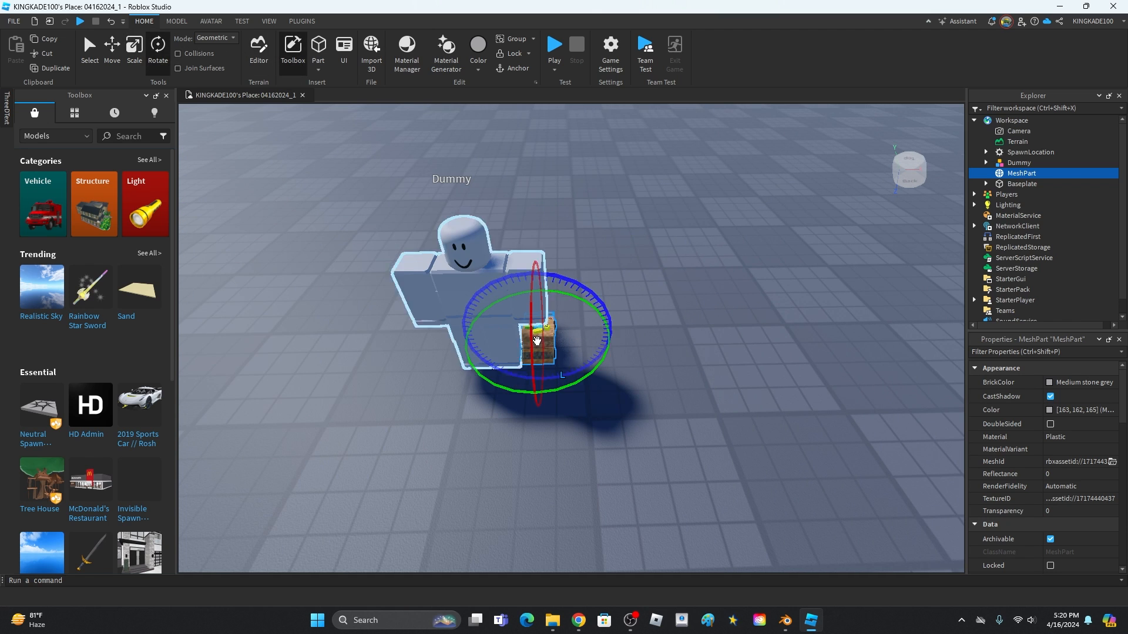
left_click_drag(575, 380, 392, 278)
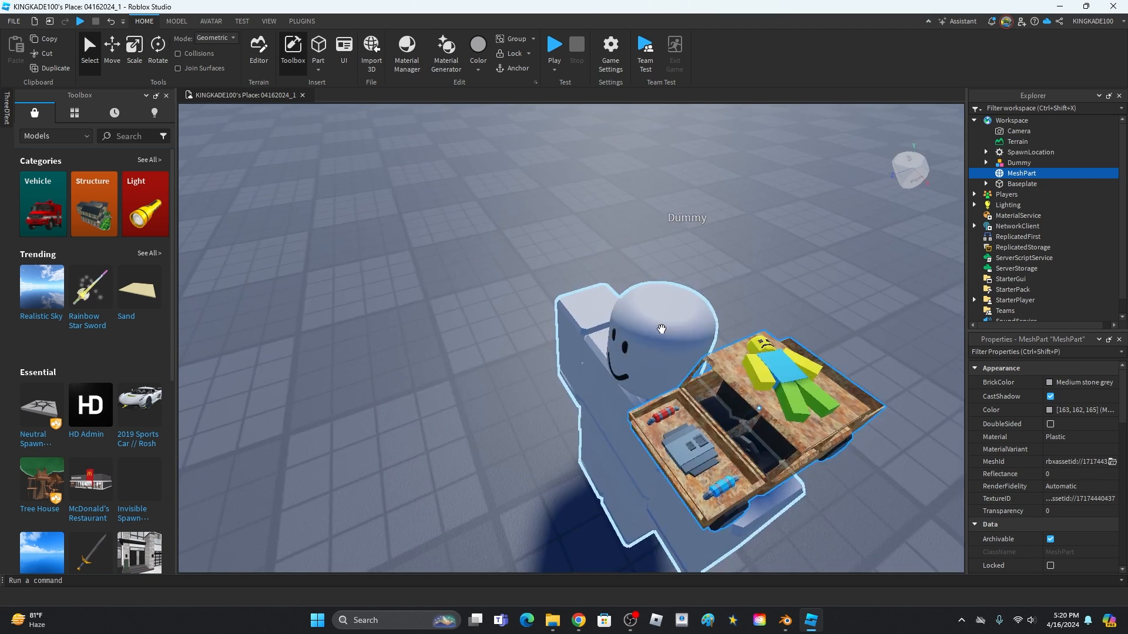
right_click_drag(661, 327, 674, 340)
scroll(674, 340, "down", 5)
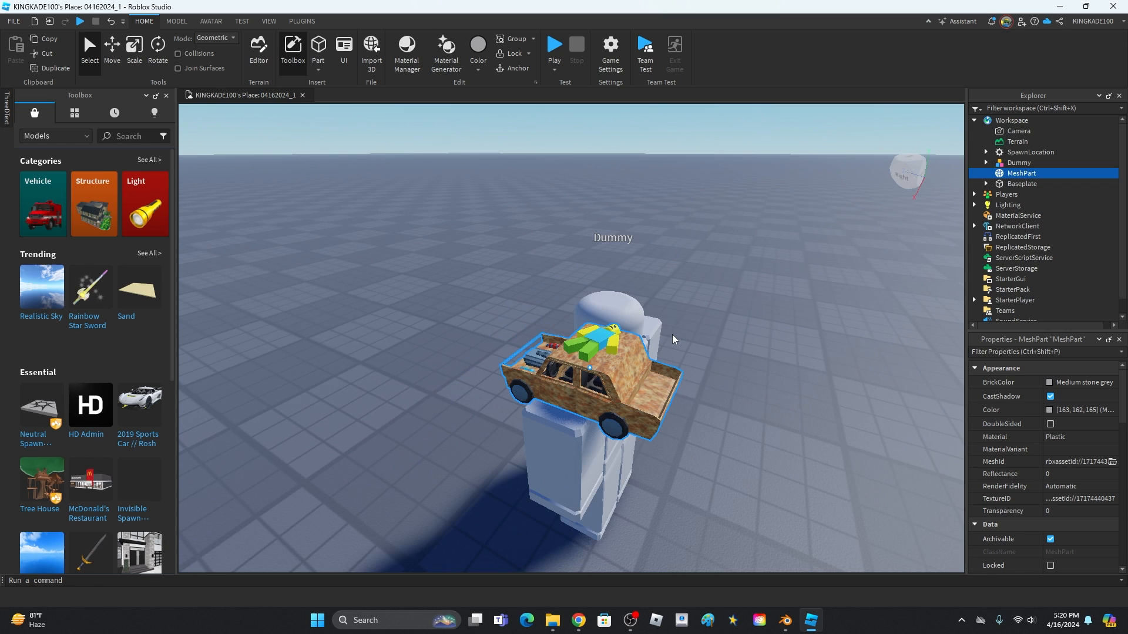
- Scale the car down further and set it on top of the dummy's left shoulder, facing forward
key("ctrl+4")
left_click_drag(677, 391, 696, 399)
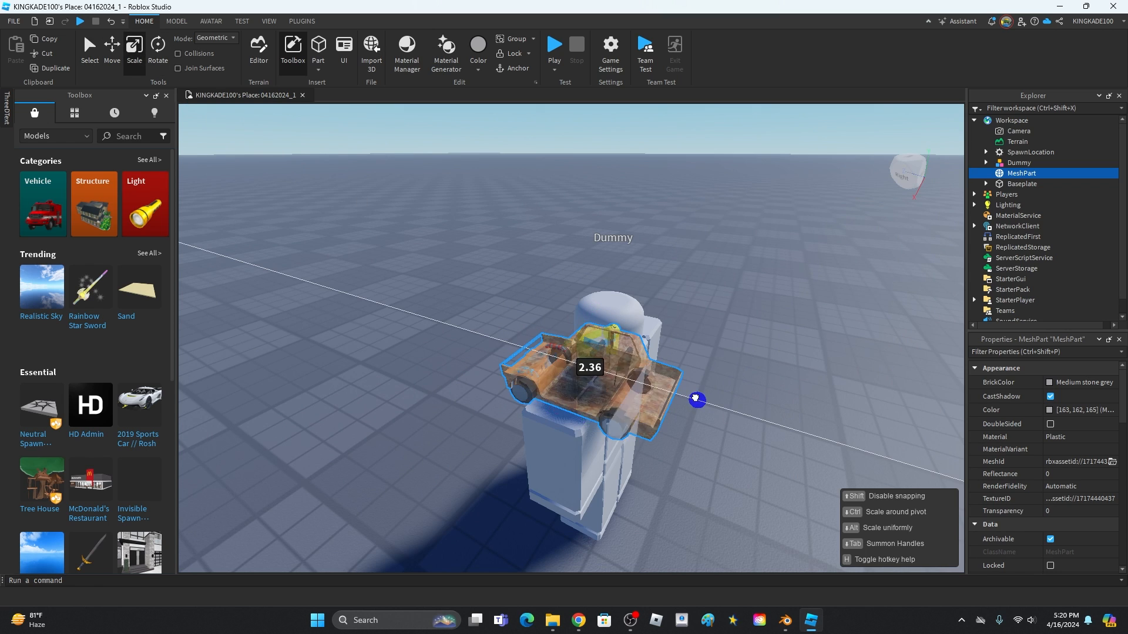
left_click_drag(614, 374, 591, 371)
scroll(589, 371, "up", 4)
right_click_drag(591, 371, 589, 371)
scroll(589, 370, "down", 5)
scroll(589, 371, "up", 3)
scroll(589, 370, "up", 3)
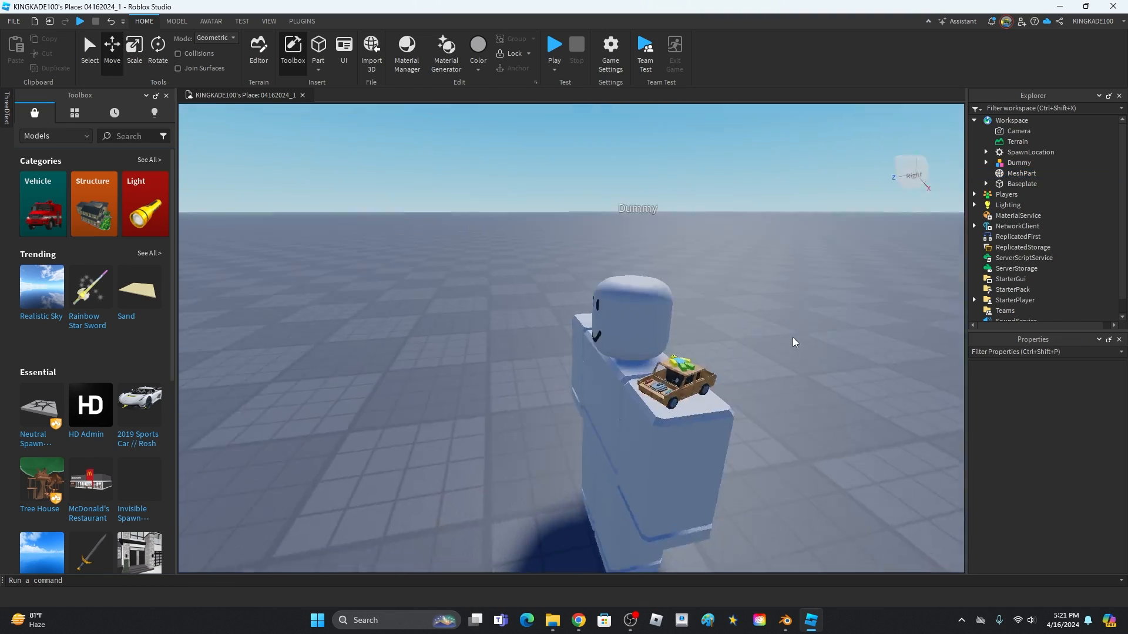
- Examine the miniature car's size and placement on the dummy's shoulder from several angles
right_click_drag(793, 339, 804, 344)
scroll(792, 335, "up", 4)
key("a")
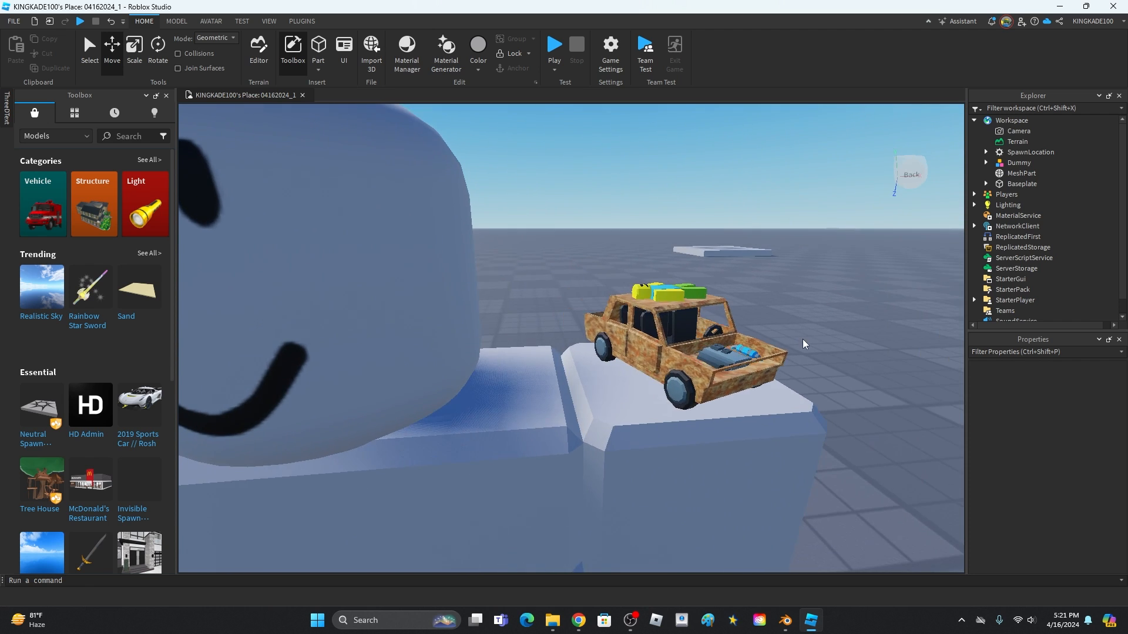
scroll(805, 344, "down", 5)
scroll(667, 304, "up", 3)
scroll(667, 303, "down", 3)
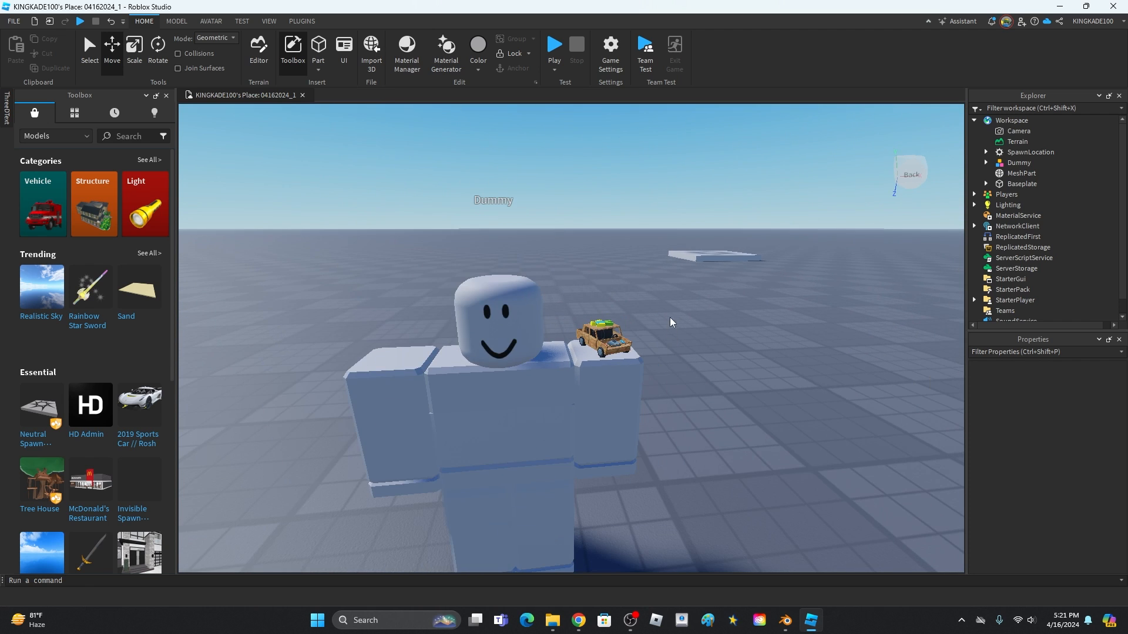
scroll(667, 300, "up", 2)
left_click(653, 330)
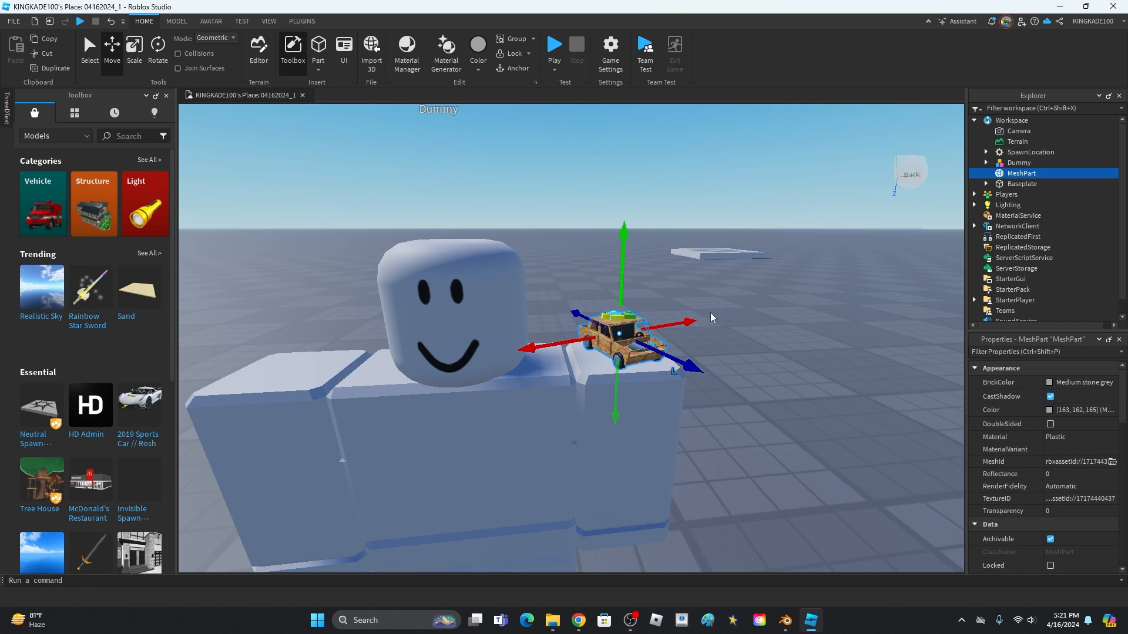
left_click(748, 304)
scroll(748, 304, "down", 3)
right_click_drag(748, 304, 732, 301)
scroll(748, 304, "up", 4)
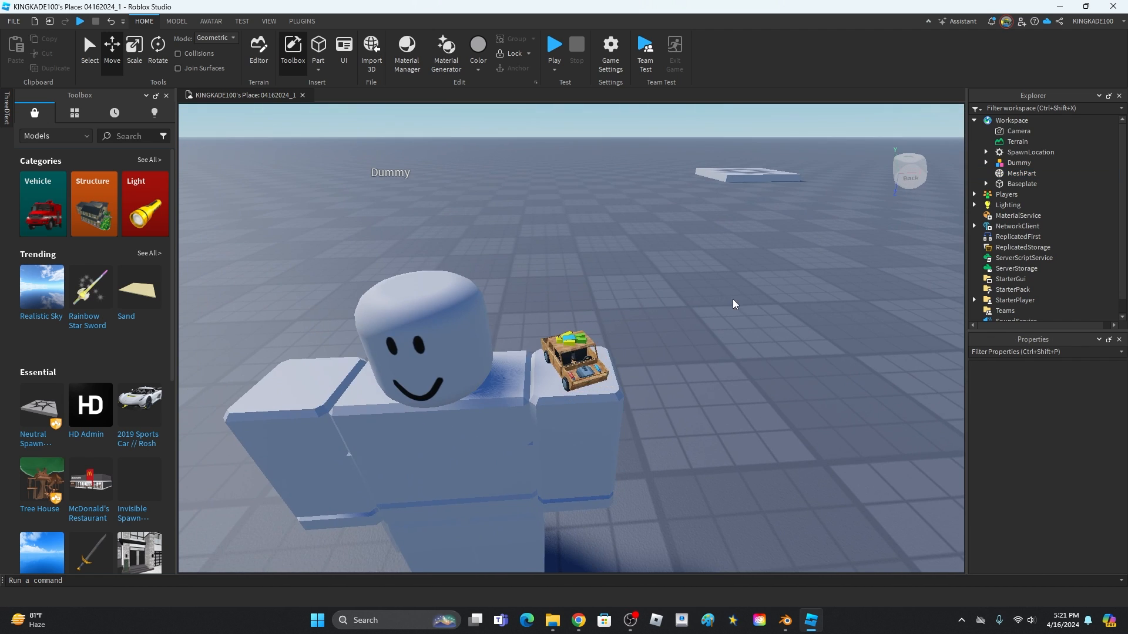
- Start the Asset Creator plugin and choose Accessory as the asset type for the shoulder car
left_click(566, 365)
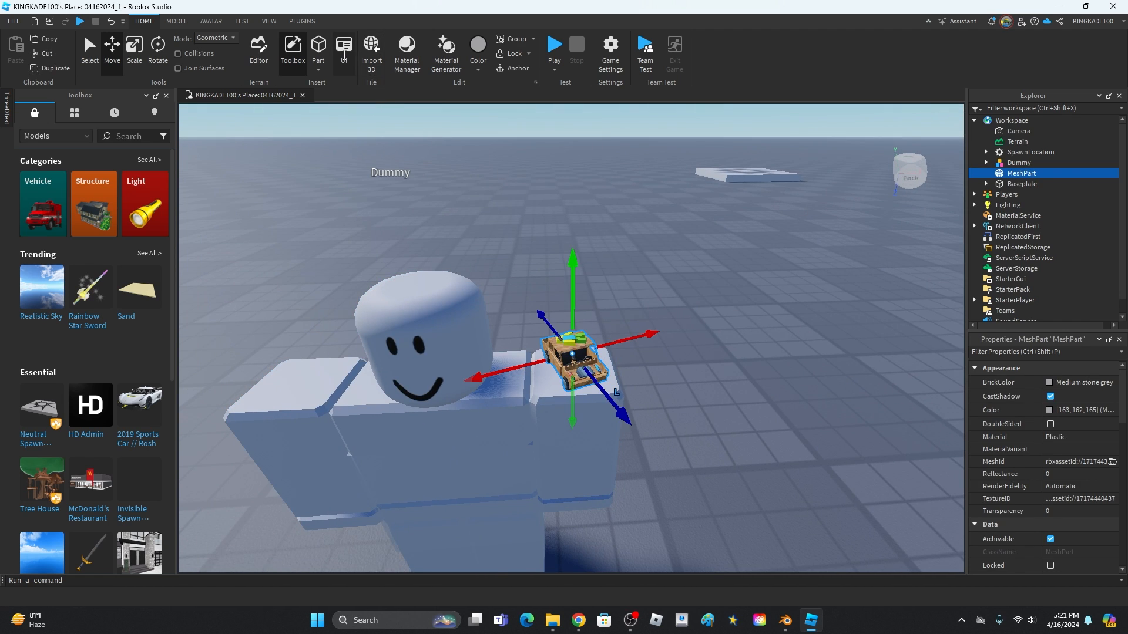
right_click_drag(589, 286, 586, 289)
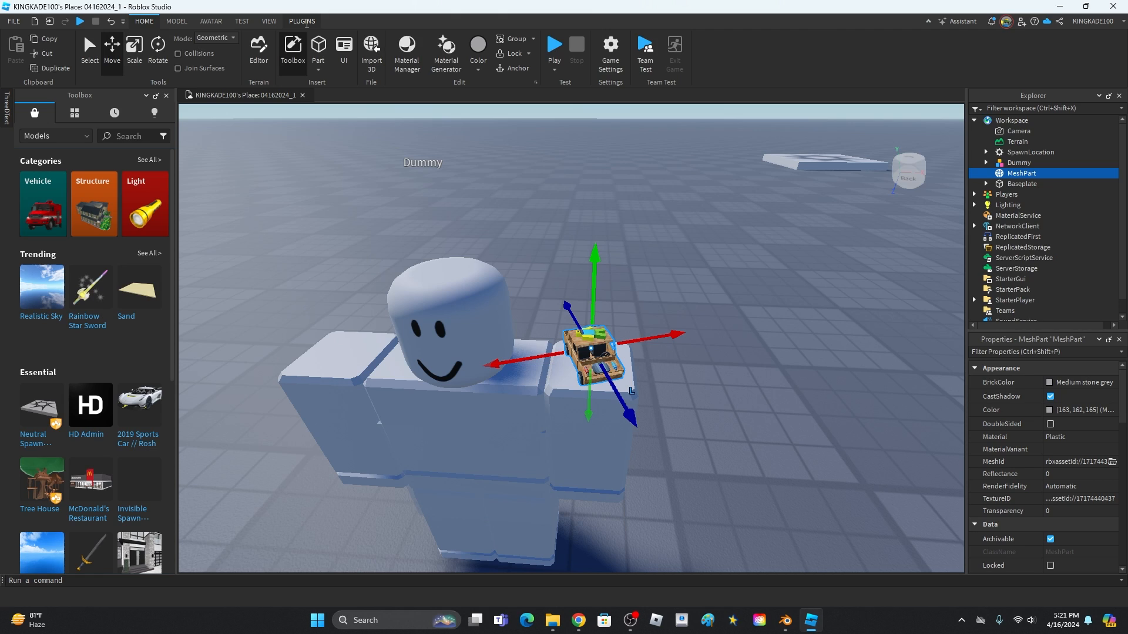
left_click(303, 22)
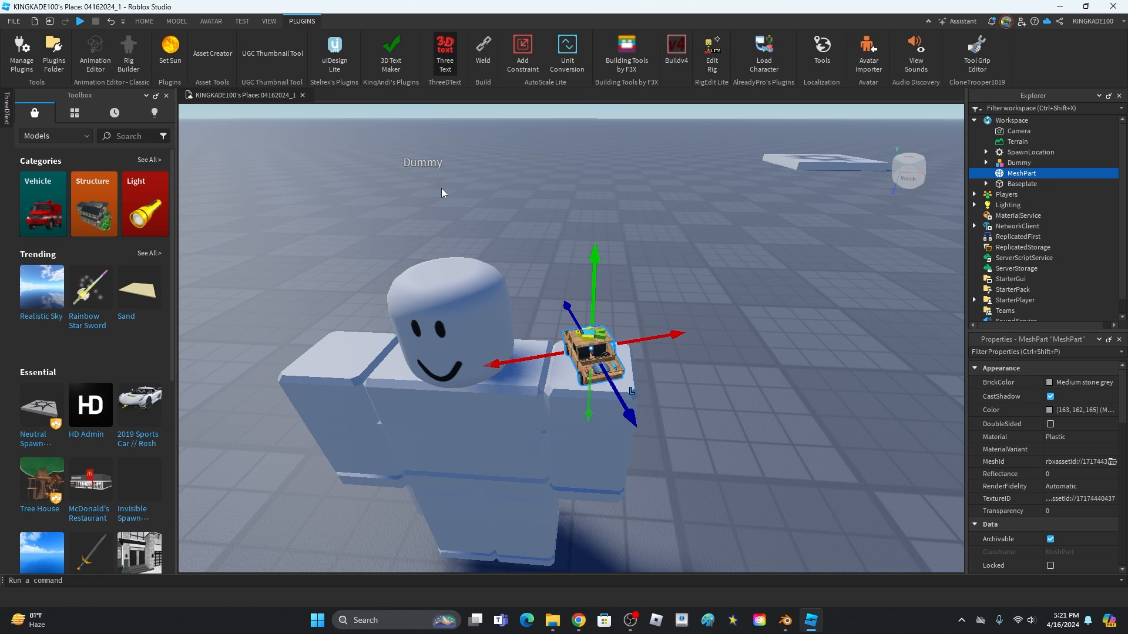
left_click(218, 44)
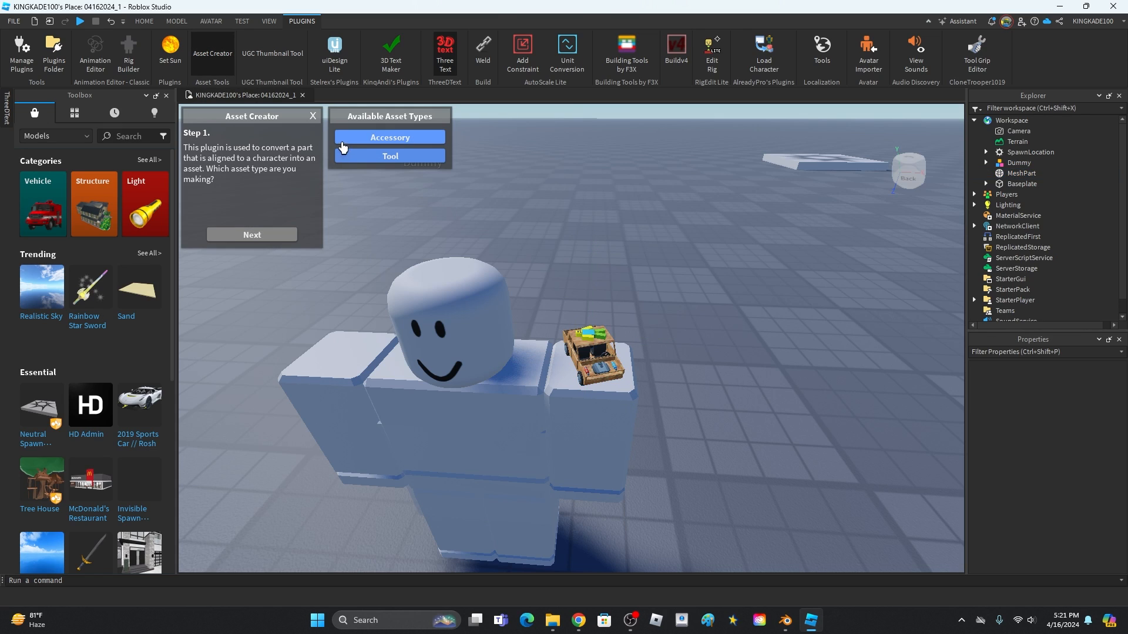
left_click(359, 141)
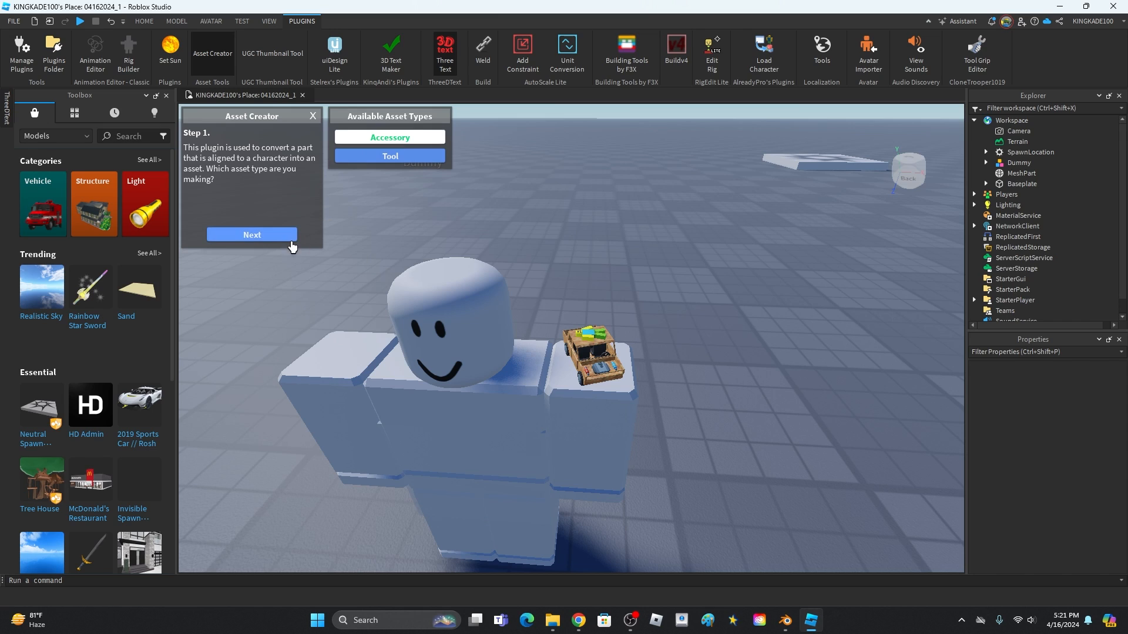
left_click(275, 236)
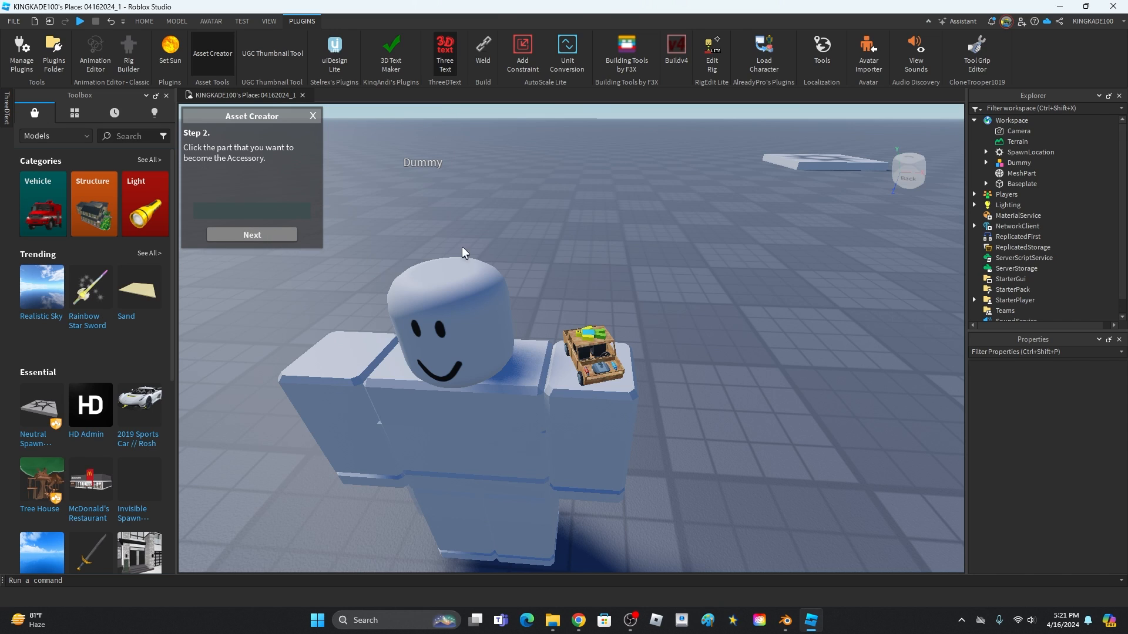
- Assign the car mesh as the accessory part and the dummy as the character it is aligned to
left_click(604, 346)
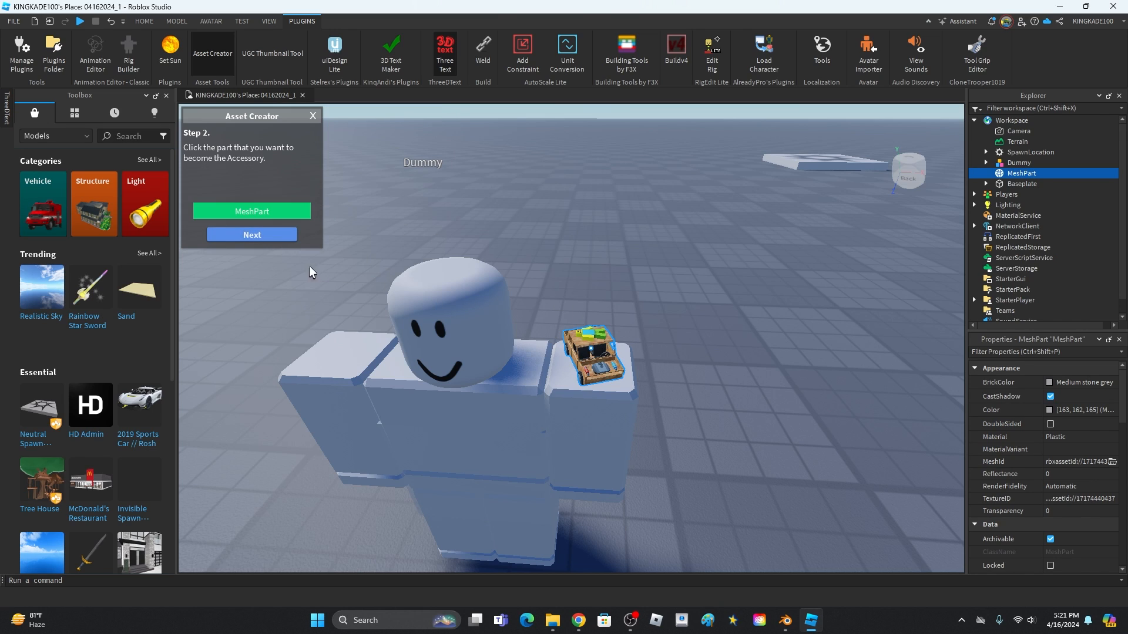
left_click(265, 236)
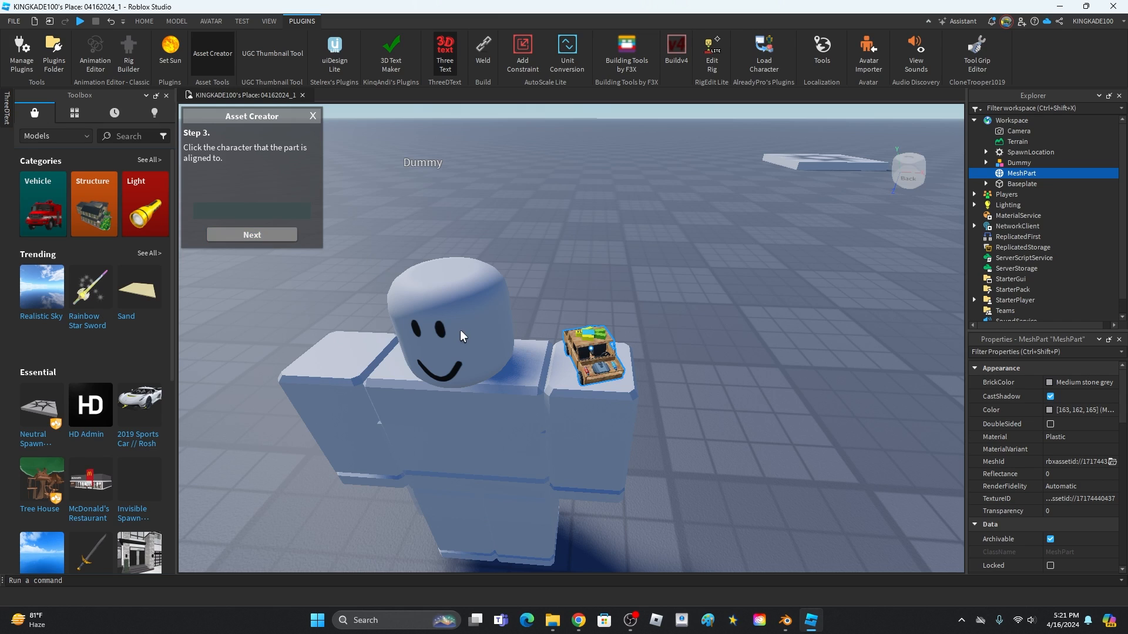
left_click(495, 401)
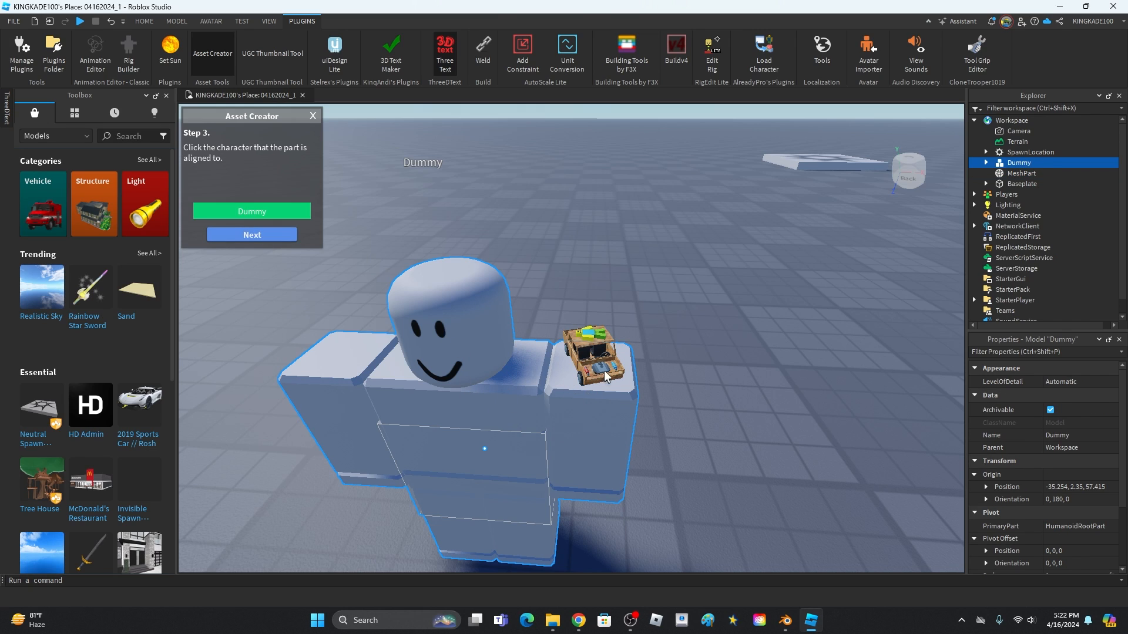
left_click(267, 236)
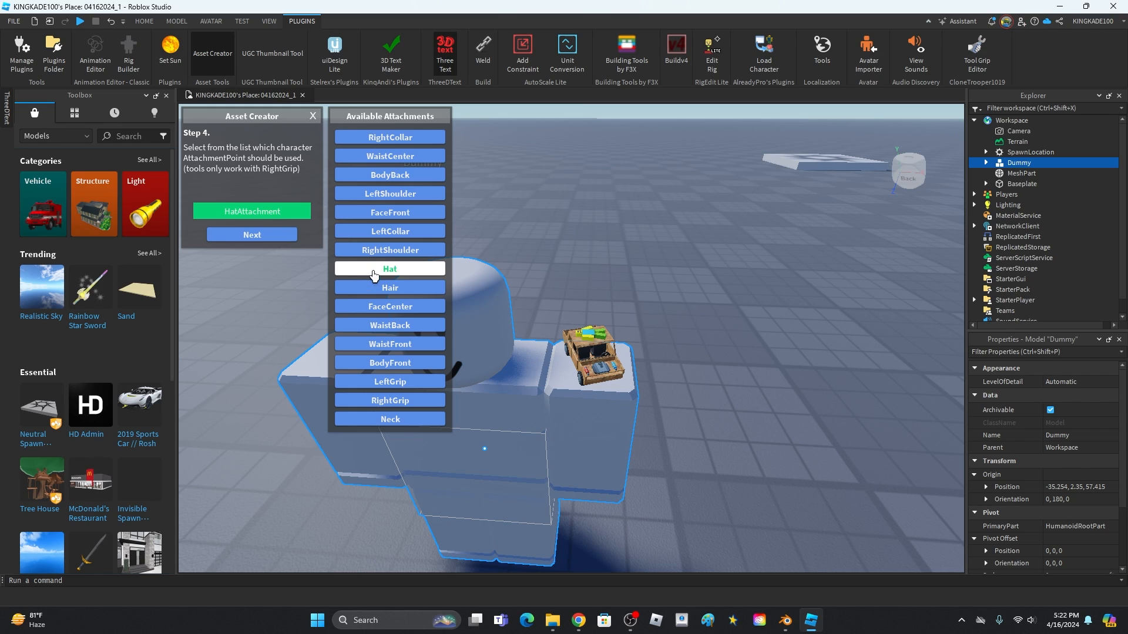
- Generate the accessory with the LeftShoulder attachment point and the Classic character type, and close the plugin
left_click(399, 195)
left_click(294, 234)
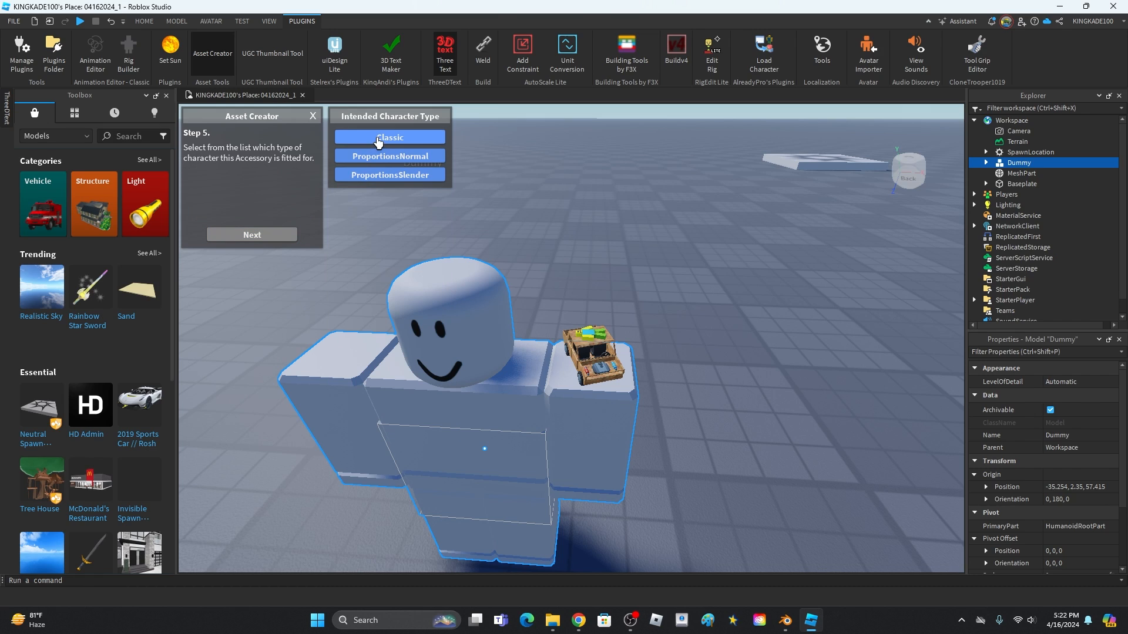
left_click(379, 139)
left_click(287, 234)
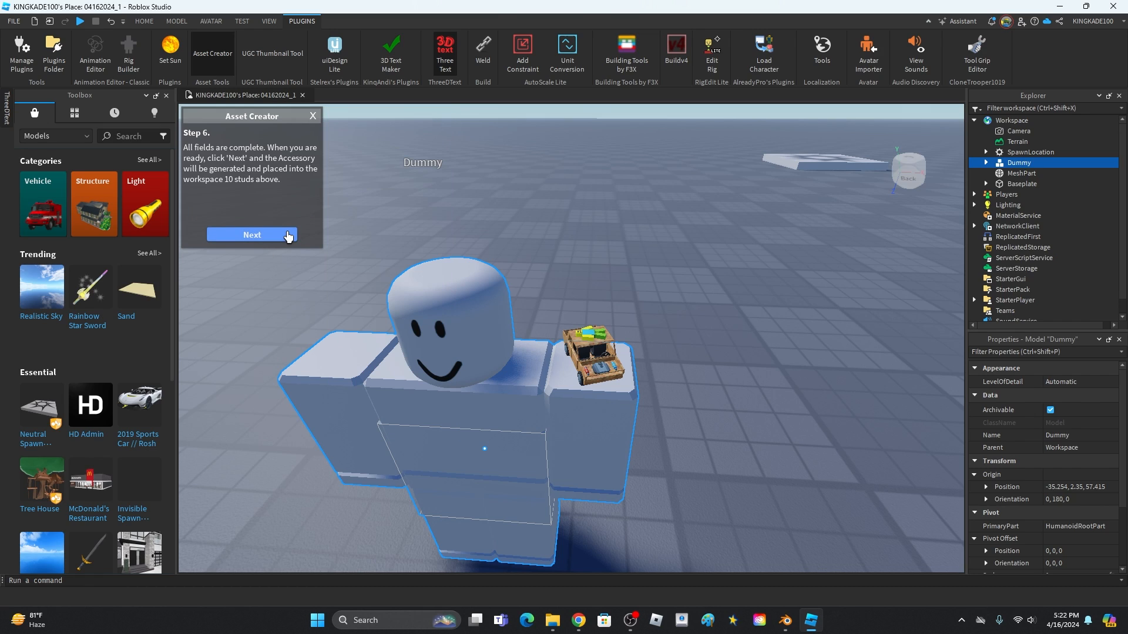
left_click(288, 235)
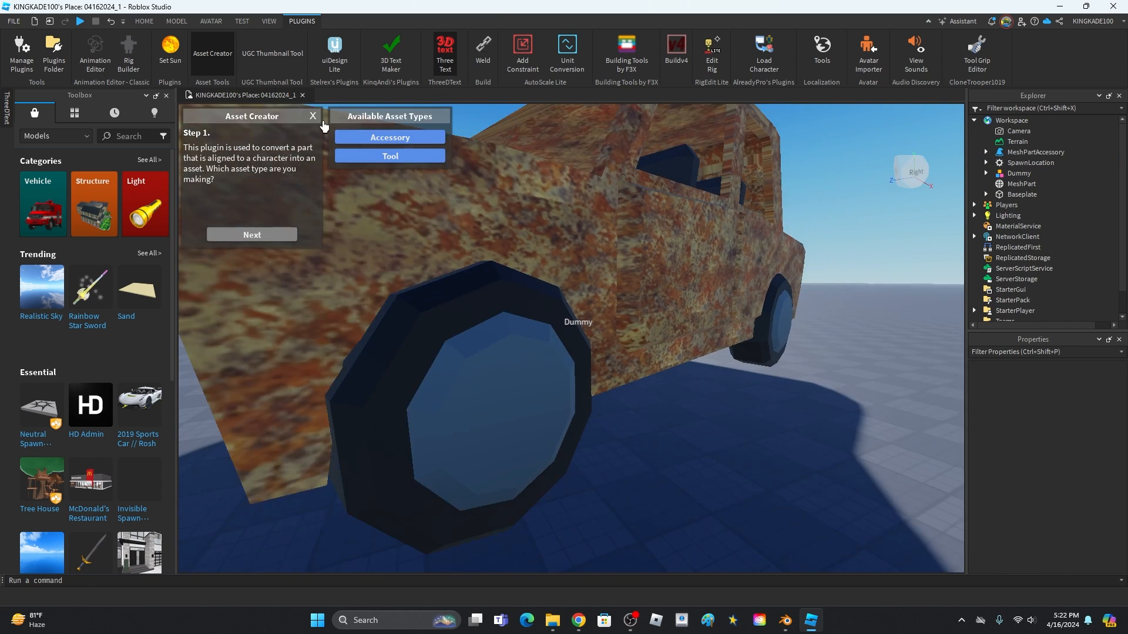
left_click(311, 117)
- Scale the oversized generated car accessory down to match the original miniature and set it beside that car at the dummy's shoulder
left_click(144, 21)
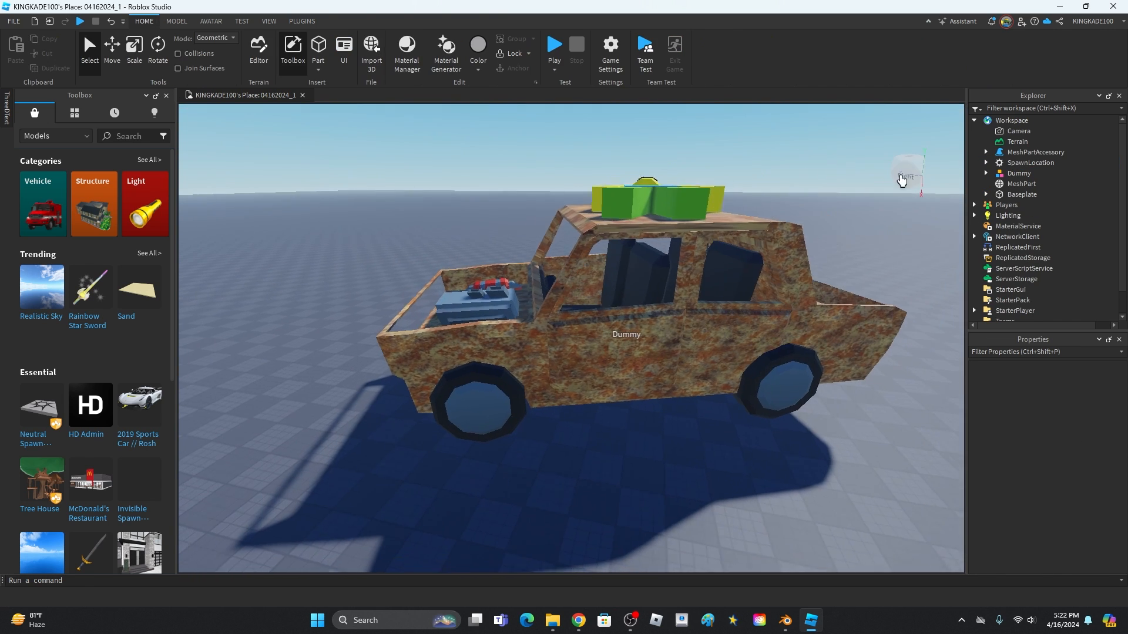
left_click(1025, 152)
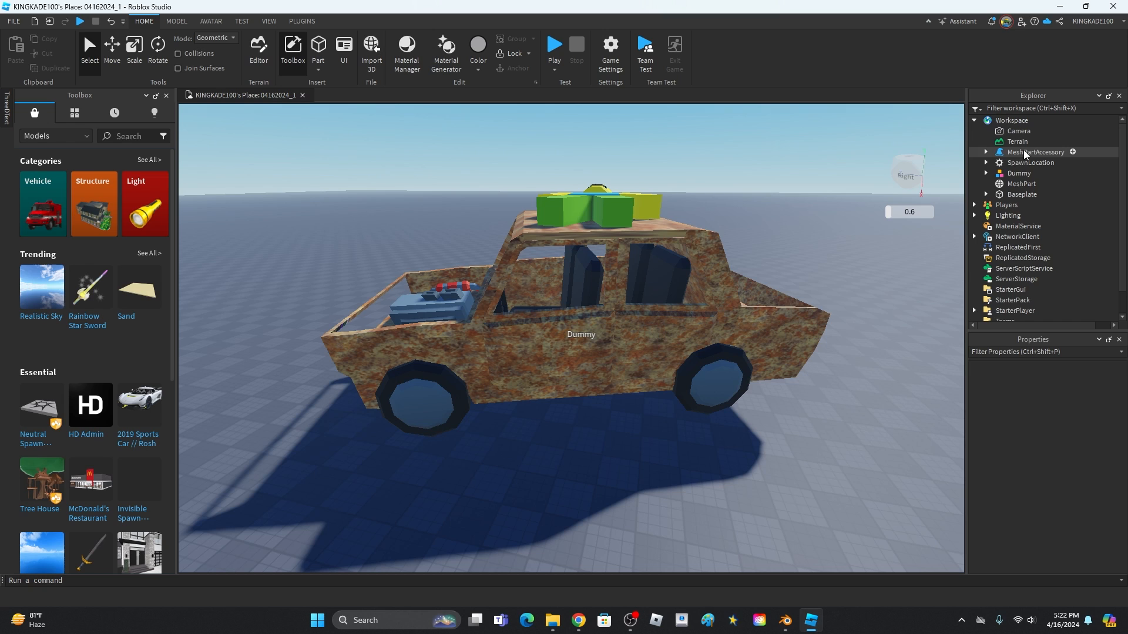
key("f")
left_click(135, 50)
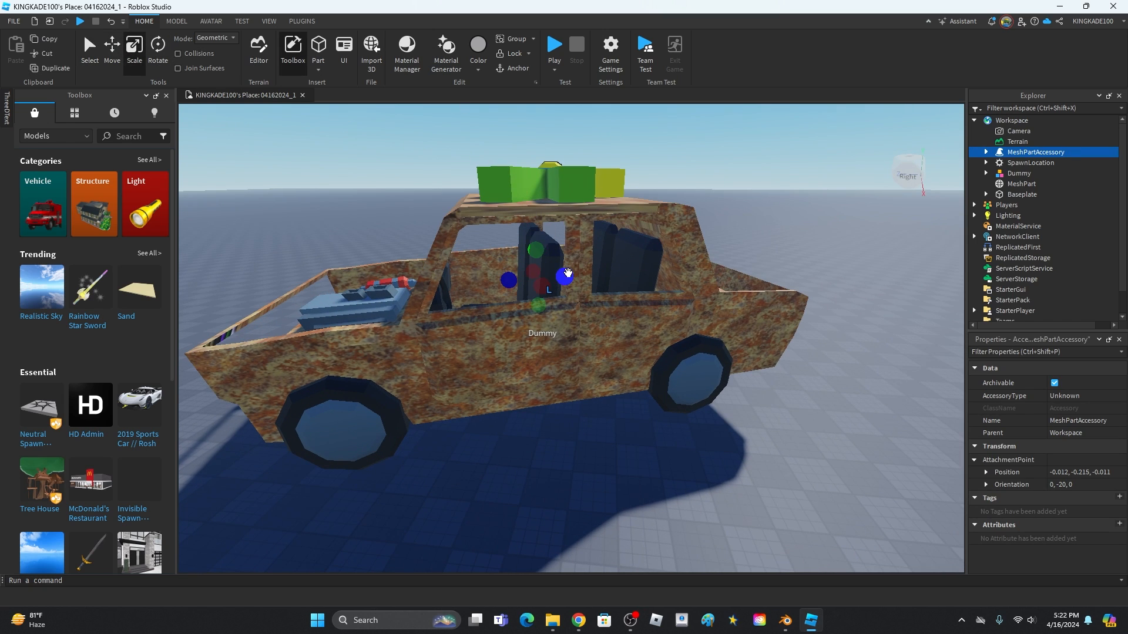
left_click_drag(564, 275, 559, 274)
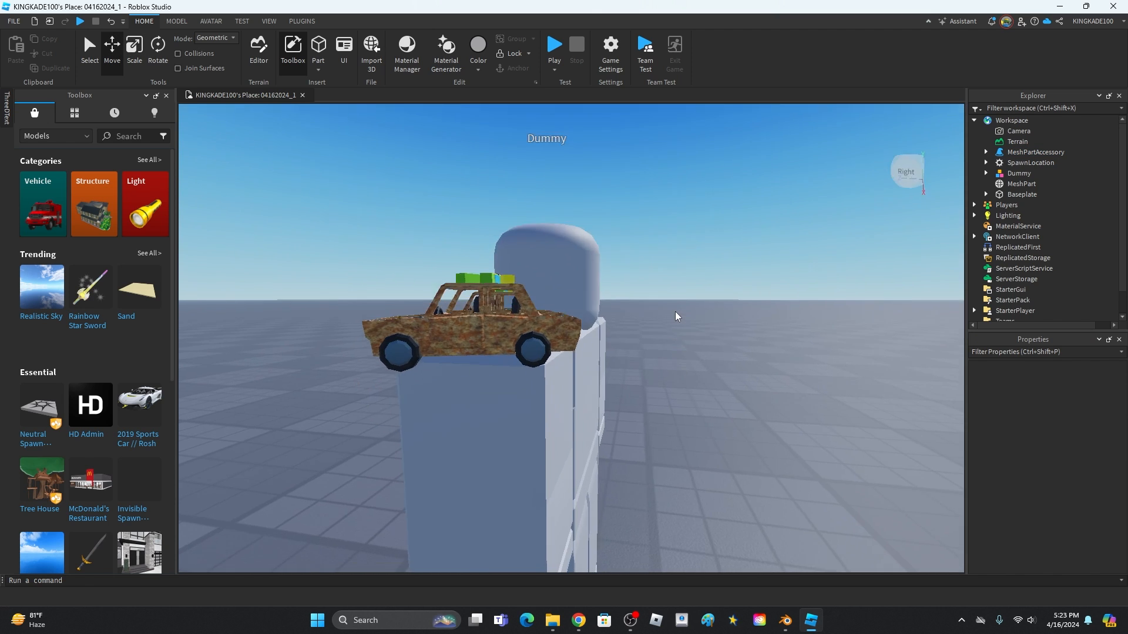
- Compare the size and orientation of the generated accessory with the original car from several angles and distances
right_click_drag(676, 317, 676, 317)
scroll(564, 344, "down", 3)
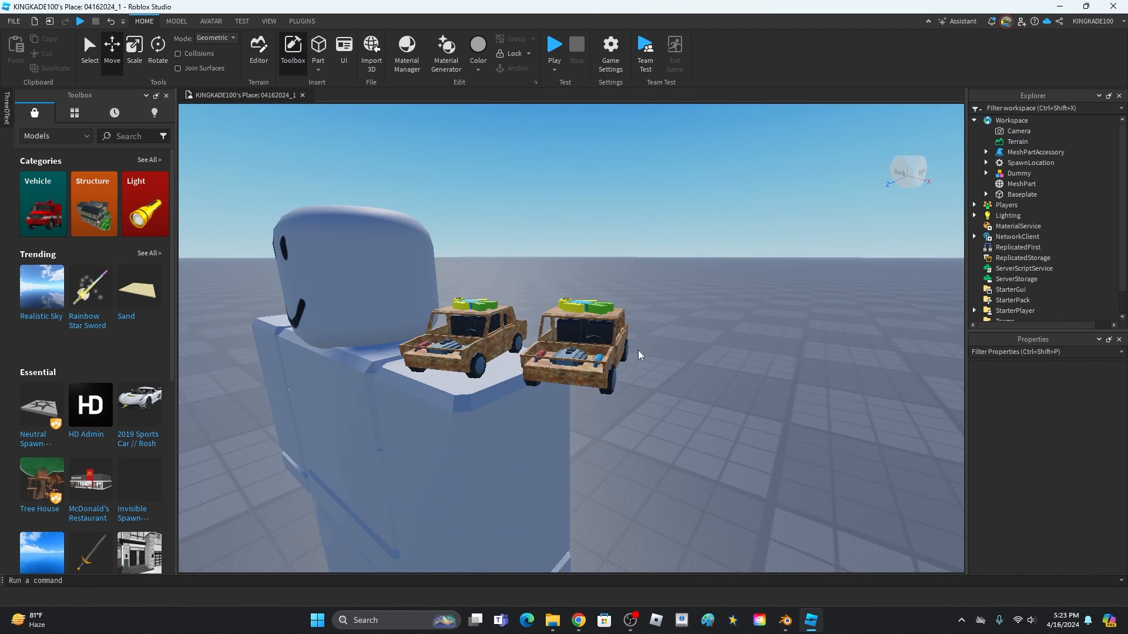
scroll(660, 342, "down", 5)
scroll(662, 343, "up", 8)
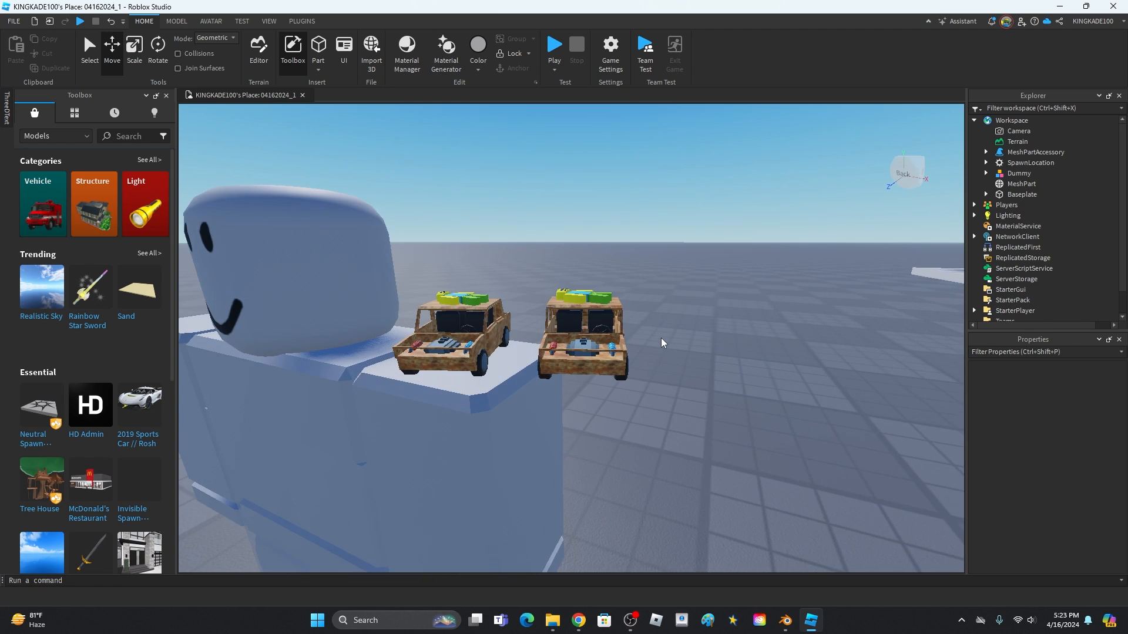
scroll(662, 342, "up", 5)
right_click_drag(662, 340, 662, 340)
scroll(662, 340, "down", 8)
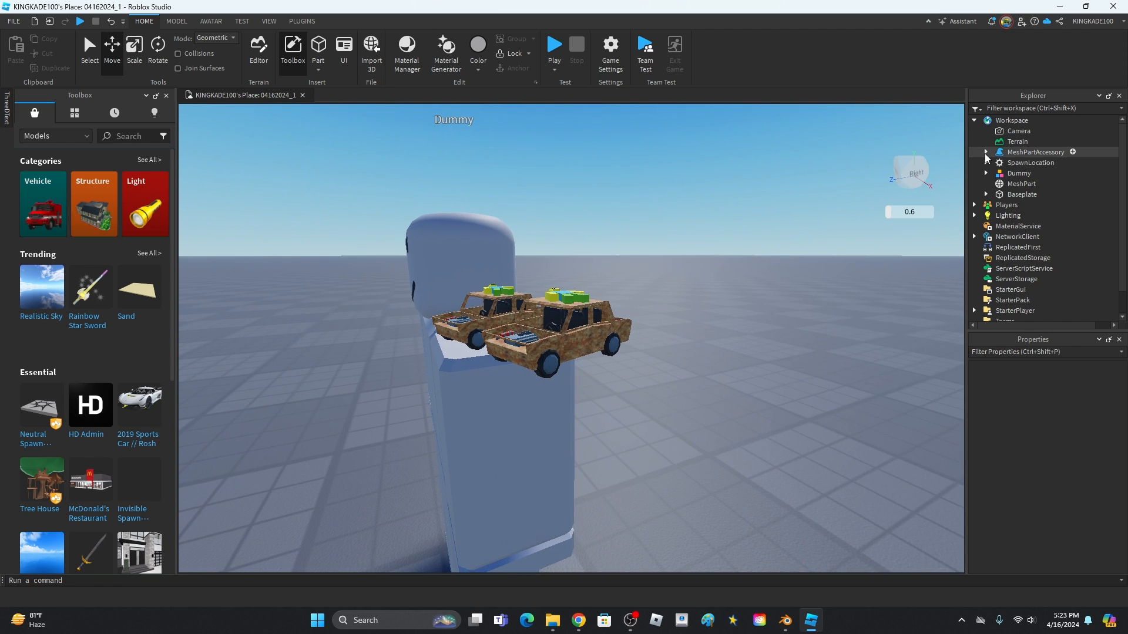
- Rename the generated car accessory "Rusty Car With Noob"
double_click(1014, 153)
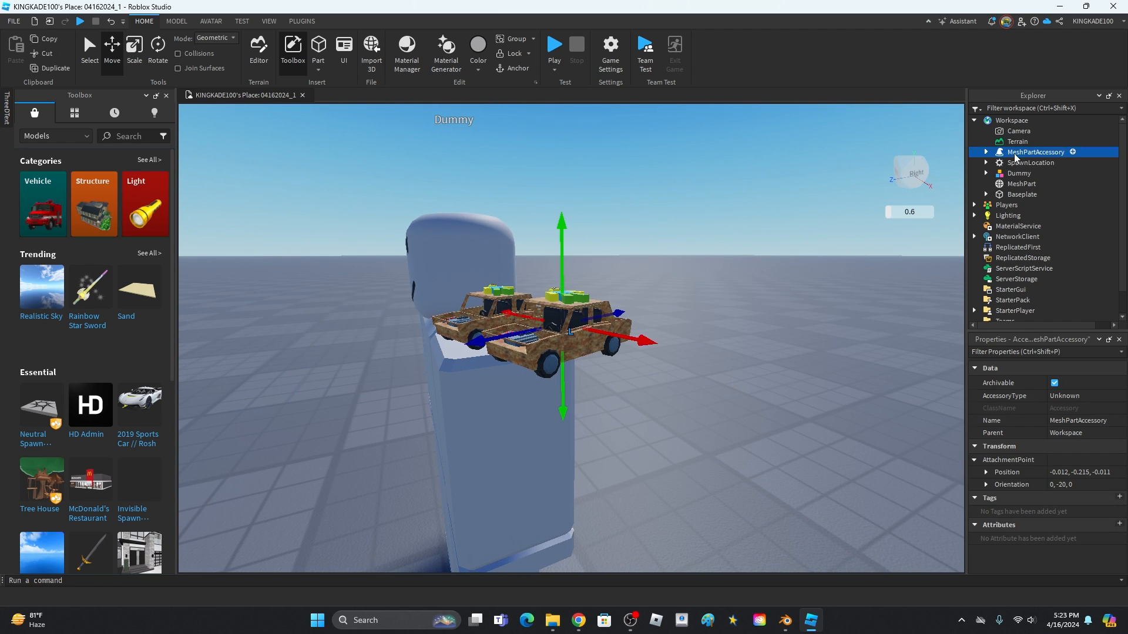
double_click(1015, 153)
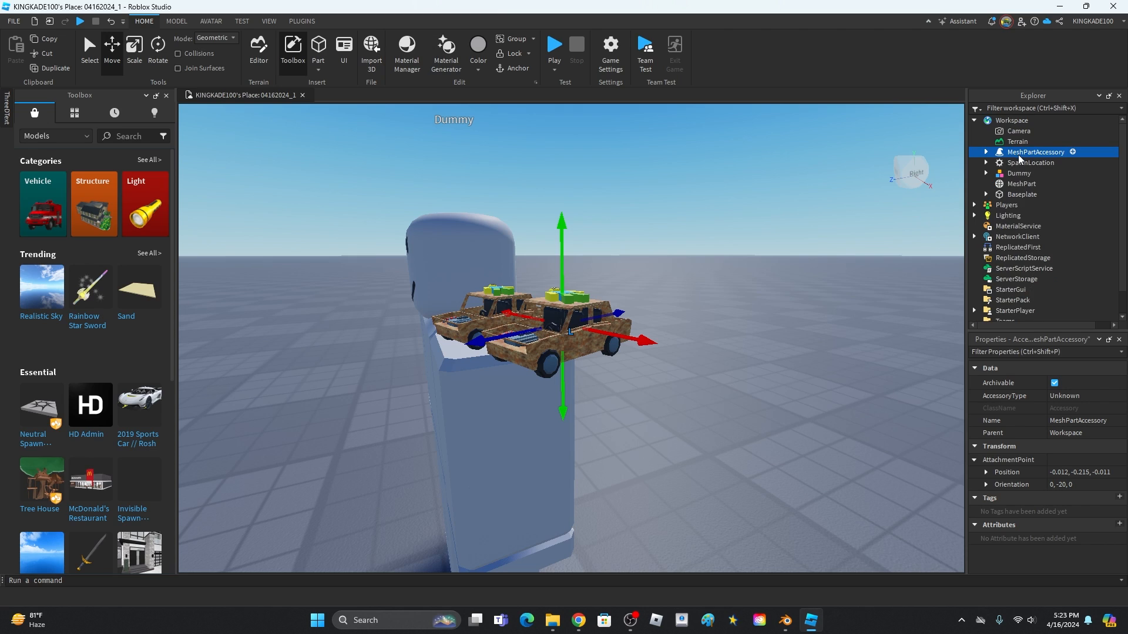
left_click(1086, 422)
type("Rusty")
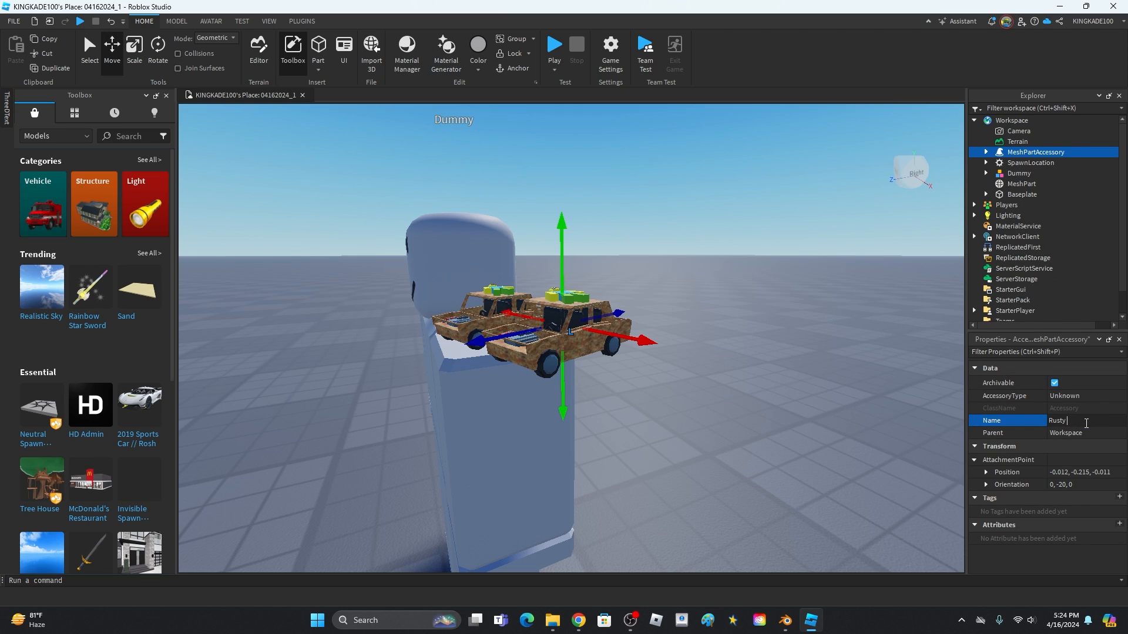
type(" Car With Noob")
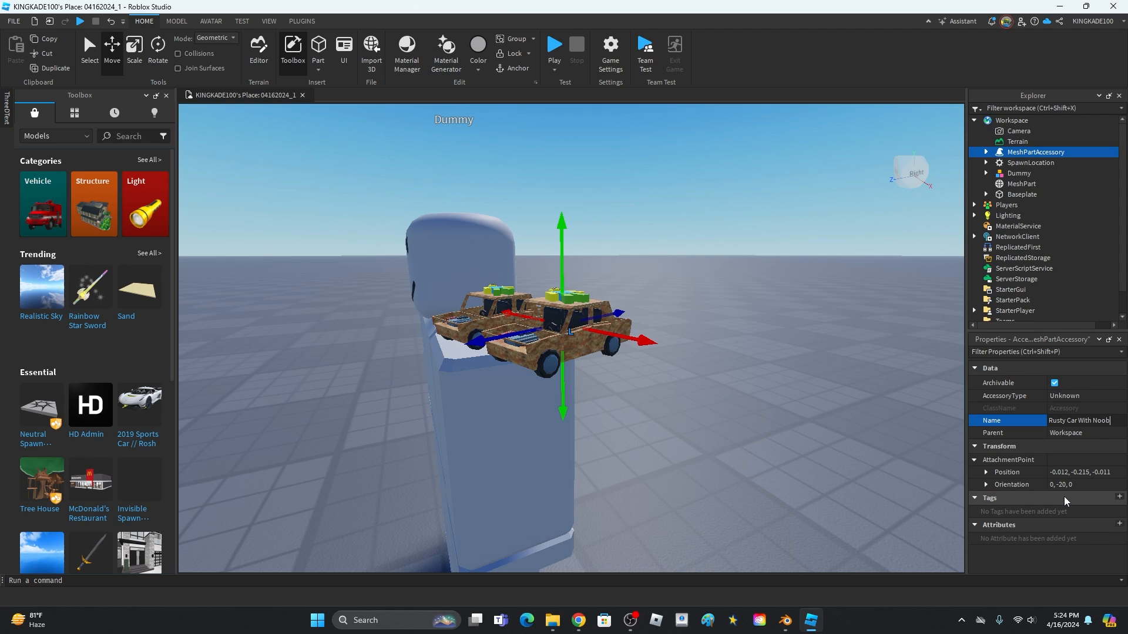
left_click(854, 400)
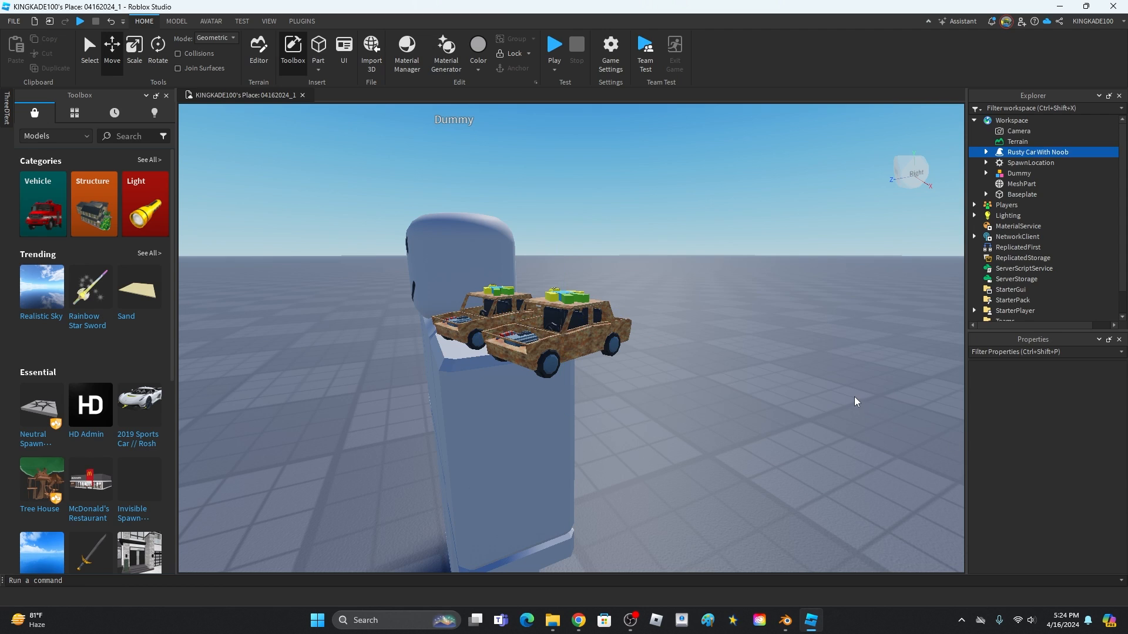
- Inspect the accessory's Handle contents, including its LeftShoulderAttachment and SpecialMesh, and view both cars beside the dummy
left_click(987, 153)
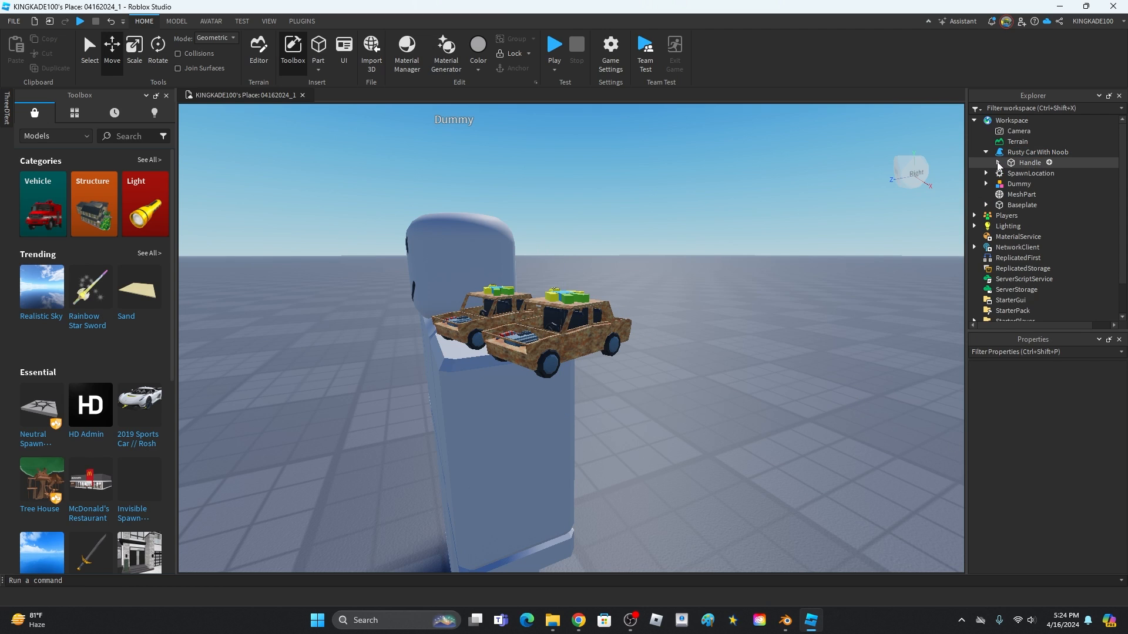
left_click(998, 163)
left_click(1054, 186)
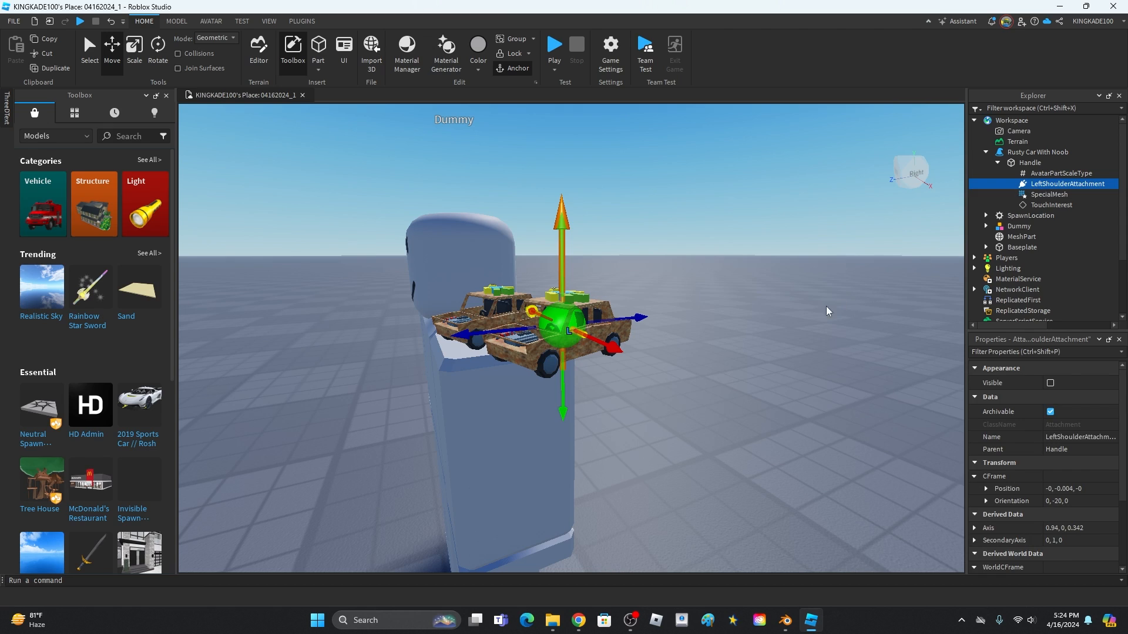
left_click(1034, 196)
right_click_drag(838, 332, 839, 336)
scroll(839, 336, "down", 5)
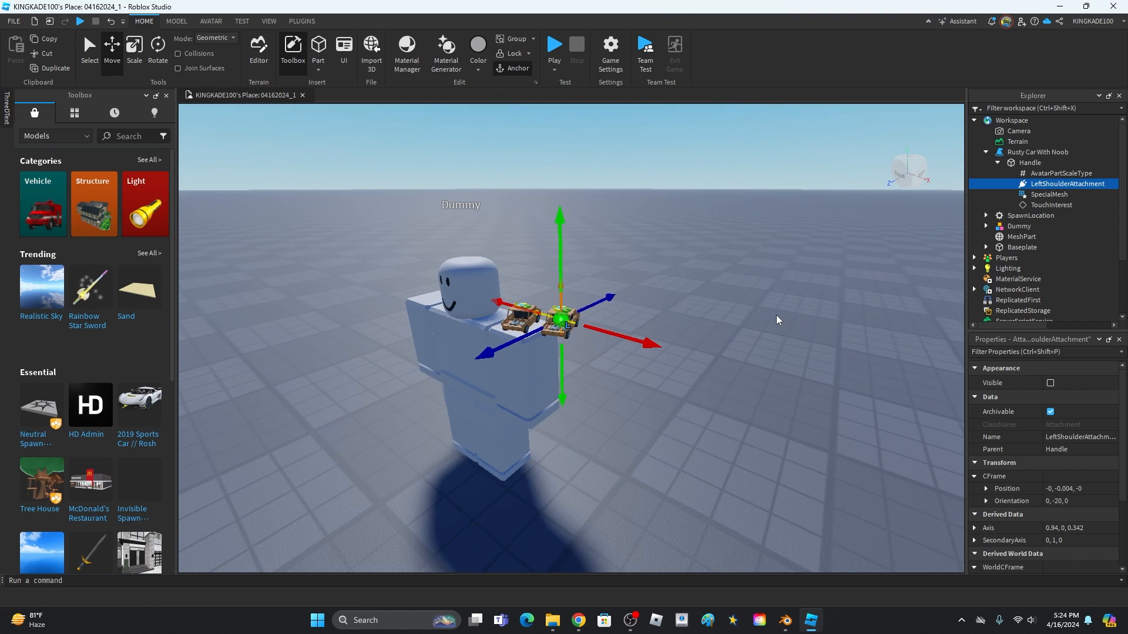
left_click(778, 320)
right_click_drag(743, 300, 743, 300)
scroll(768, 241, "up", 2)
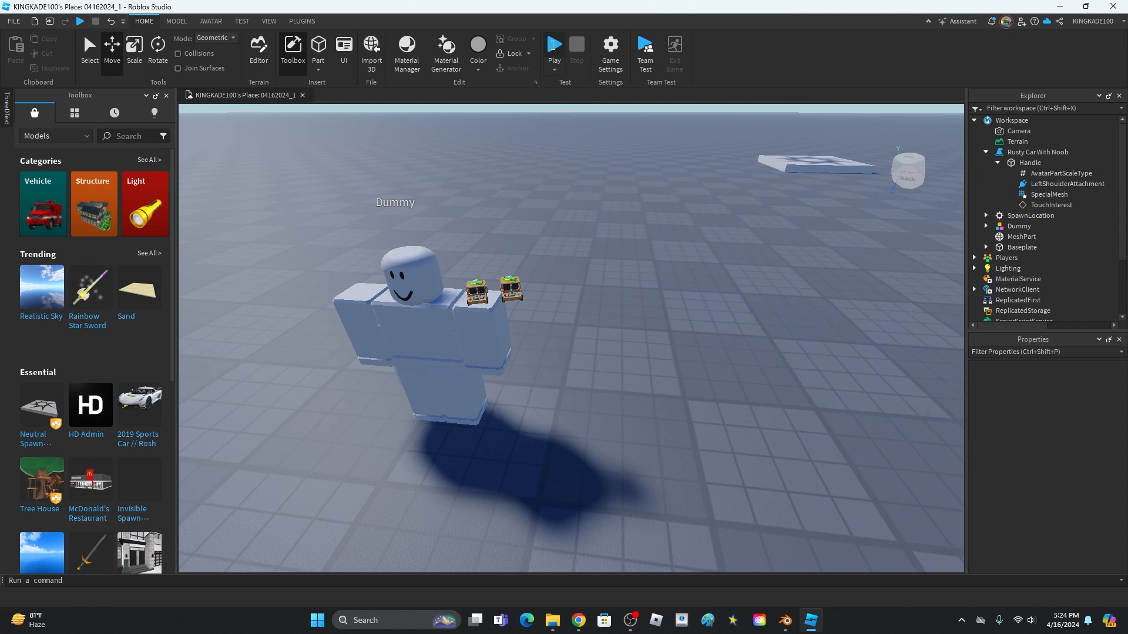
- Run a play test in server view and place the Rusty Car With Noob accessory inside the player's character model
left_click(554, 47)
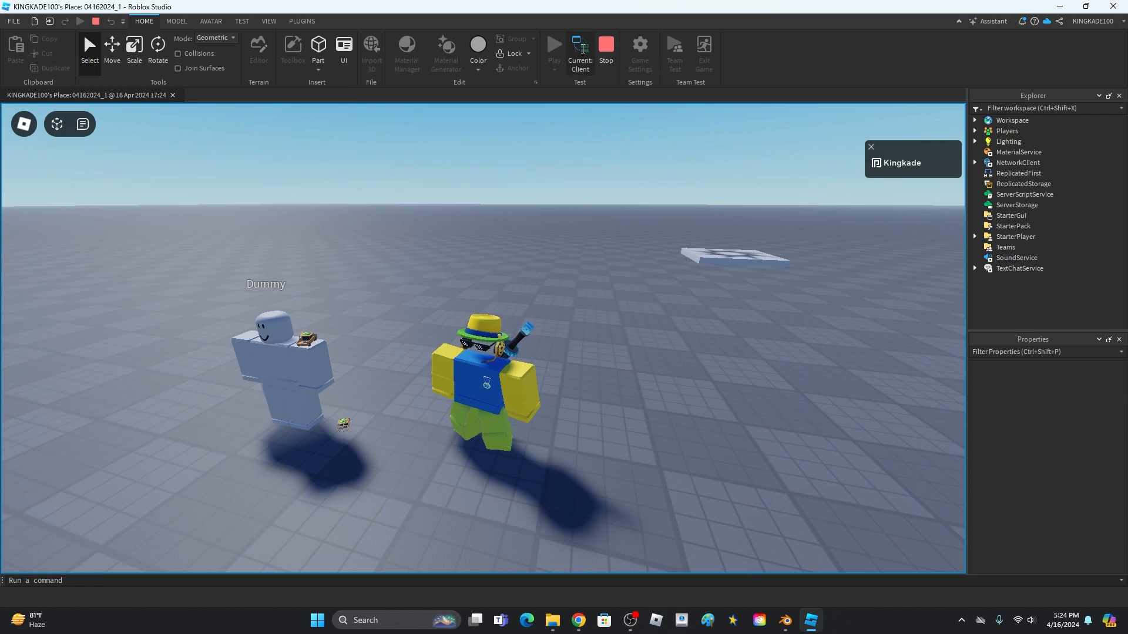
left_click(581, 52)
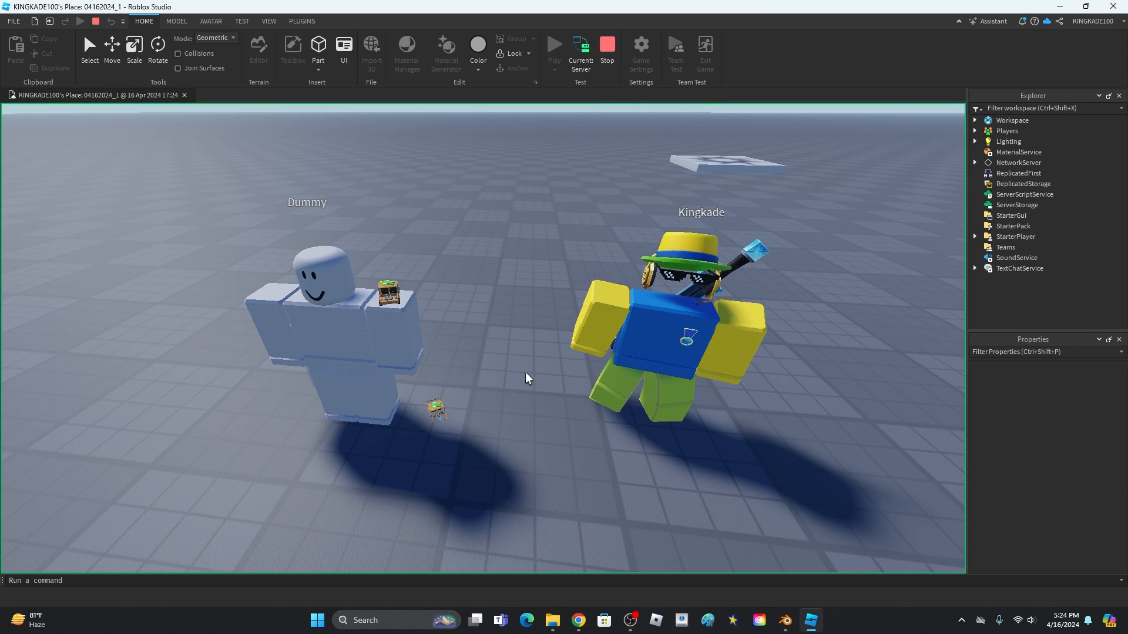
left_click(976, 122)
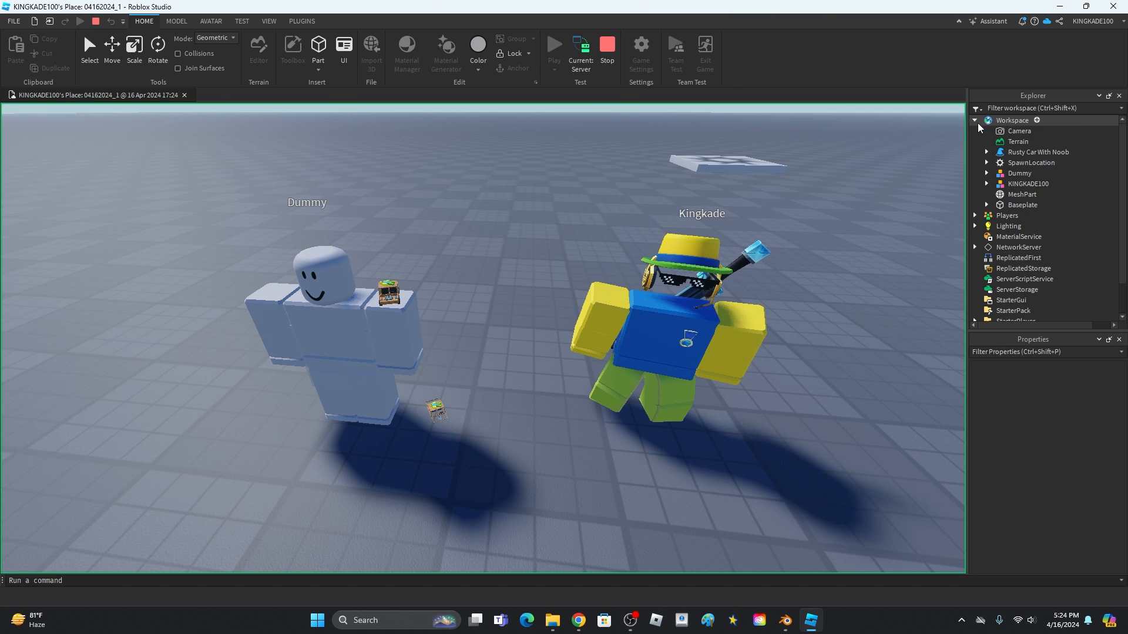
left_click(1025, 153)
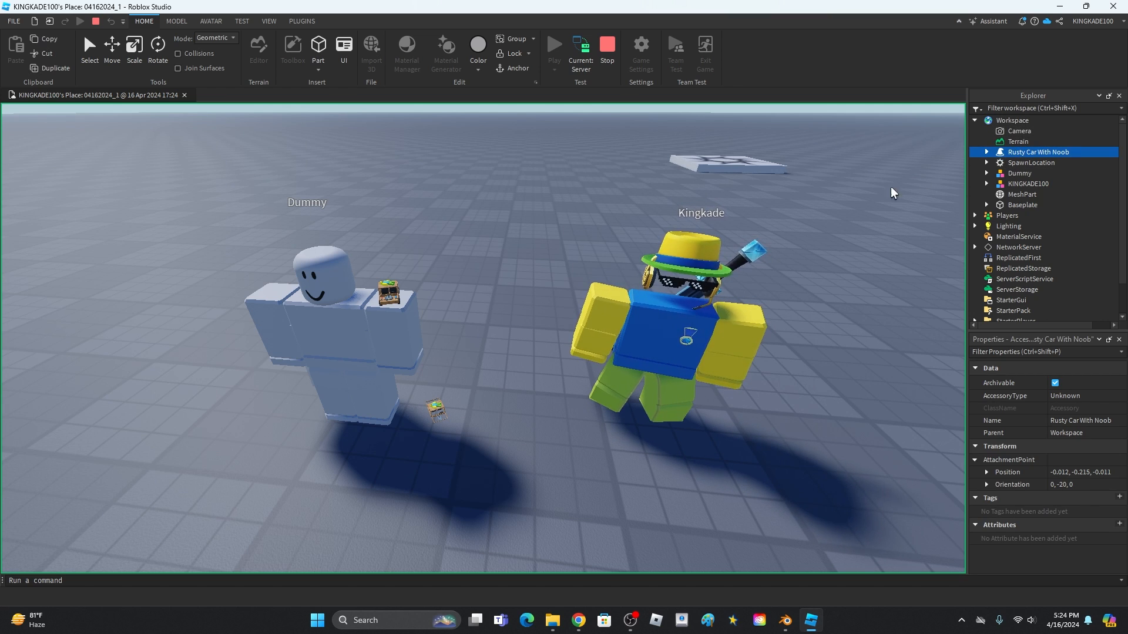
key("ctrl+2")
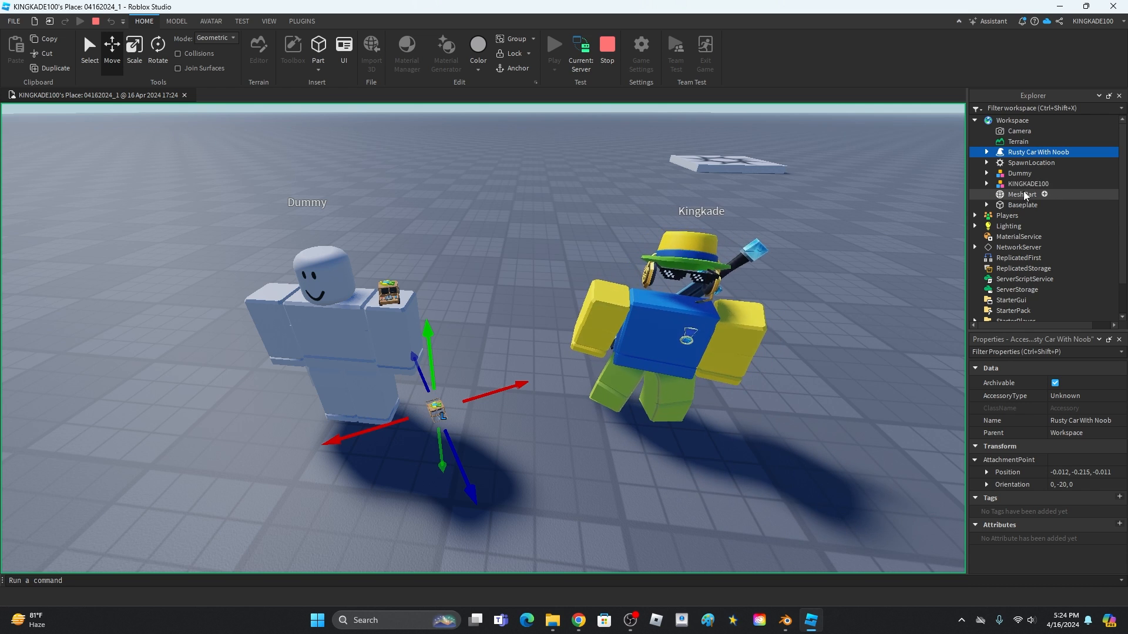
left_click_drag(1036, 154, 1028, 183)
- Examine how the rusty car accessory sits on the player character's left shoulder from close up and different angles
left_click(839, 249)
key("d")
key("w")
right_click_drag(838, 249, 882, 287)
key("w")
key("s")
key("a")
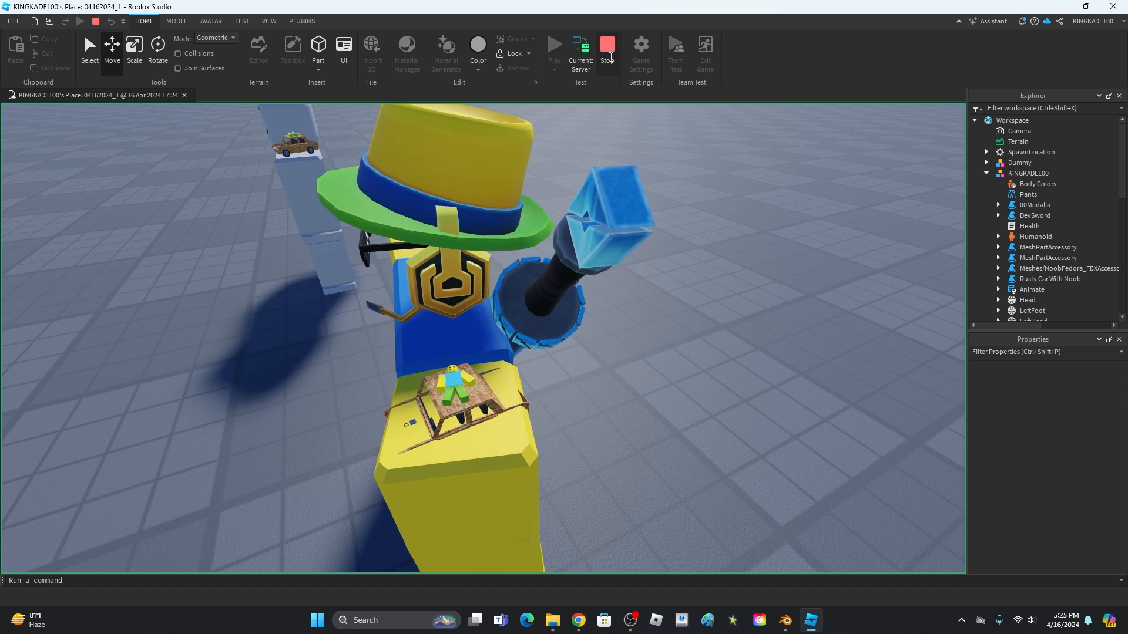
- Stop the play test and lower the accessory's LeftShoulderAttachment to a Y position of about -0.14
left_click(607, 47)
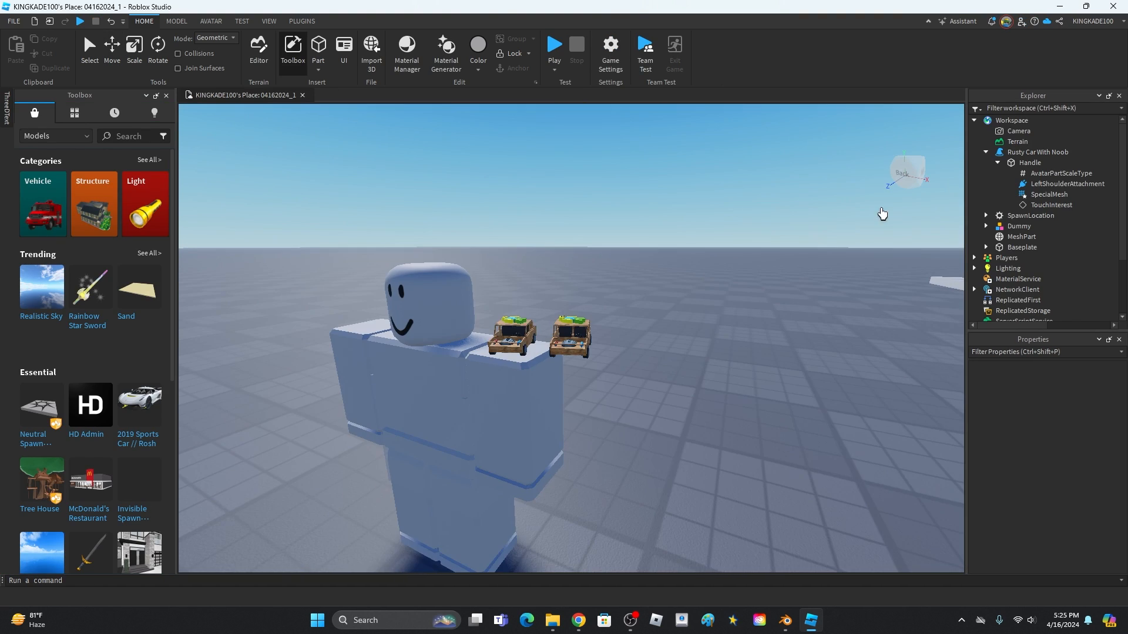
scroll(882, 214, "up", 3)
left_click(1043, 187)
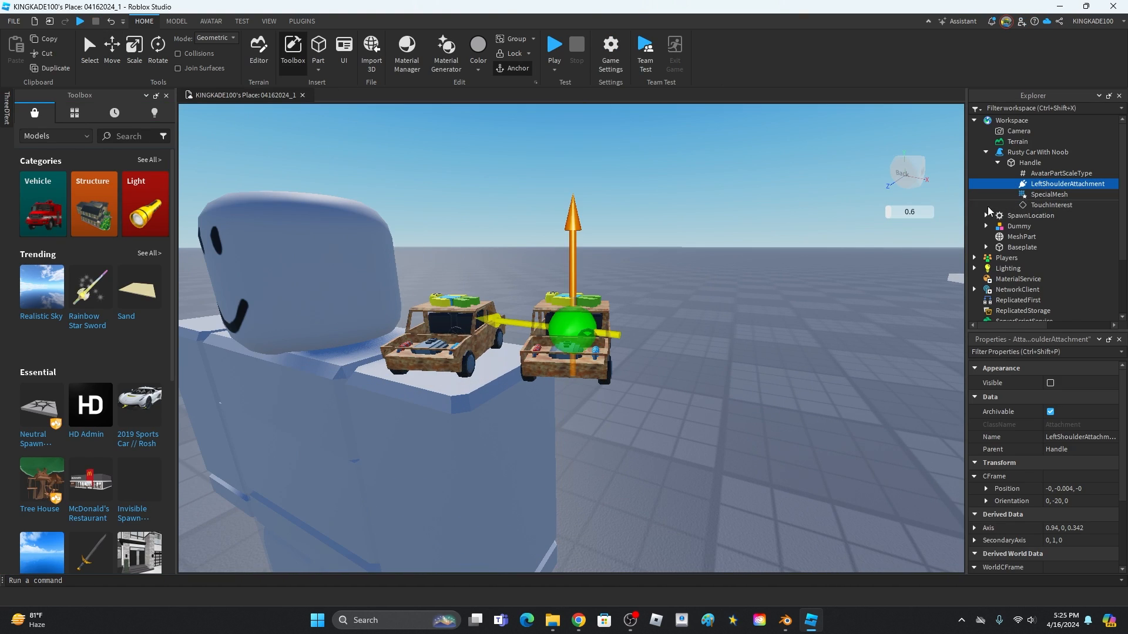
scroll(814, 254, "down", 5)
right_click_drag(814, 255, 778, 257)
scroll(815, 256, "up", 5)
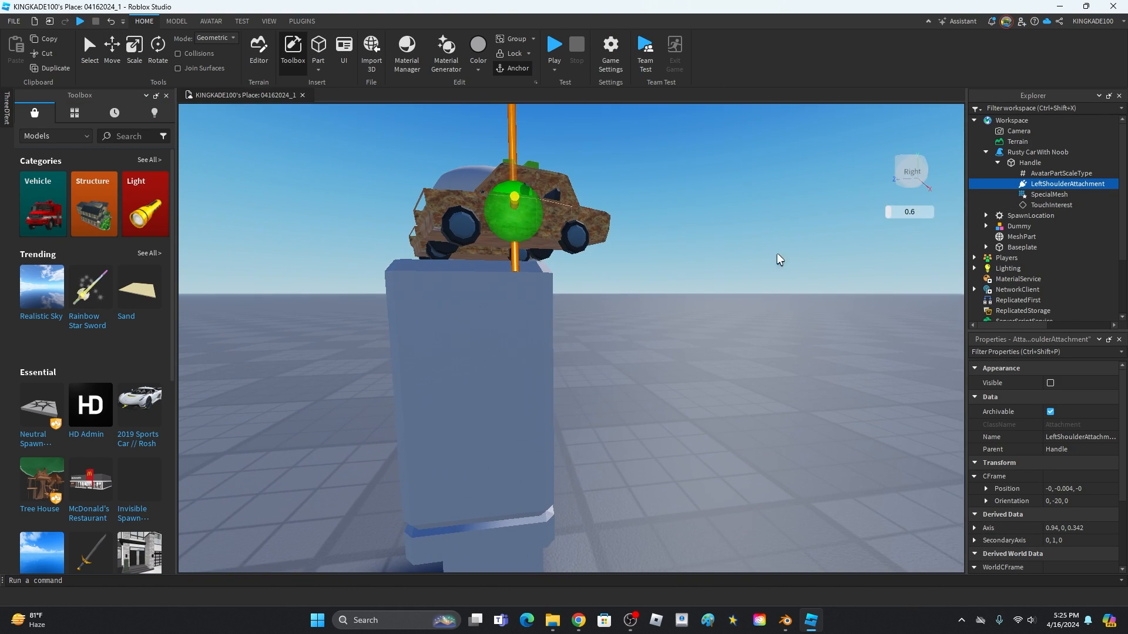
scroll(602, 199, "down", 5)
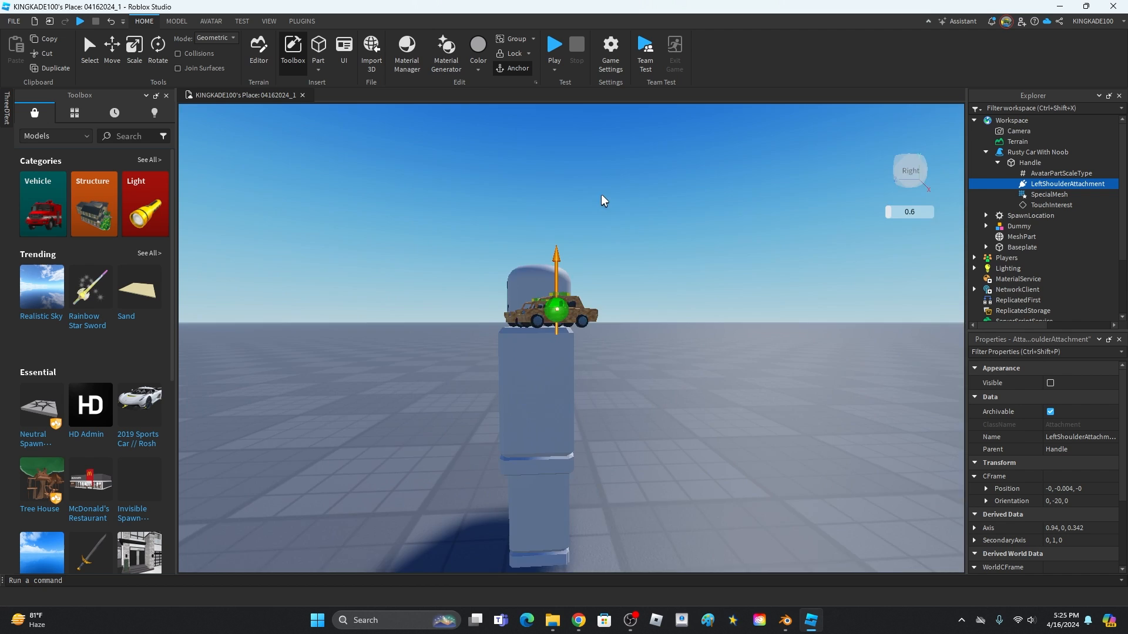
scroll(477, 170, "up", 5)
right_click_drag(477, 171, 475, 170)
key("ctrl+2")
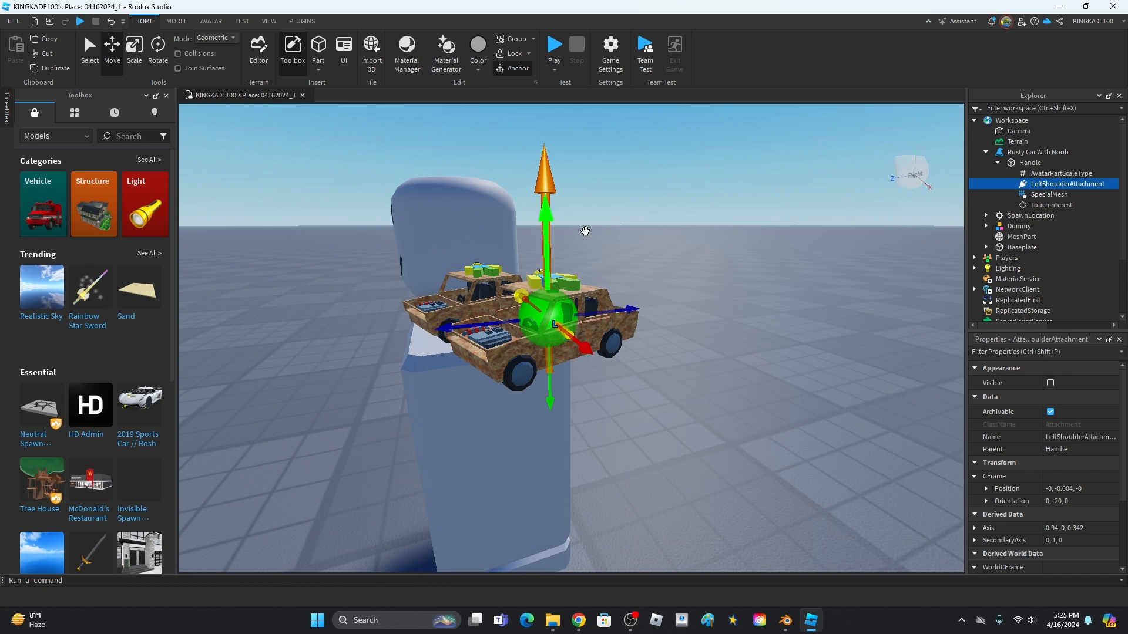
left_click_drag(547, 223, 542, 250)
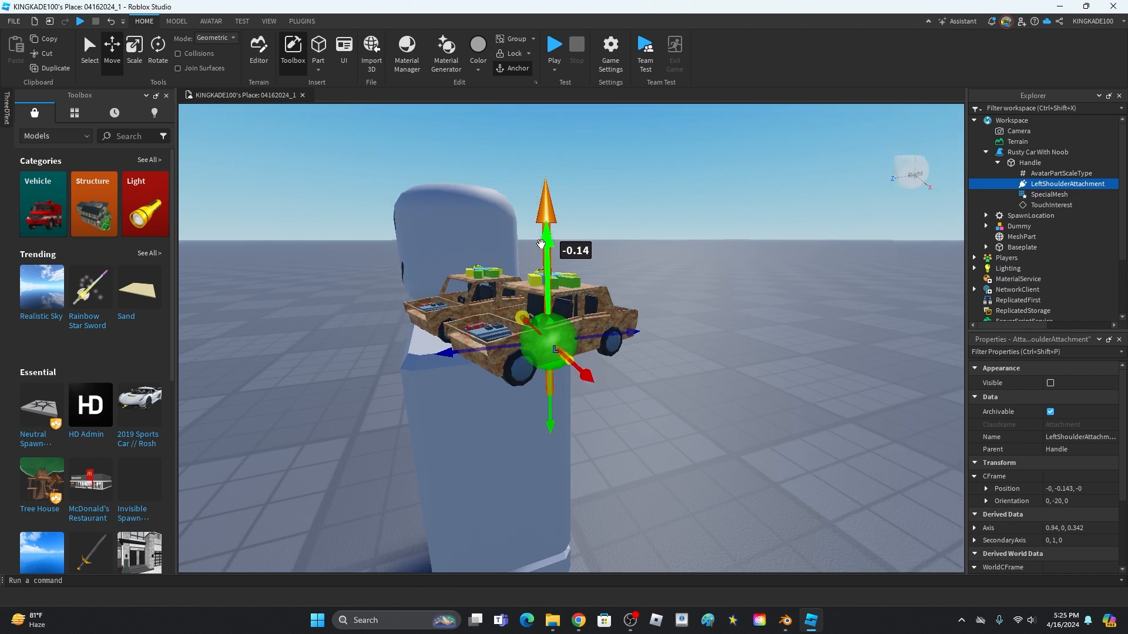
- Lower the LeftShoulderAttachment slightly further, to a Y position of about -0.18, checking it against the dummy's shoulder
right_click_drag(541, 251, 541, 249)
scroll(541, 249, "up", 1)
scroll(628, 304, "up", 3)
right_click_drag(628, 305, 627, 305)
key("w")
scroll(628, 305, "down", 2)
key("w")
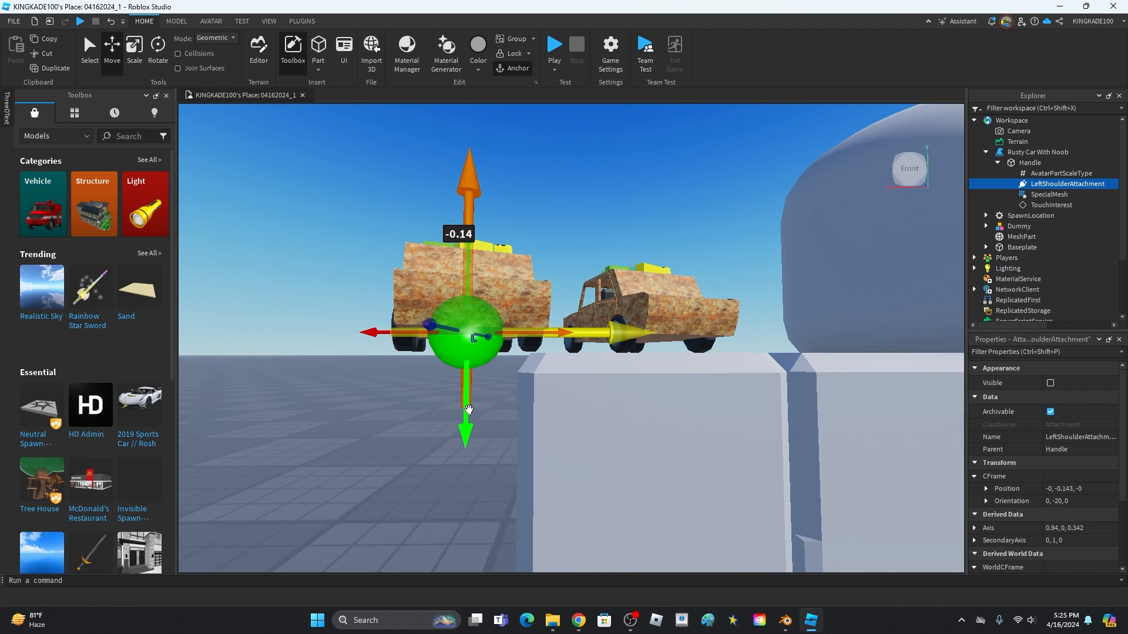
left_click_drag(467, 410, 468, 414)
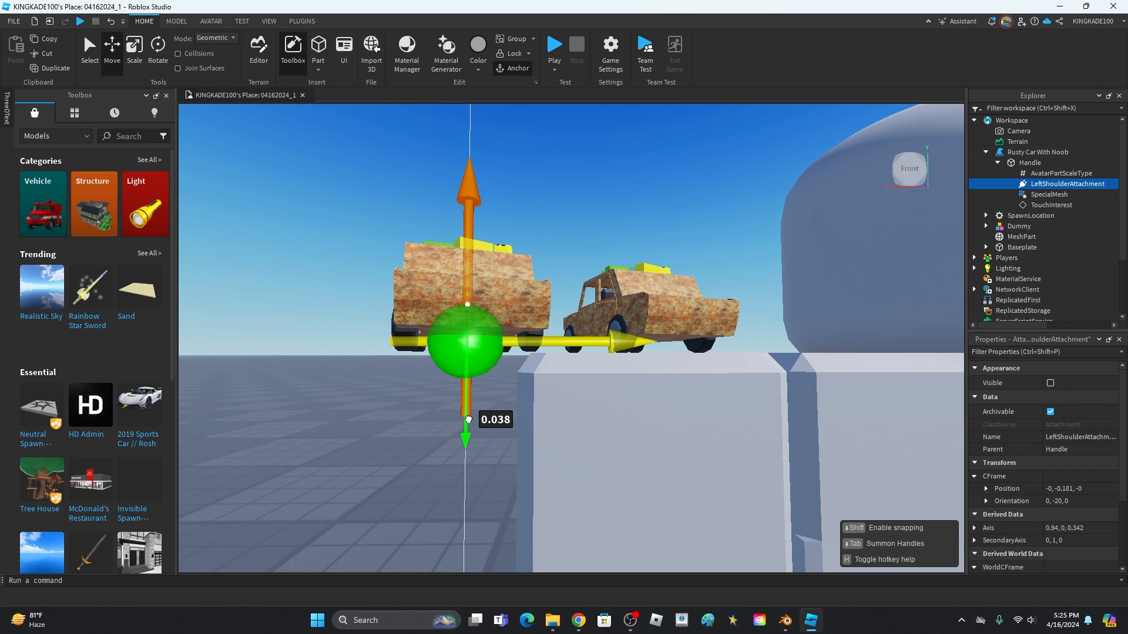
- Run another play test in server view and place the Rusty Car With Noob accessory inside the player's character model
left_click(554, 46)
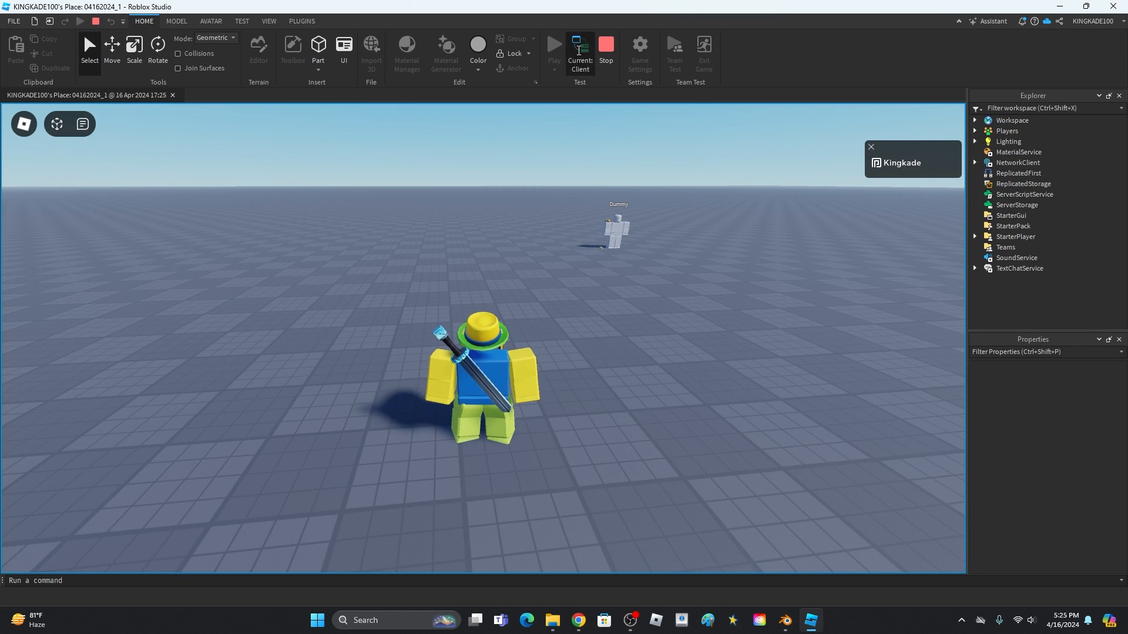
left_click(579, 50)
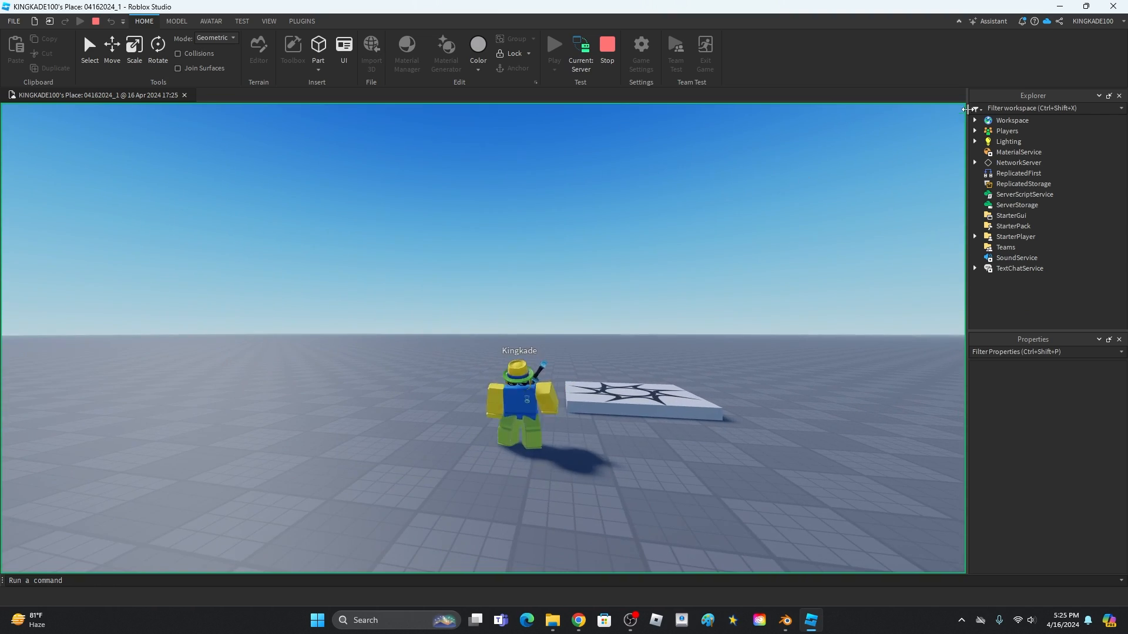
left_click(975, 120)
left_click_drag(1038, 152, 1030, 186)
- Examine how the lowered rusty car sits on the player character's left shoulder from several distances and angles
scroll(593, 269, "up", 7)
scroll(592, 268, "down", 4)
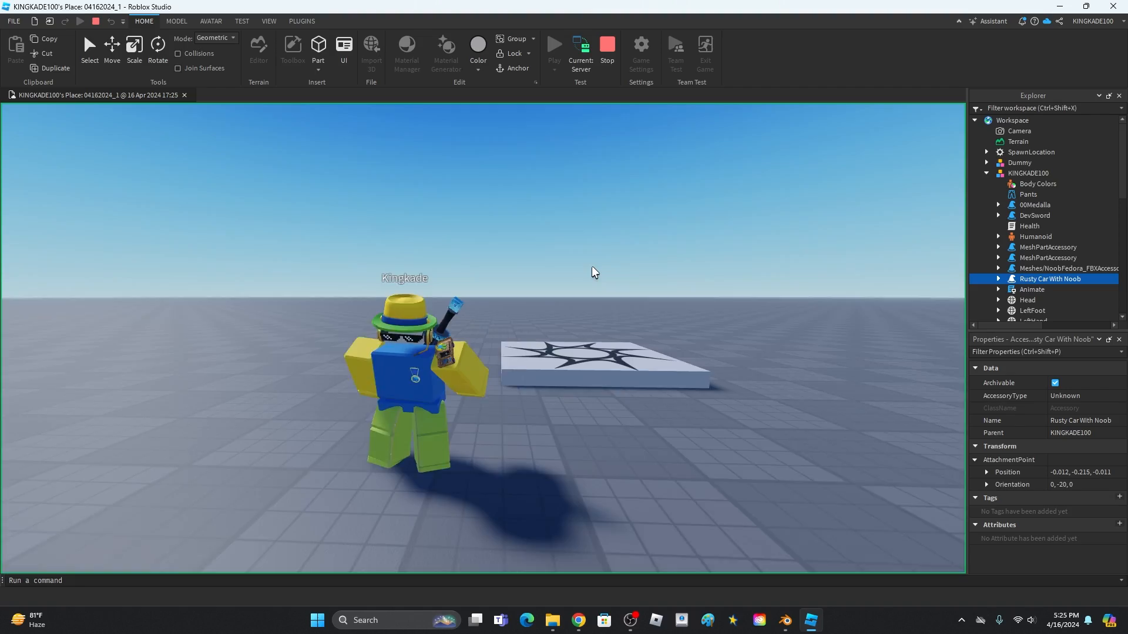
scroll(593, 271, "up", 6)
scroll(593, 271, "down", 3)
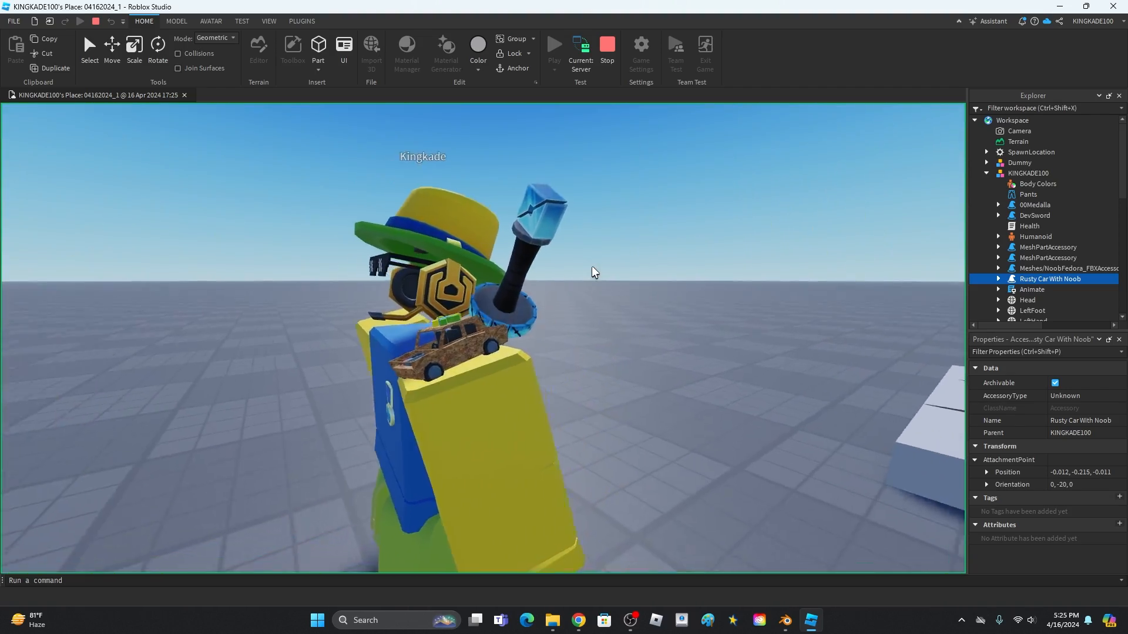
scroll(593, 272, "up", 3)
right_click_drag(593, 272, 593, 268)
scroll(593, 272, "down", 2)
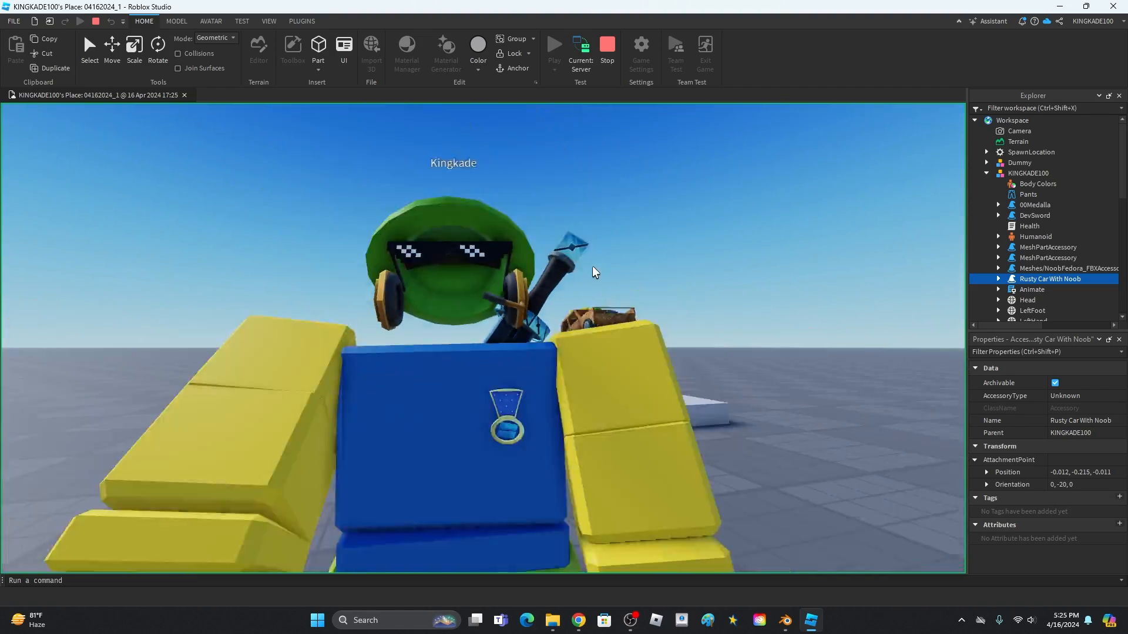
scroll(593, 269, "down", 4)
scroll(481, 266, "up", 5)
right_click_drag(530, 227, 529, 230)
scroll(529, 227, "down", 3)
scroll(530, 230, "up", 6)
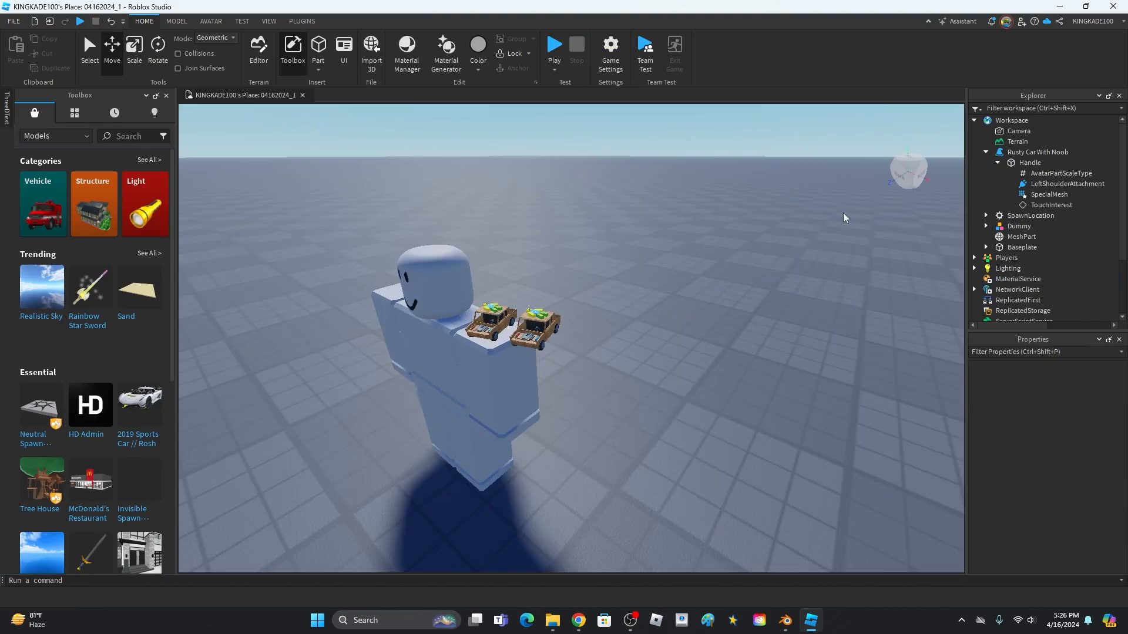
- Collapse the Rusty Car With Noob accessory and start saving it to Roblox to open its asset configuration
scroll(846, 216, "up", 4)
scroll(893, 209, "down", 5)
left_click(986, 152)
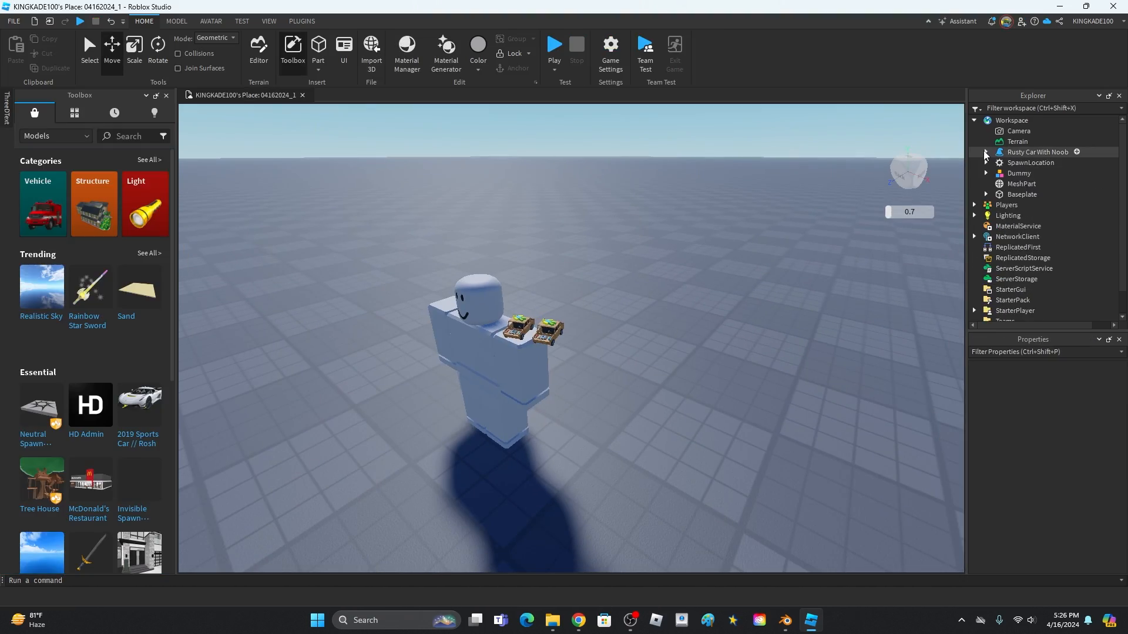
right_click(1011, 154)
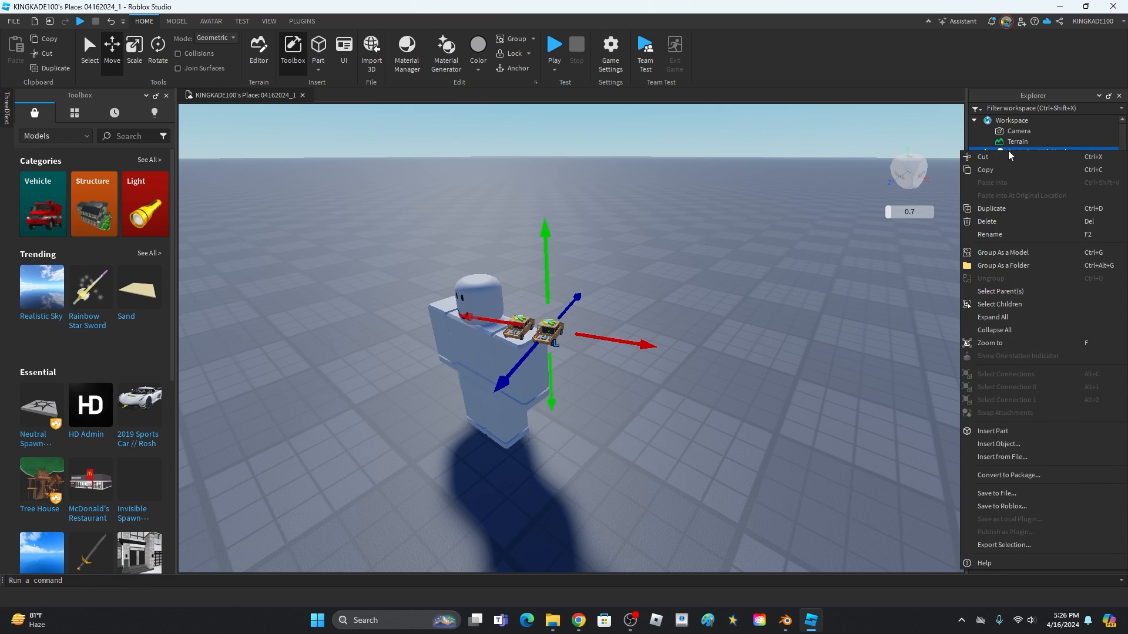
left_click(1014, 508)
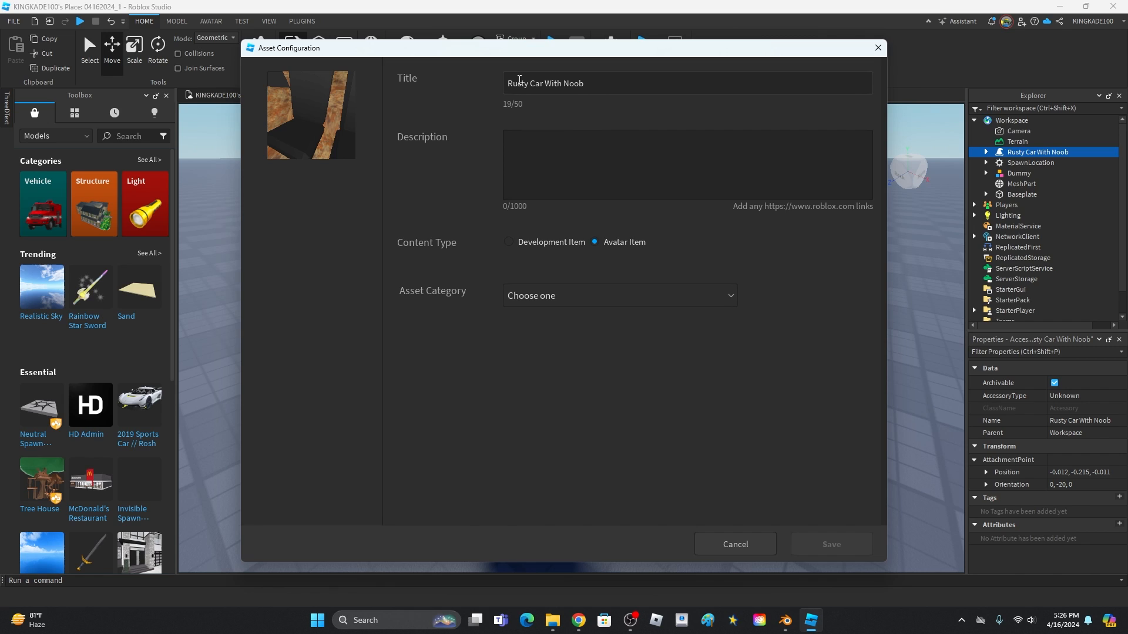
- Describe the asset as "An old car with a noob" and set its category to Shoulder Accessory
left_click(548, 148)
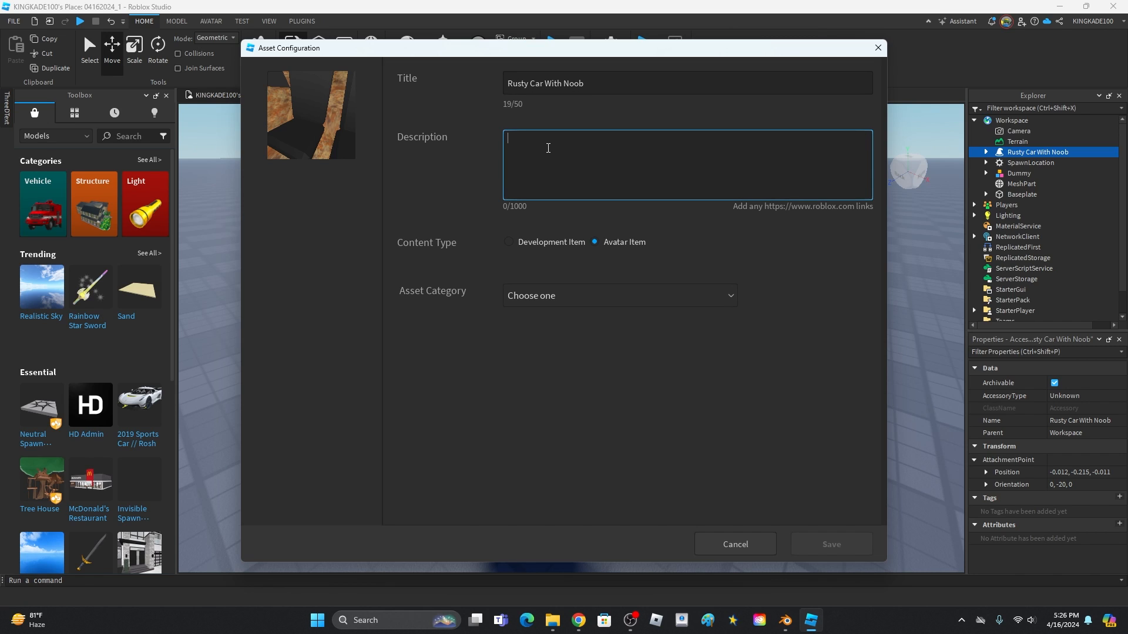
type("An old car with a noob")
left_click(568, 297)
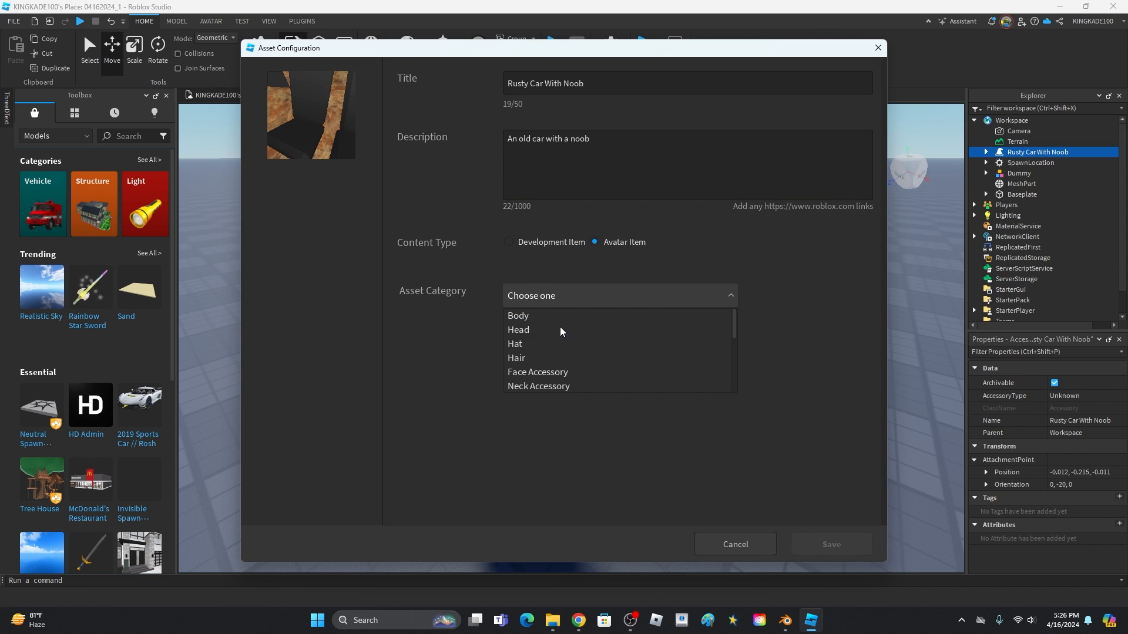
scroll(576, 346, "down", 4)
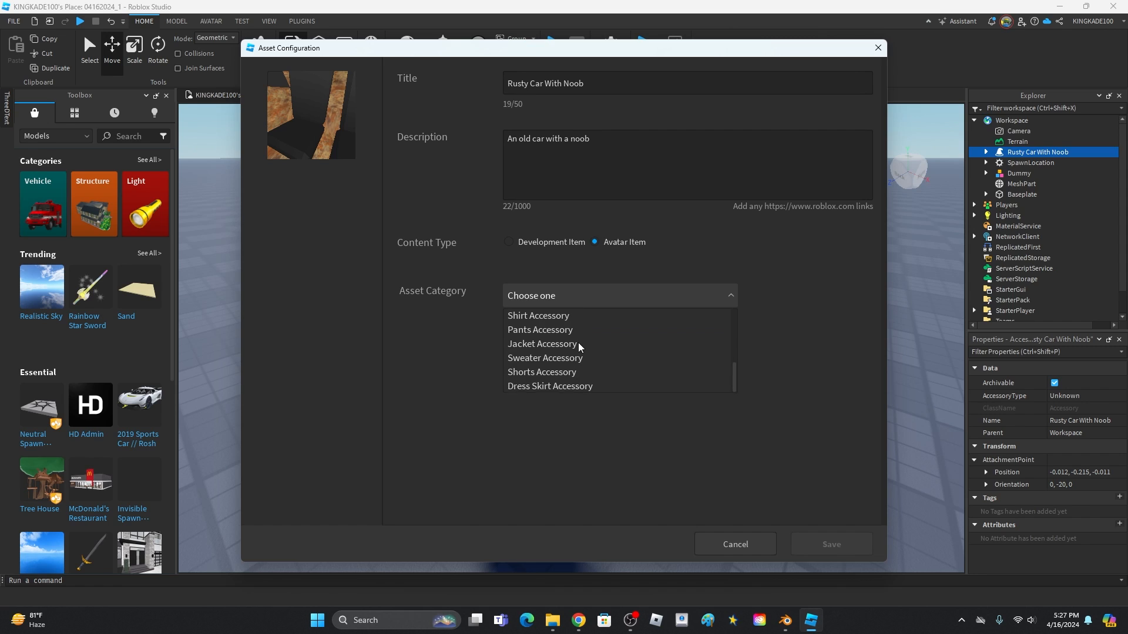
scroll(580, 344, "up", 2)
left_click(584, 335)
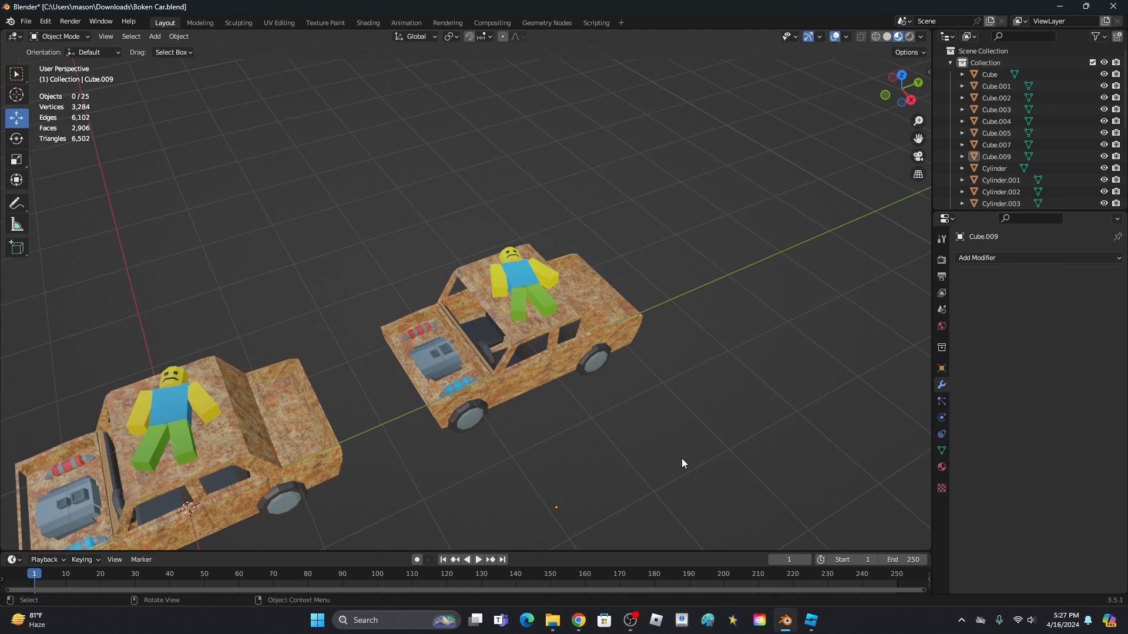
- In Blender, check the triangle count of all parts of the car farther from the origin, including its noob
left_click_drag(681, 459, 394, 186)
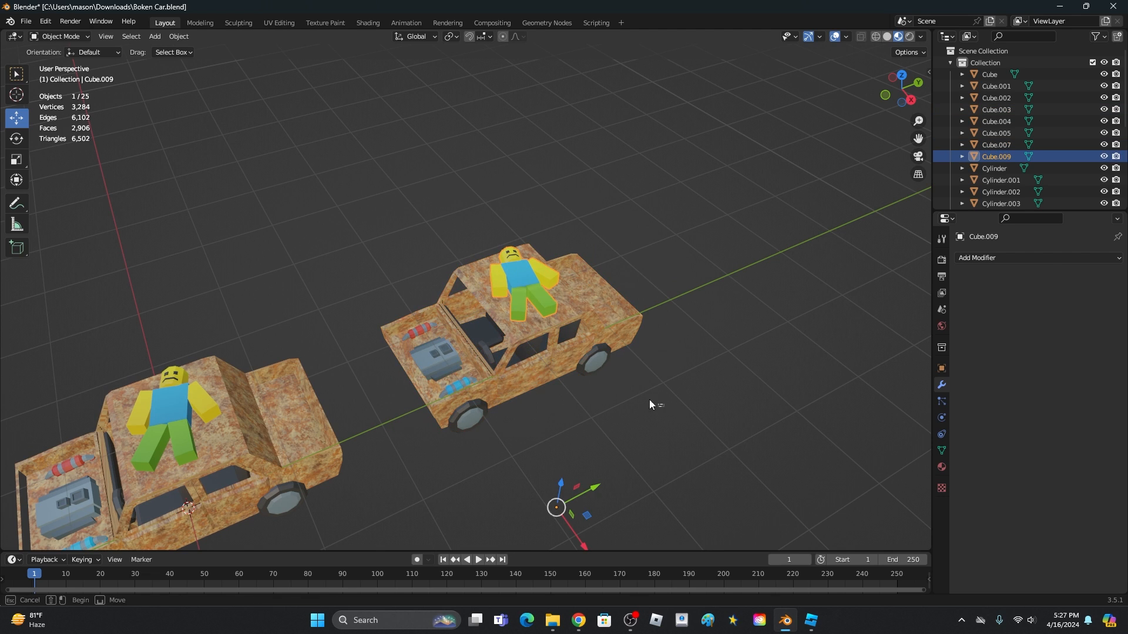
left_click_drag(663, 407, 379, 211)
key("Tab")
key("alt+a")
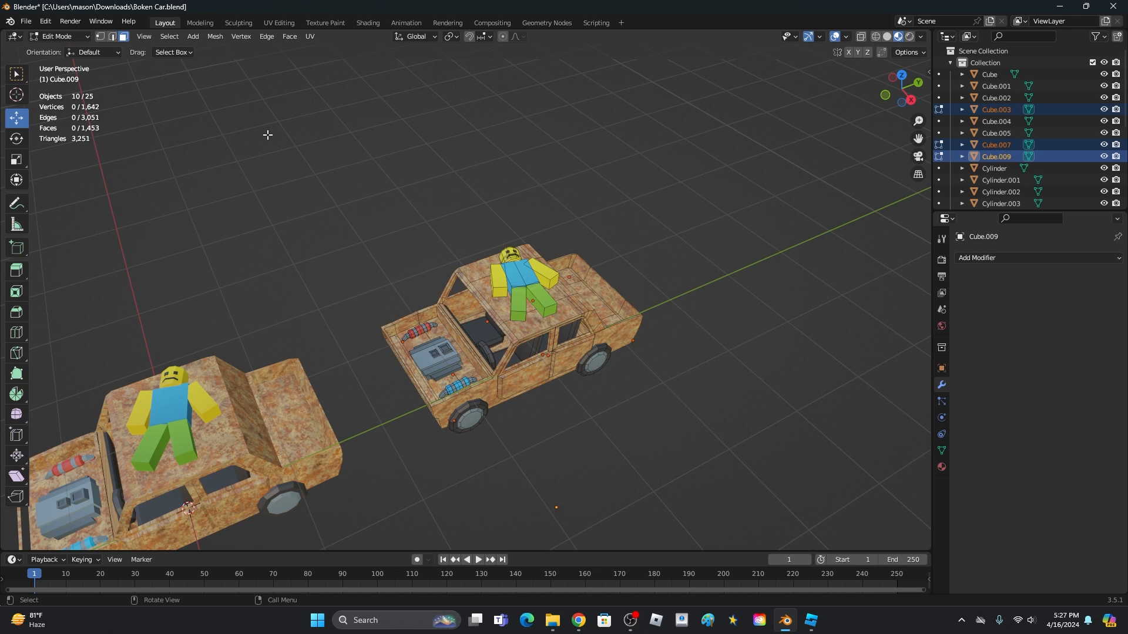
key("Tab")
key("alt+a")
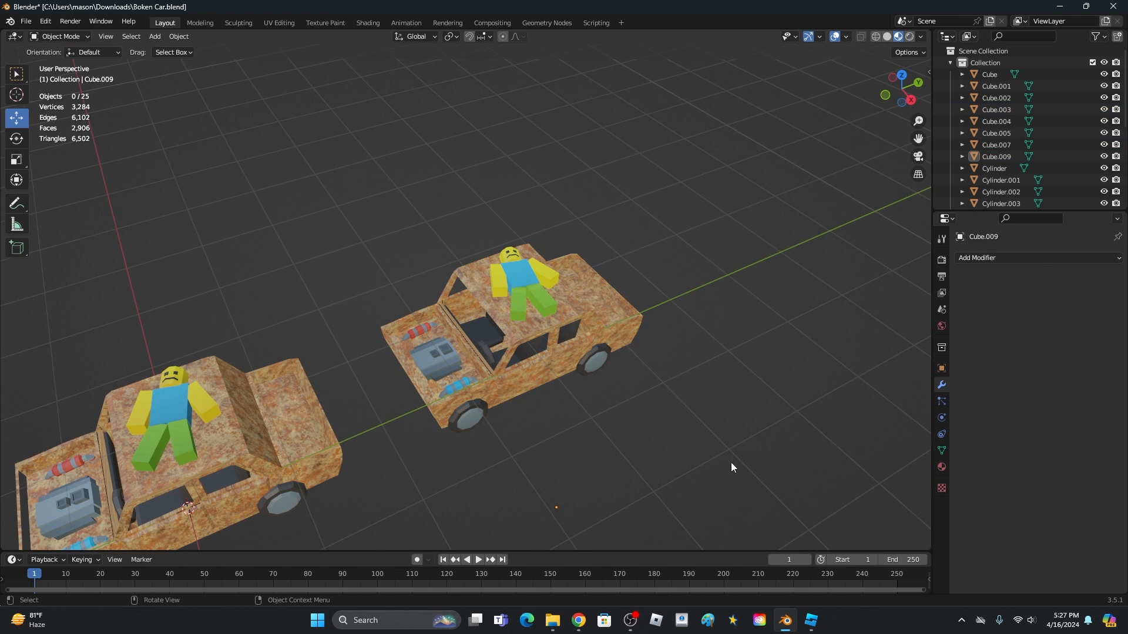
middle_click_drag(520, 333, 531, 272)
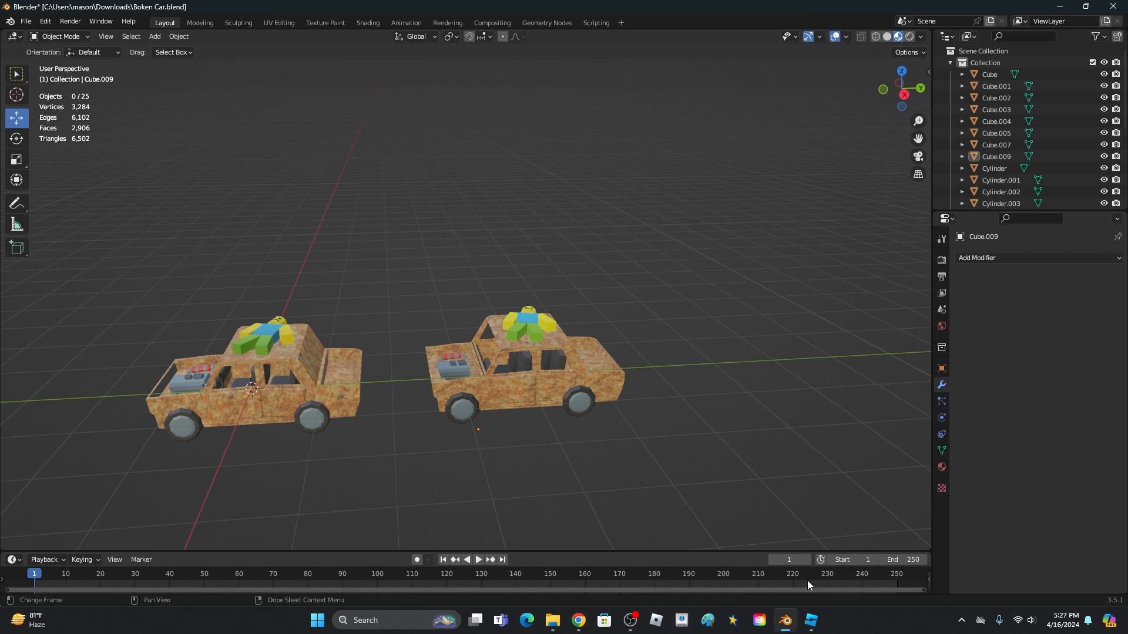
- Return to the asset configuration in Roblox Studio and review the available creator choices
left_click(811, 621)
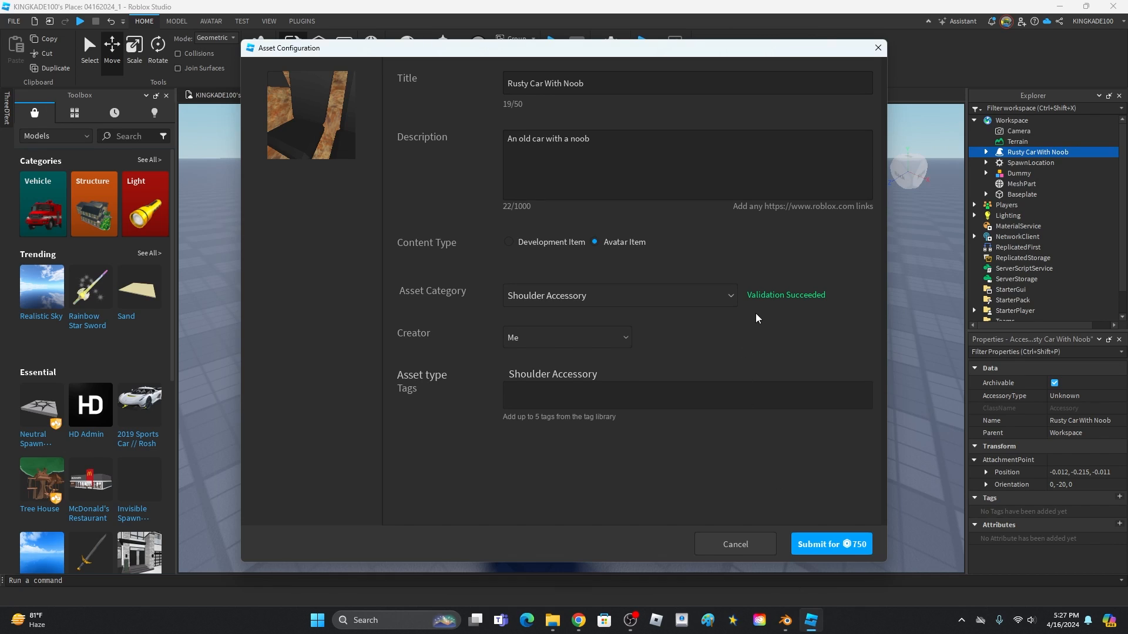
left_click(592, 338)
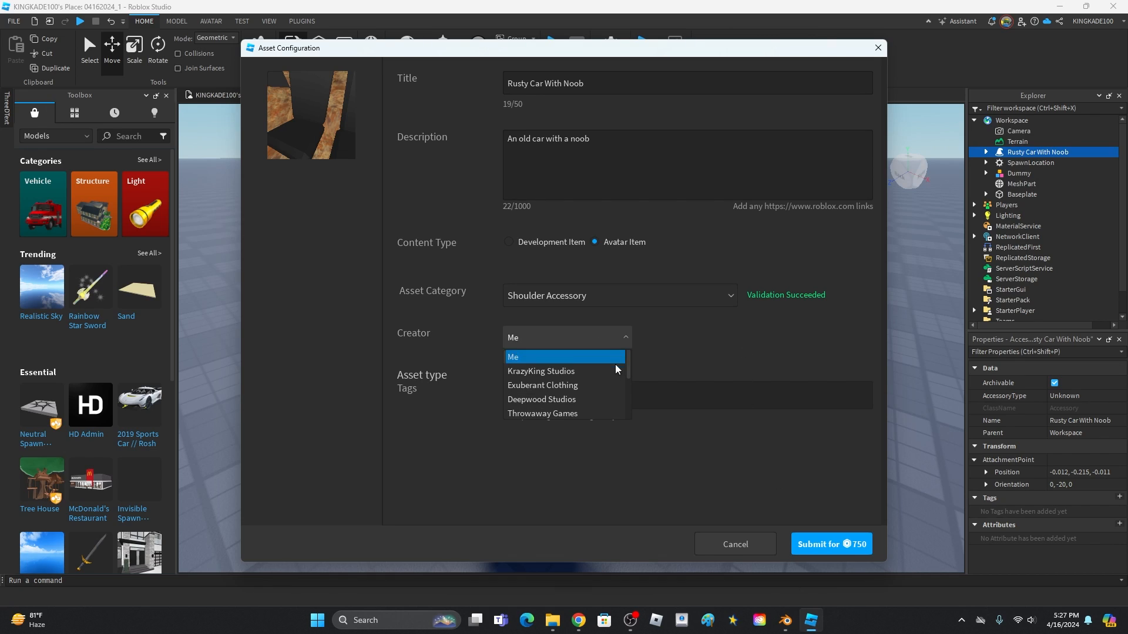
left_click(629, 336)
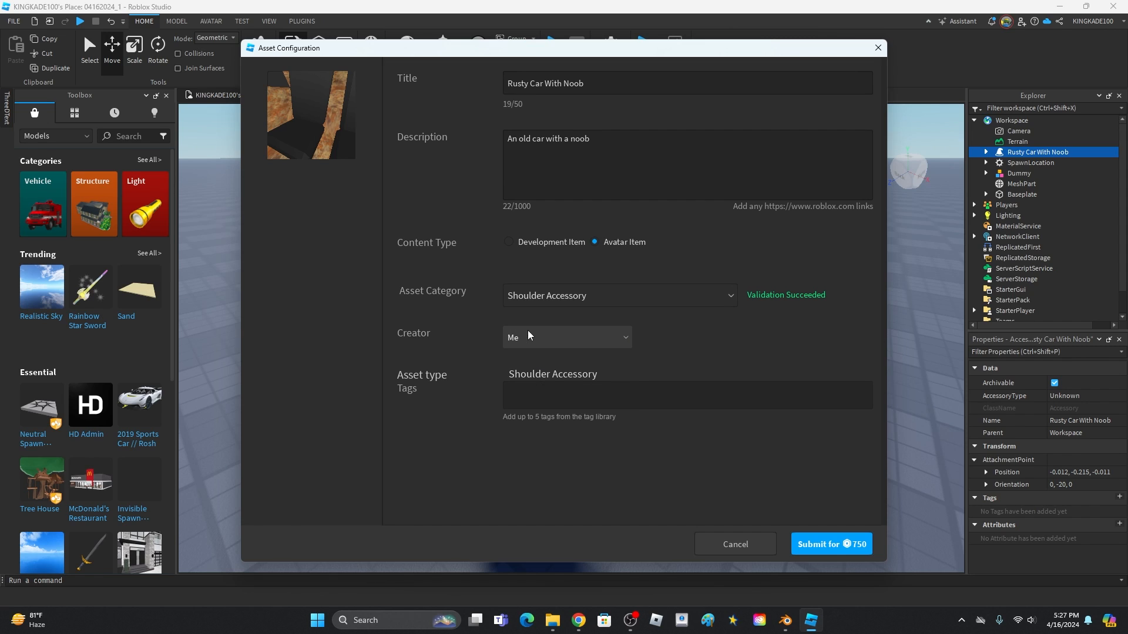
- Try the tag "Noob", replace it with "Cool", and add the tags "Bacon" and "Car" to the asset
left_click(542, 395)
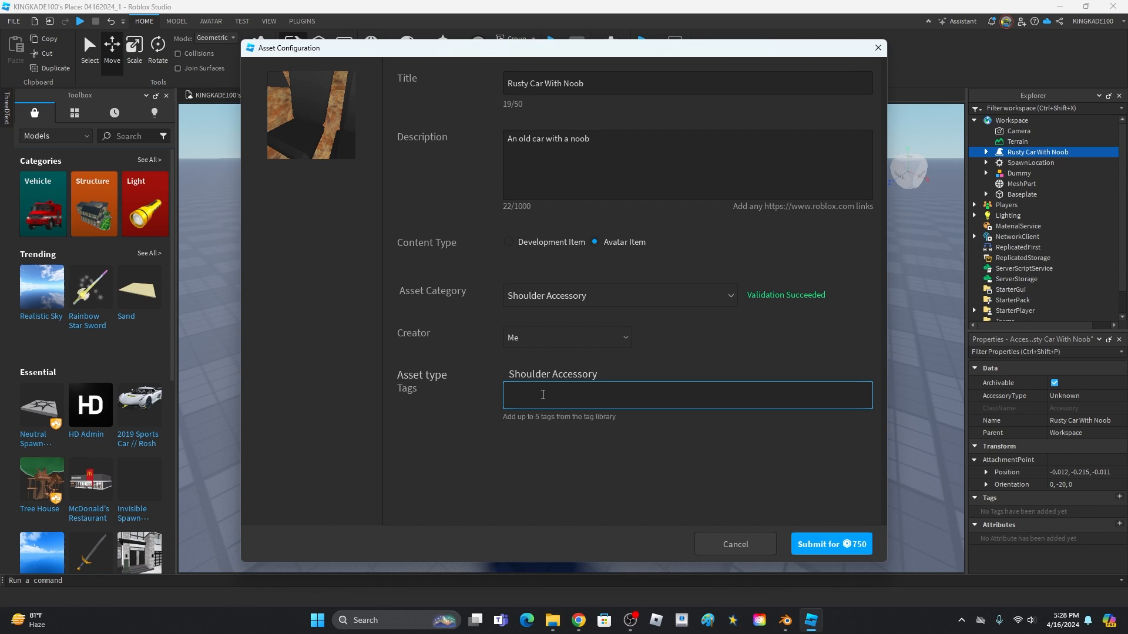
type("Noob")
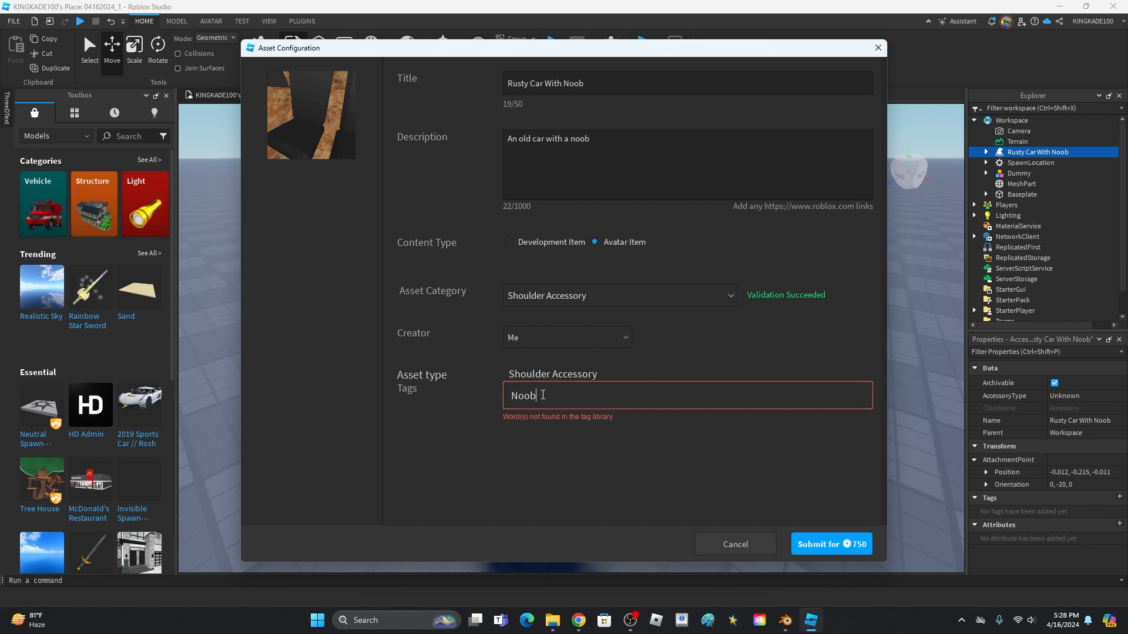
key("ctrl+a")
type("Cool")
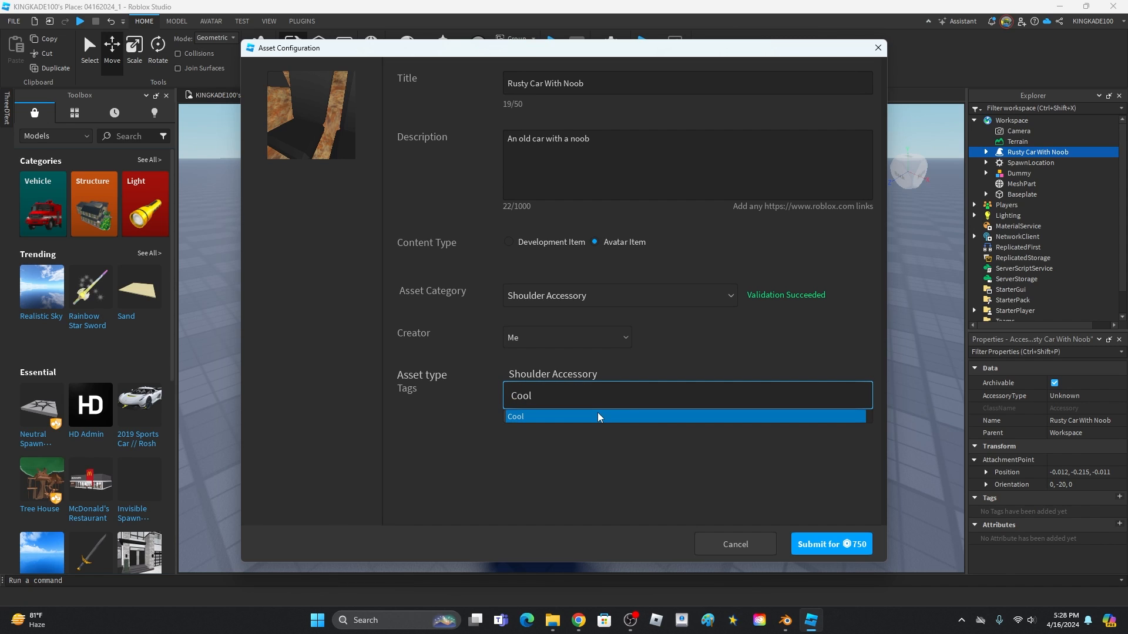
left_click(599, 416)
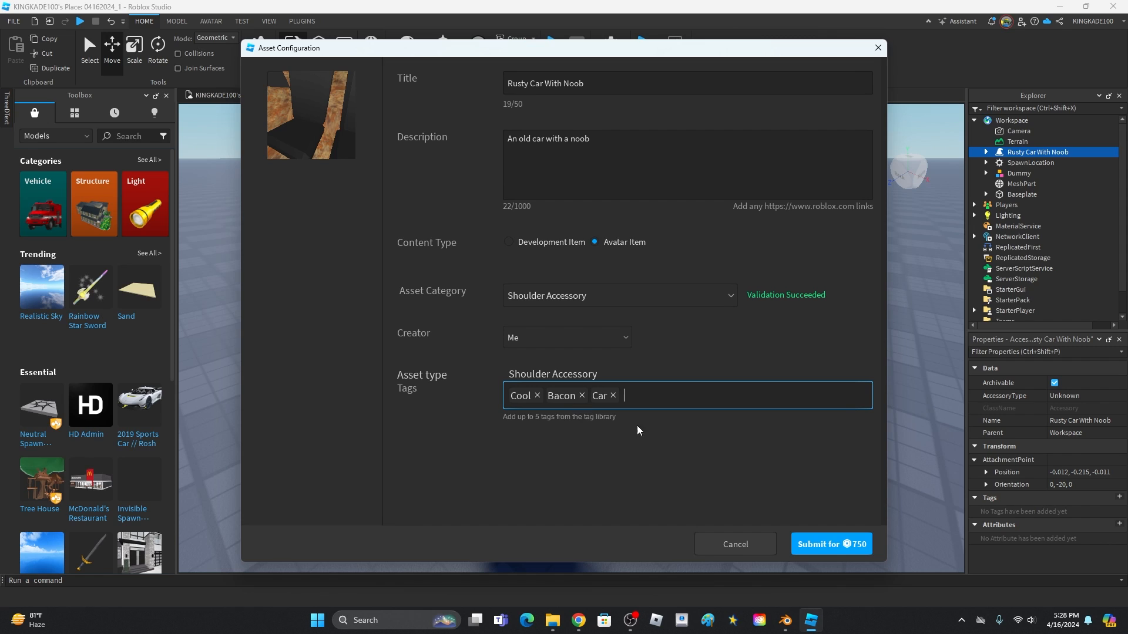
- Submit the Rusty Car With Noob asset for 750 Robux and open the Creator Dashboard
left_click(827, 543)
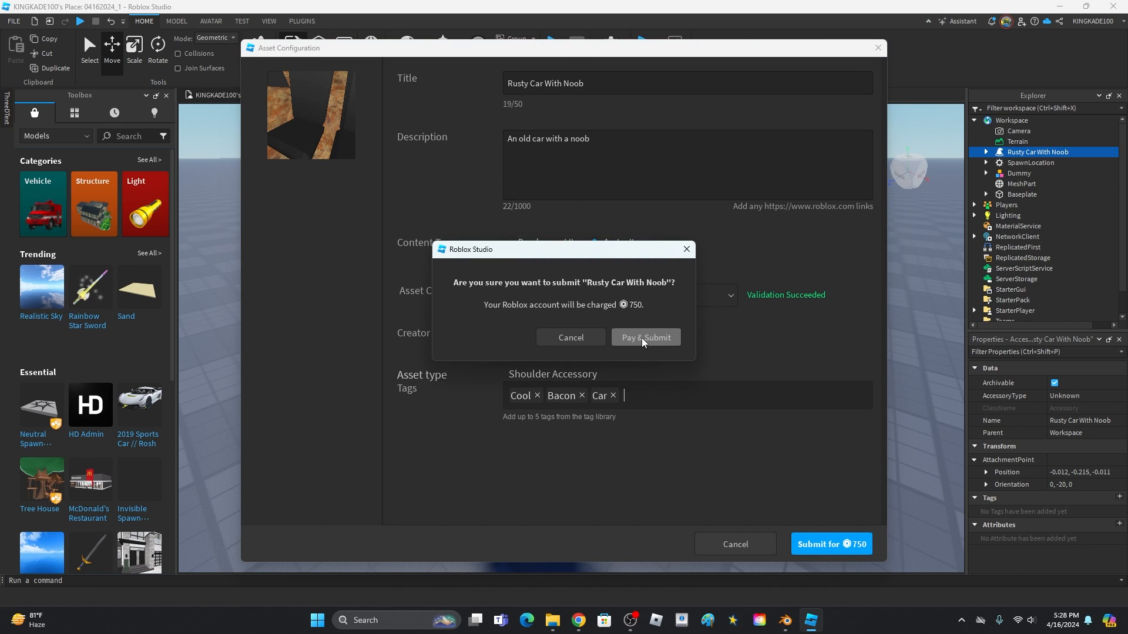
left_click(644, 340)
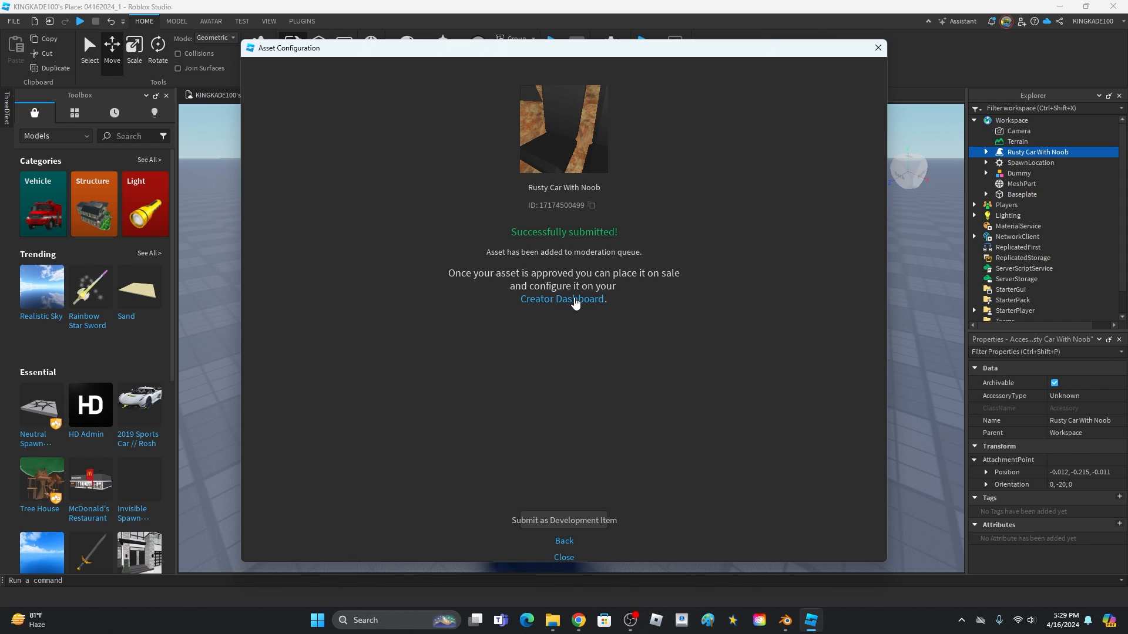
left_click(575, 301)
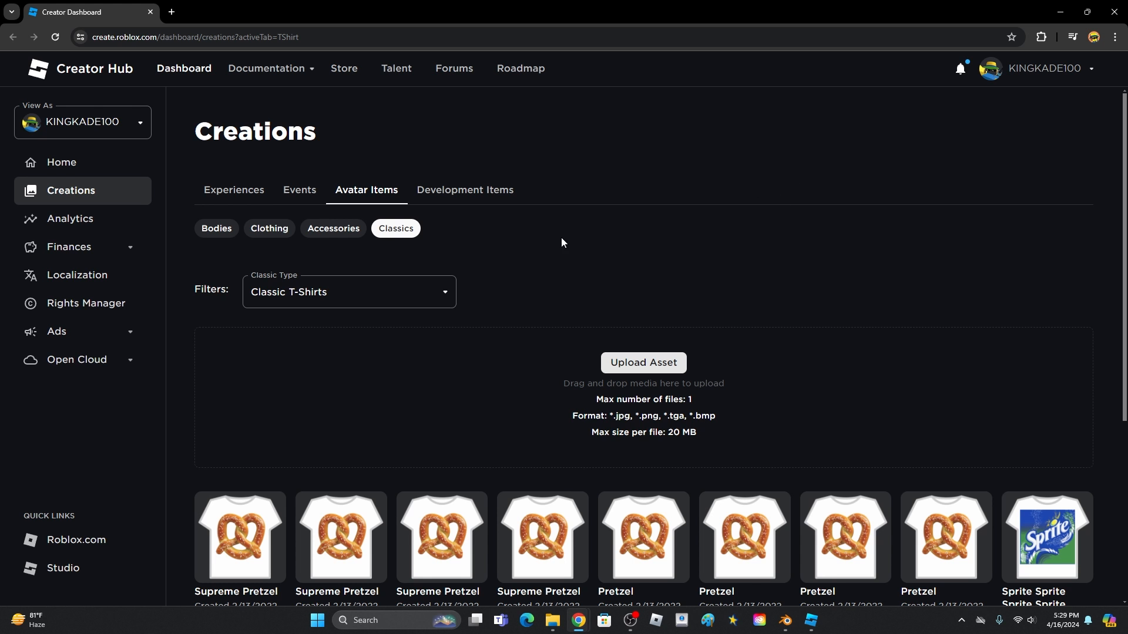
- Open the Rusty Car With Noob item's configuration from the shoulder accessories and review its name, description and tags
left_click(350, 232)
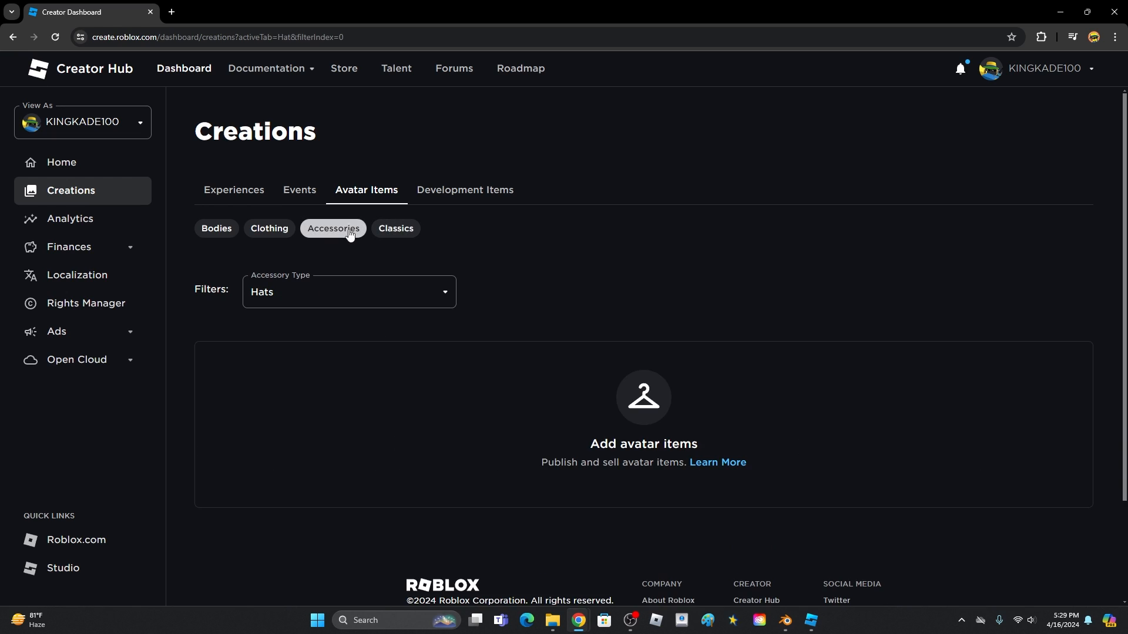
left_click(328, 299)
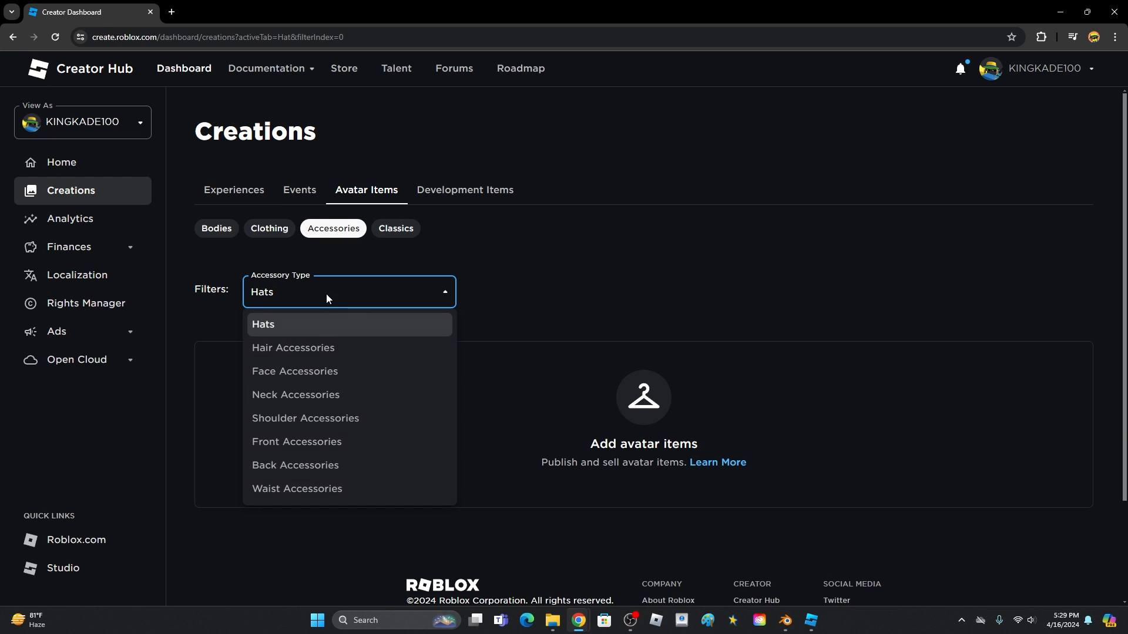
left_click(407, 298)
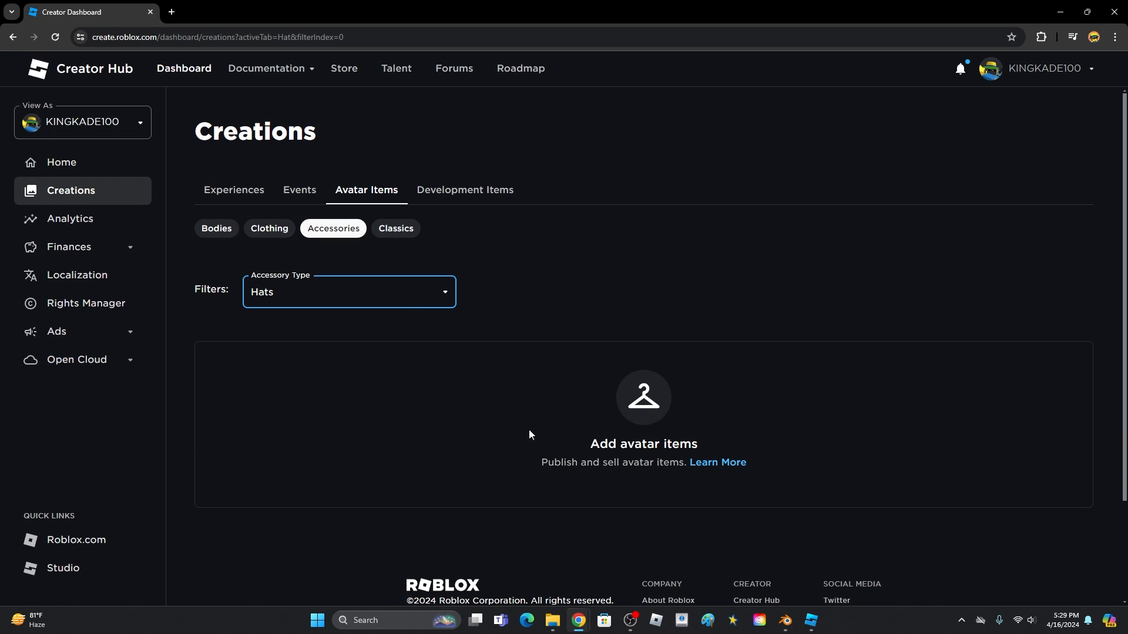
left_click(400, 301)
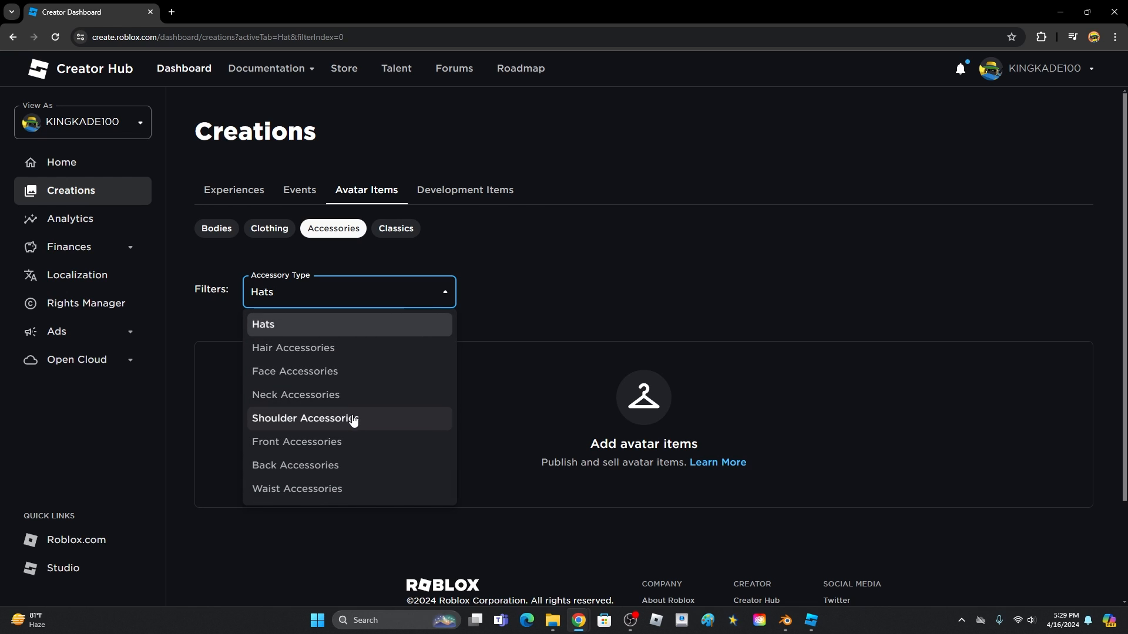
left_click(353, 419)
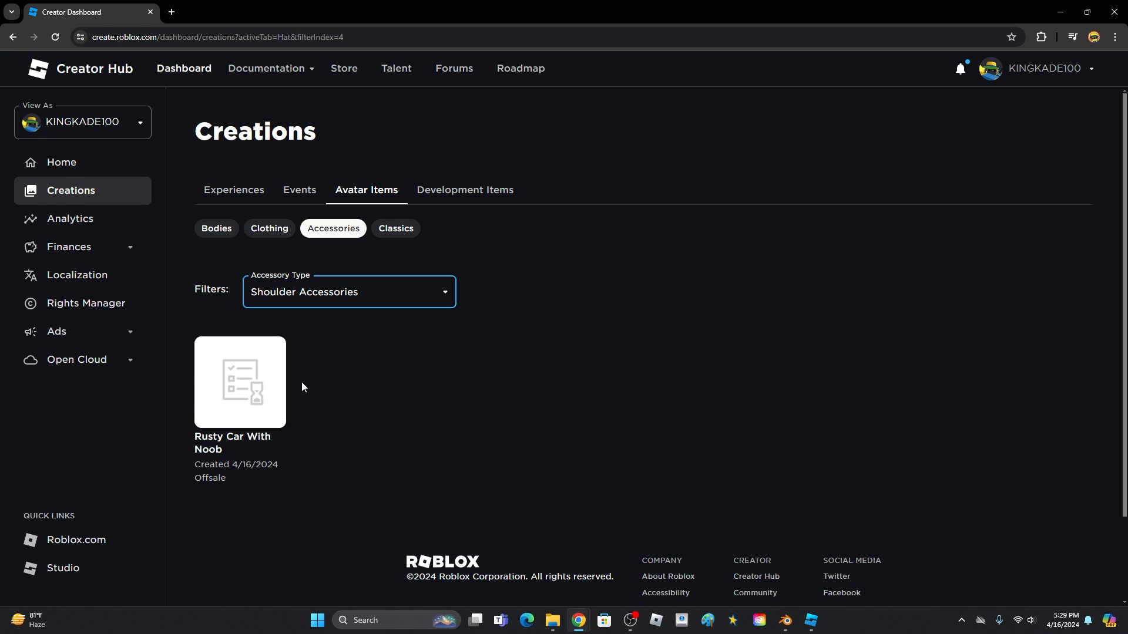
left_click(262, 361)
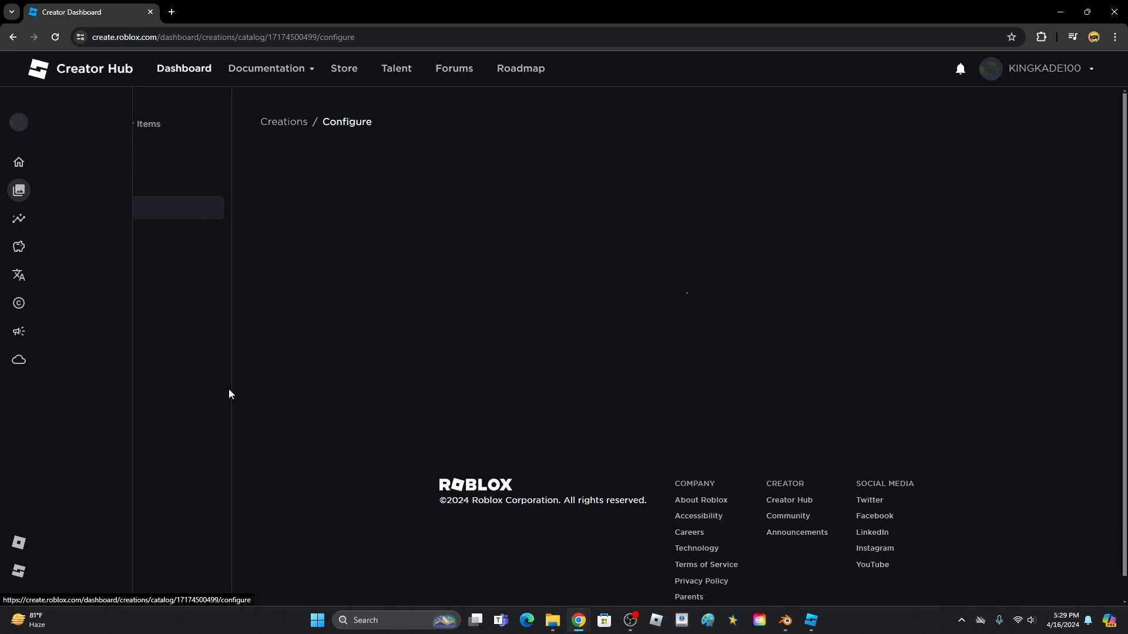
scroll(1034, 323, "down", 3)
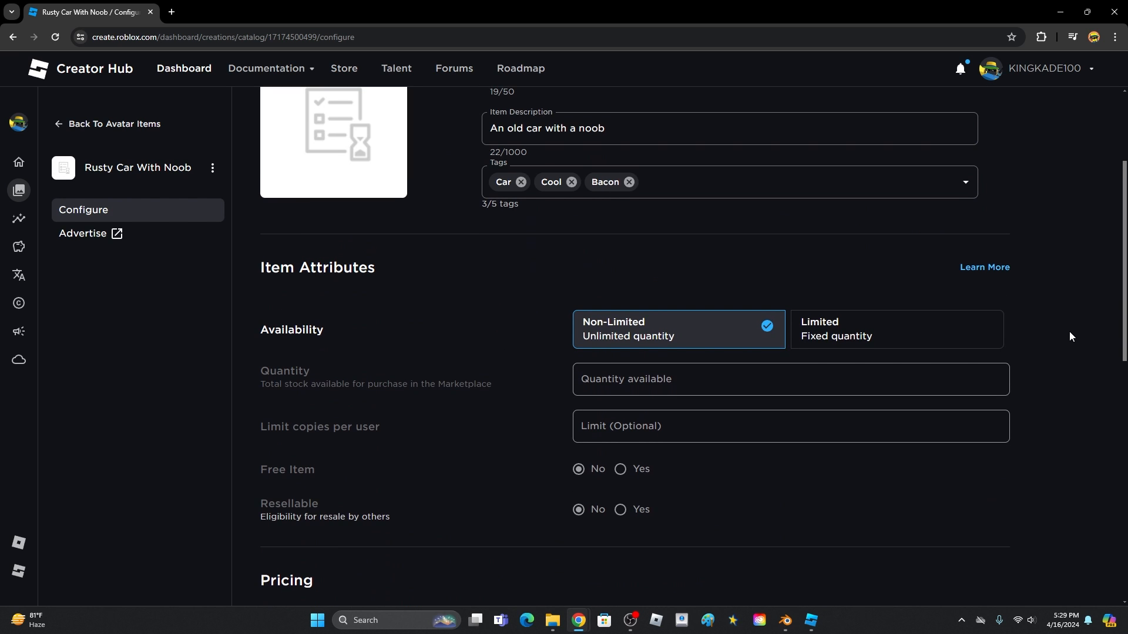
scroll(1071, 332, "up", 3)
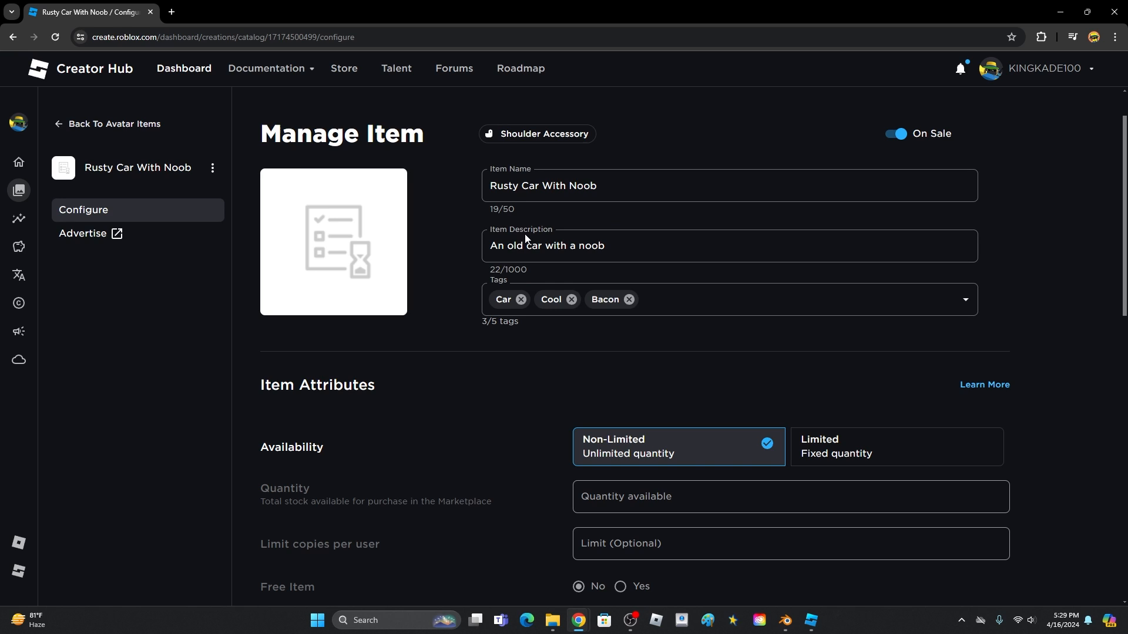
left_click(567, 247)
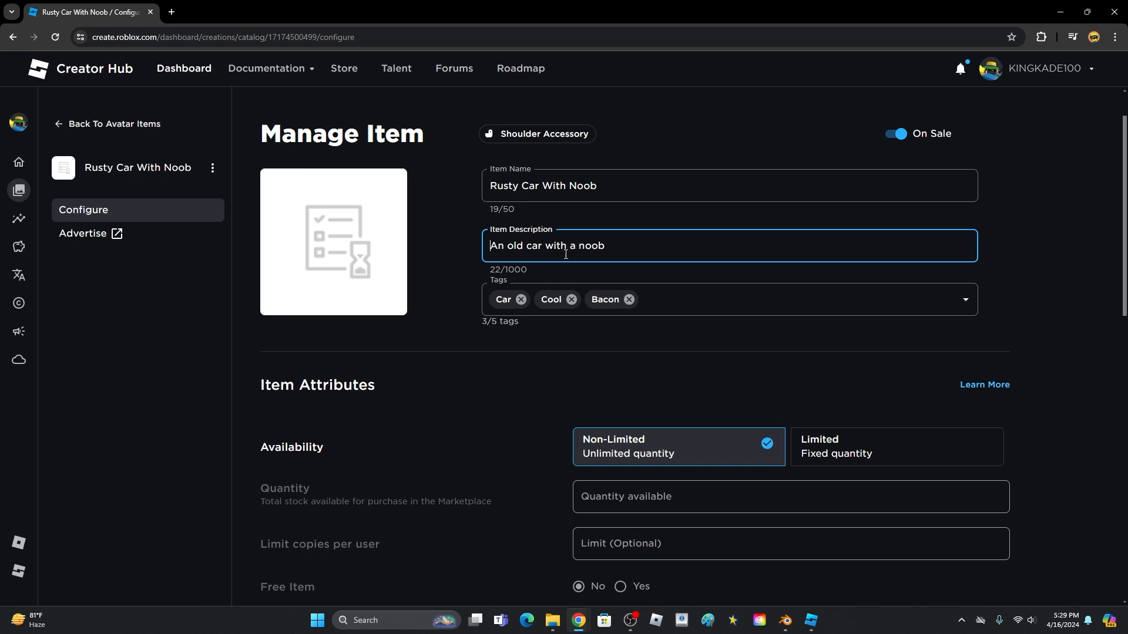
left_click(1092, 416)
- Make the item Limited and set its available quantity to 1
scroll(1092, 416, "down", 1)
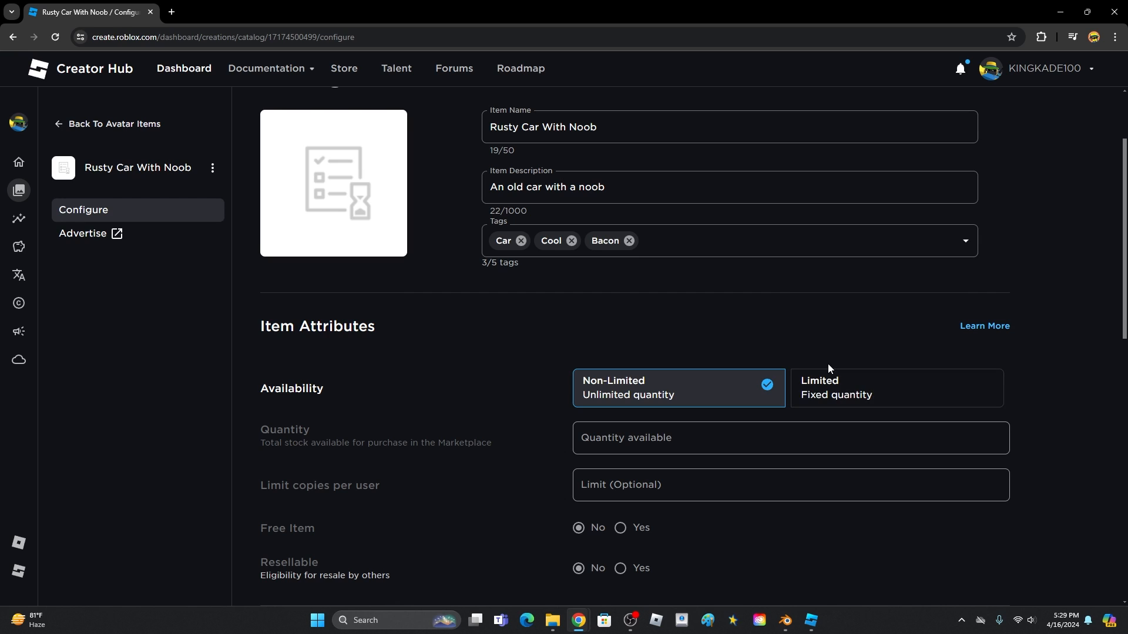
left_click(810, 397)
left_click(738, 436)
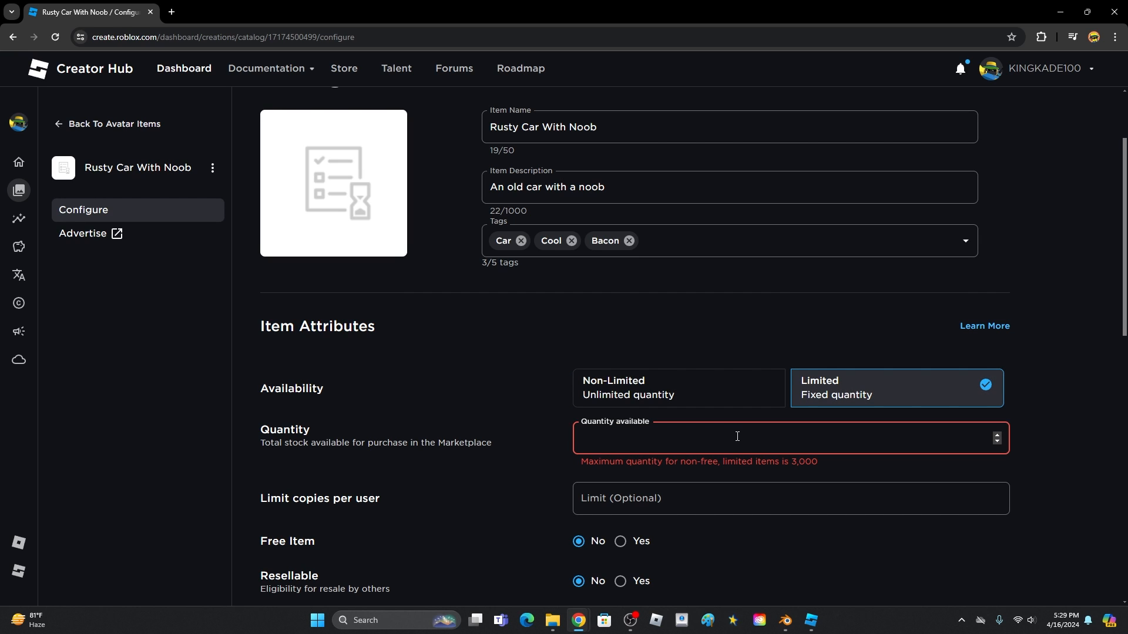
type("1")
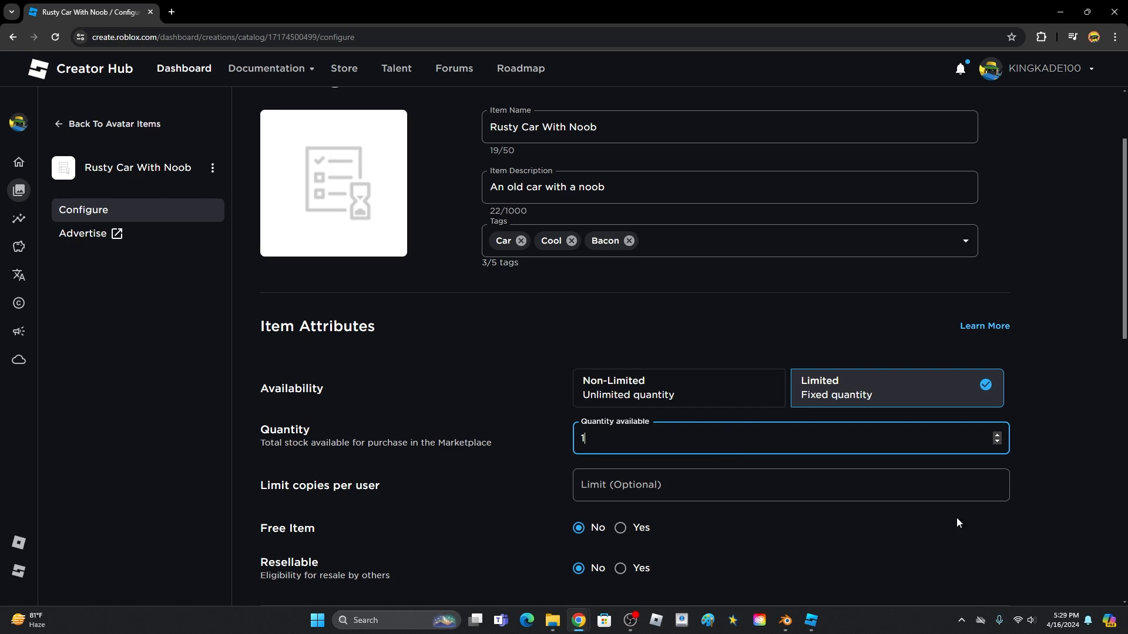
left_click(1066, 497)
left_click(742, 437)
double_click(722, 450)
left_click_drag(587, 440, 575, 442)
type("1")
- Try a limit of 1 copy per user and clear the limit again
left_click_drag(423, 485, 341, 487)
left_click(414, 491)
scroll(407, 410, "down", 1)
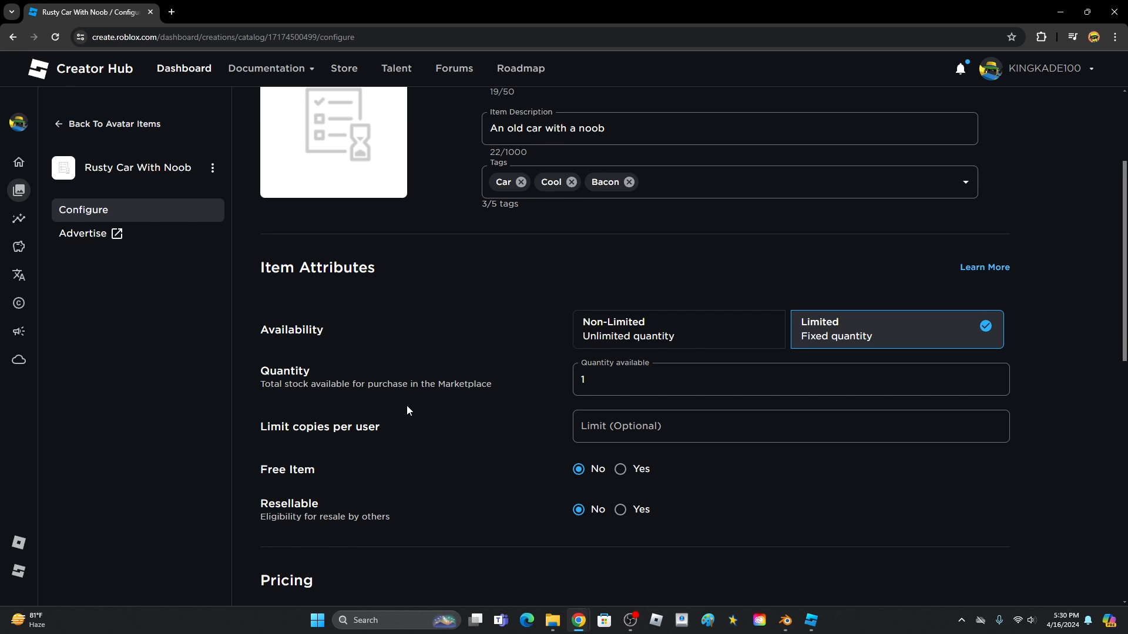
left_click(611, 426)
type("1")
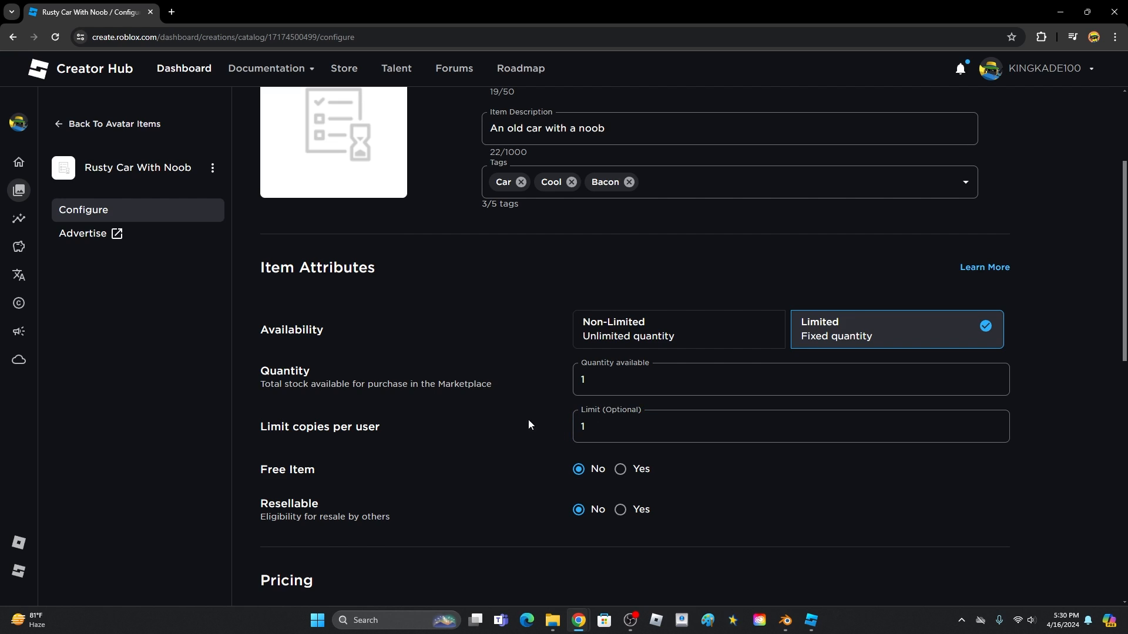
left_click(623, 433)
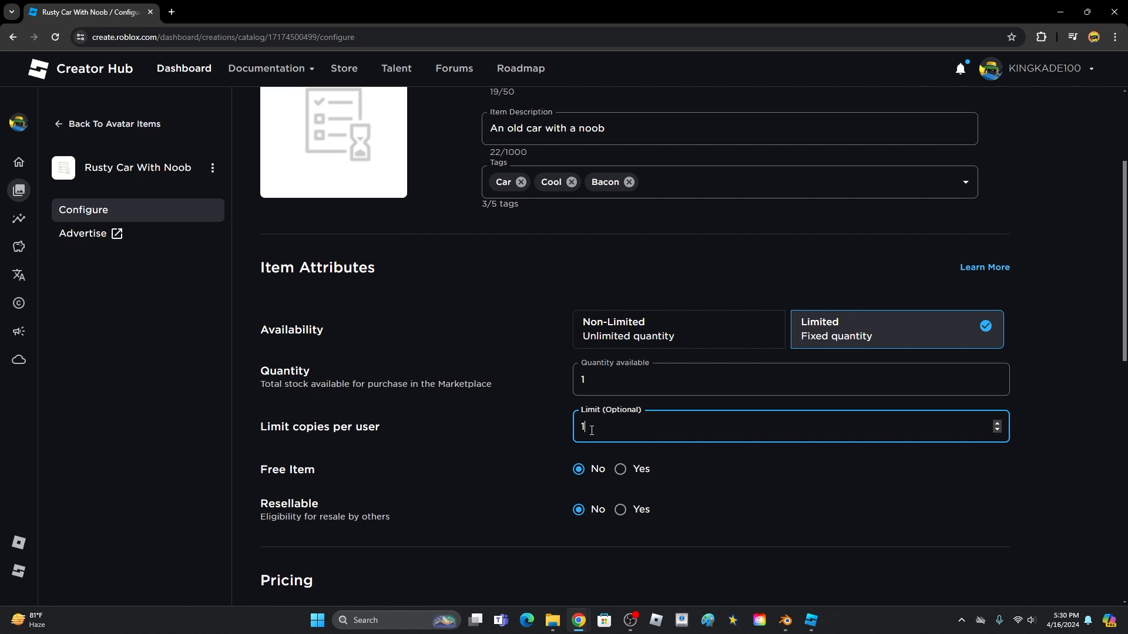
key("BackSpace")
left_click(544, 423)
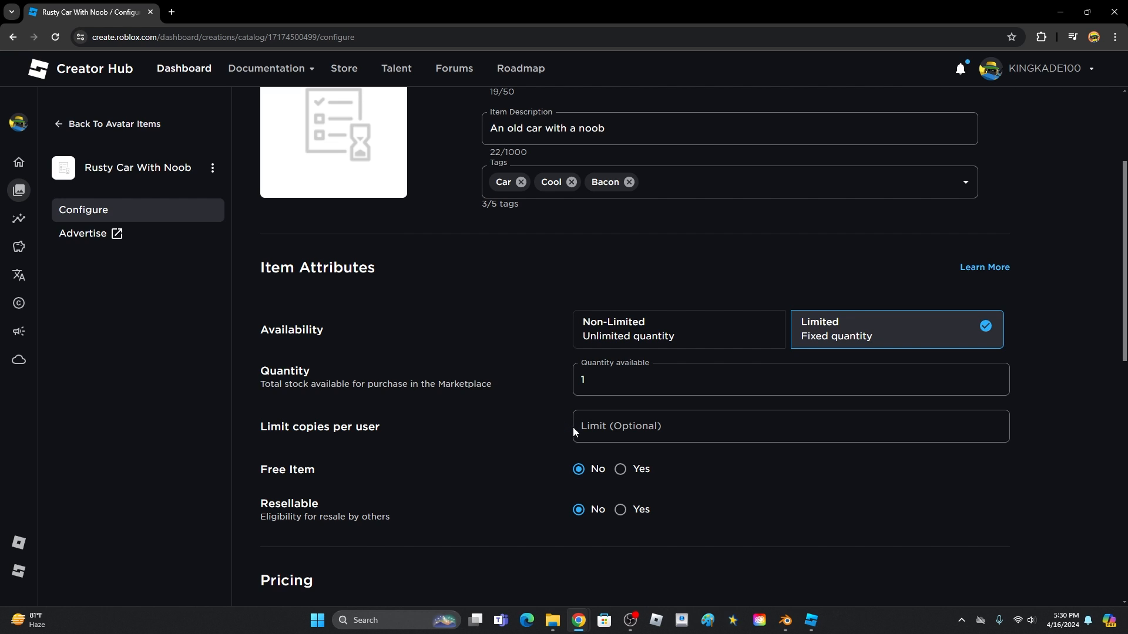
- Make the limited item resellable, and try making it free before restoring it as a paid item
scroll(493, 460, "down", 1)
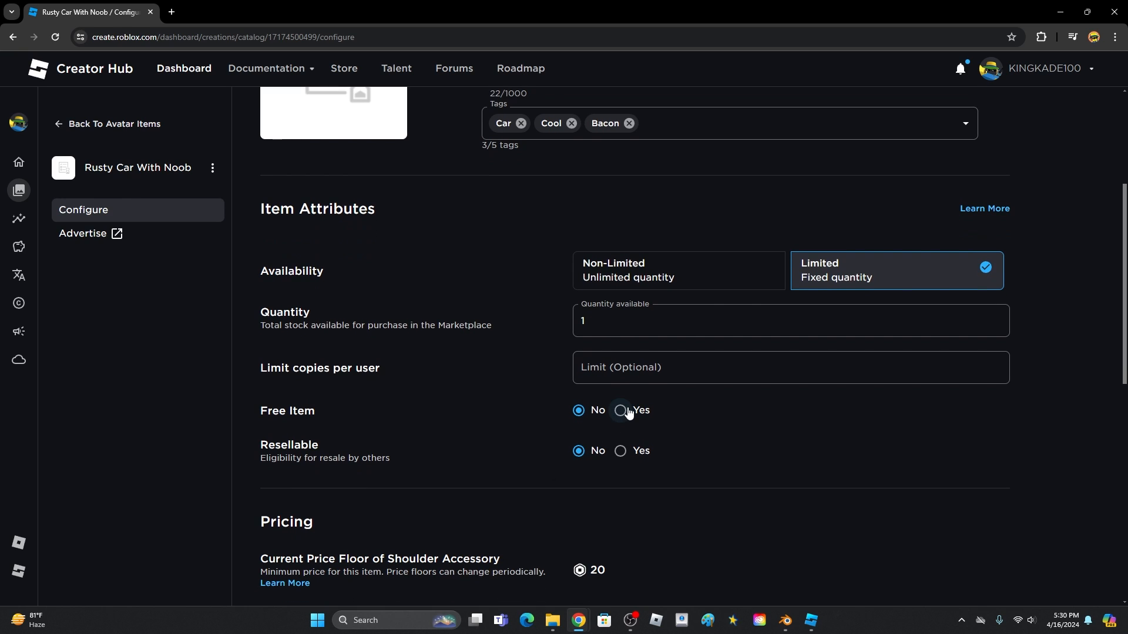
left_click(620, 451)
scroll(672, 517, "down", 3)
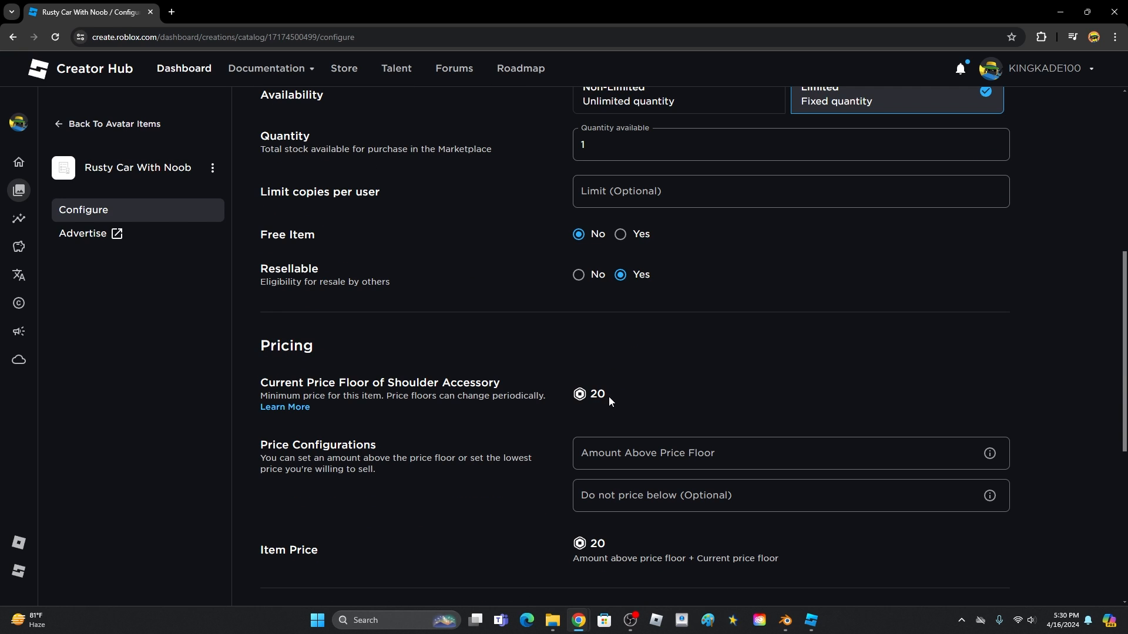
left_click(621, 233)
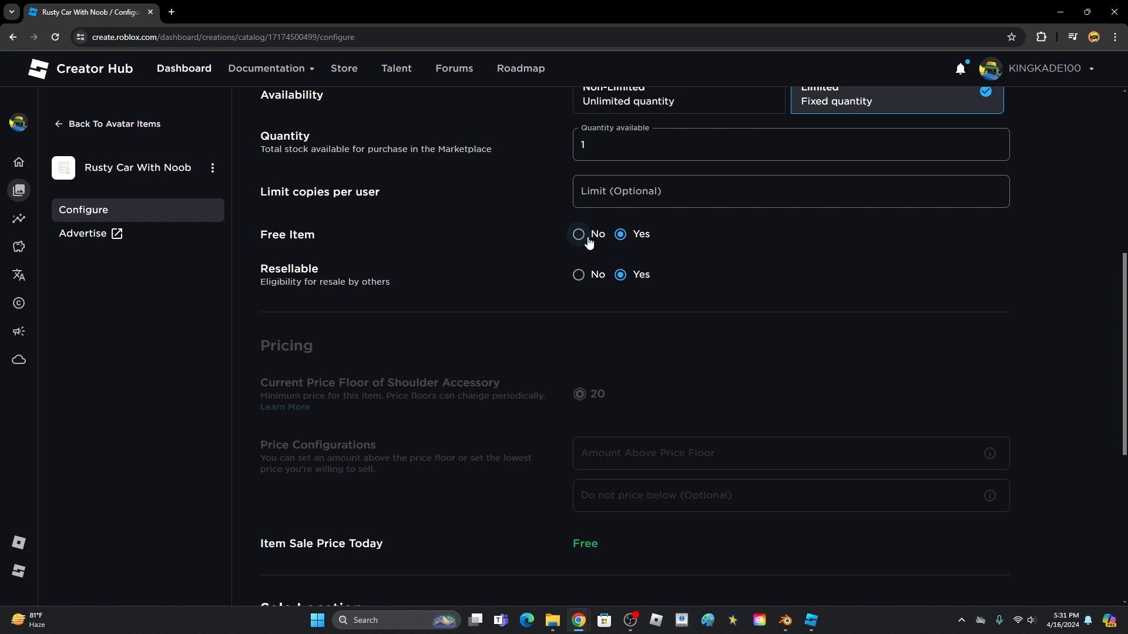
left_click(589, 241)
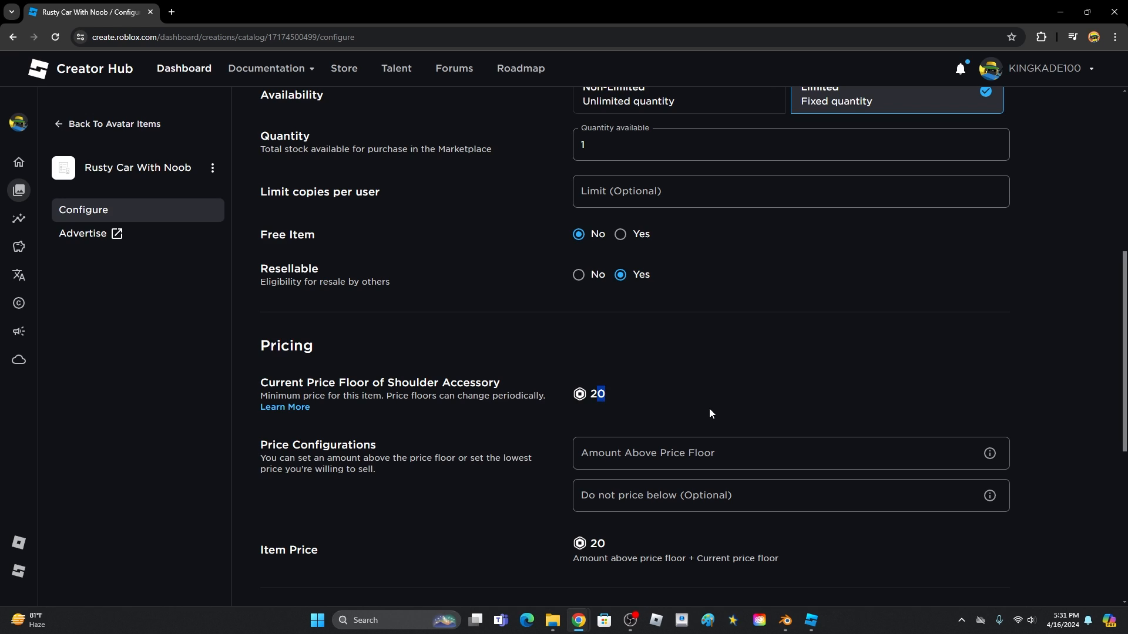
- Set the amount above the price floor to 80 Robux
left_click(682, 453)
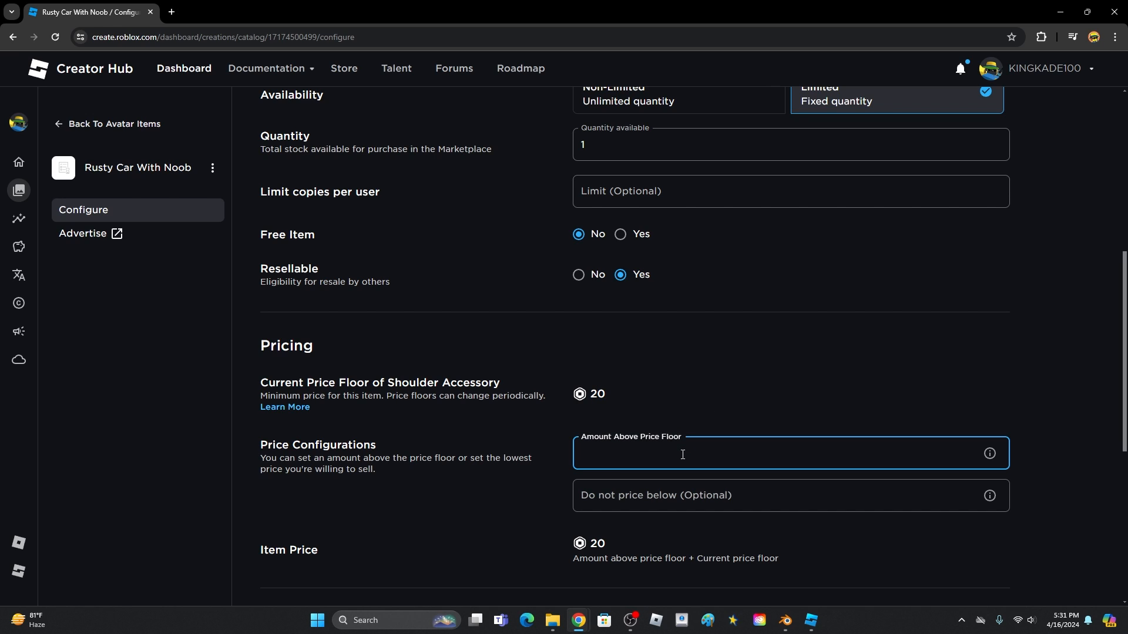
type("80")
left_click(693, 406)
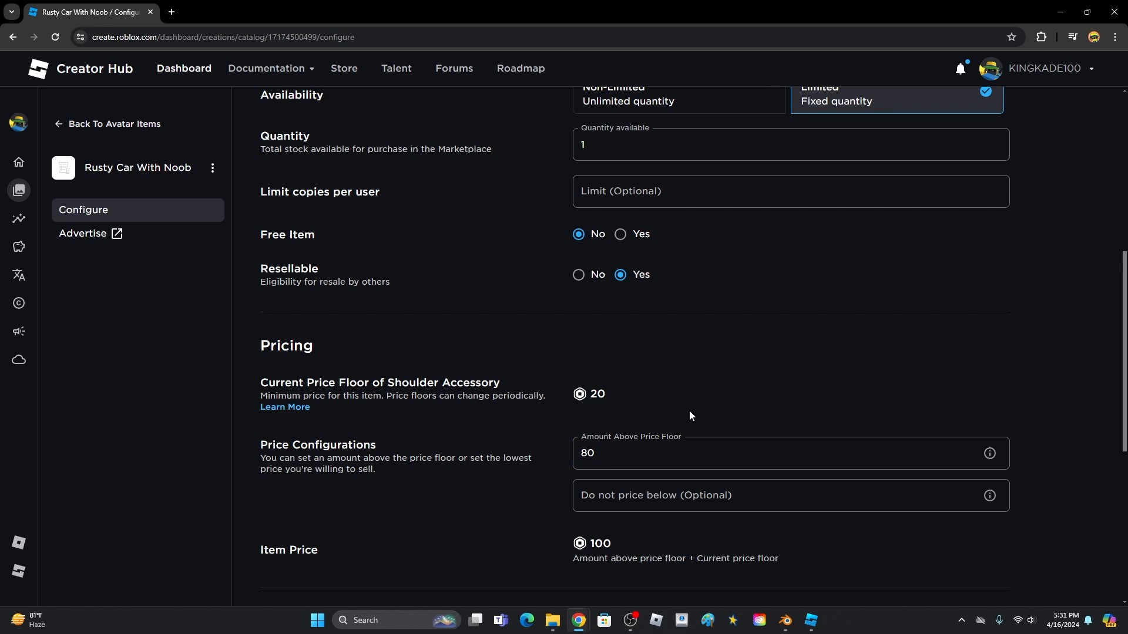
- Review the sale location choices, keeping Marketplace and All Experiences, and check the limited item's publishing advance
scroll(553, 517, "down", 1)
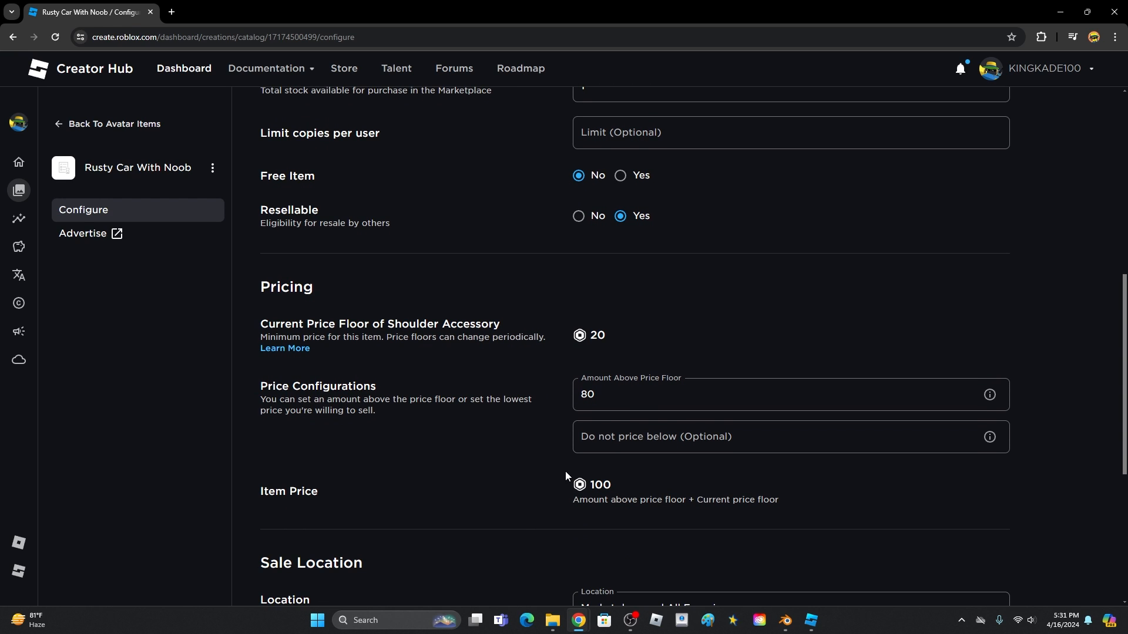
scroll(640, 358, "down", 2)
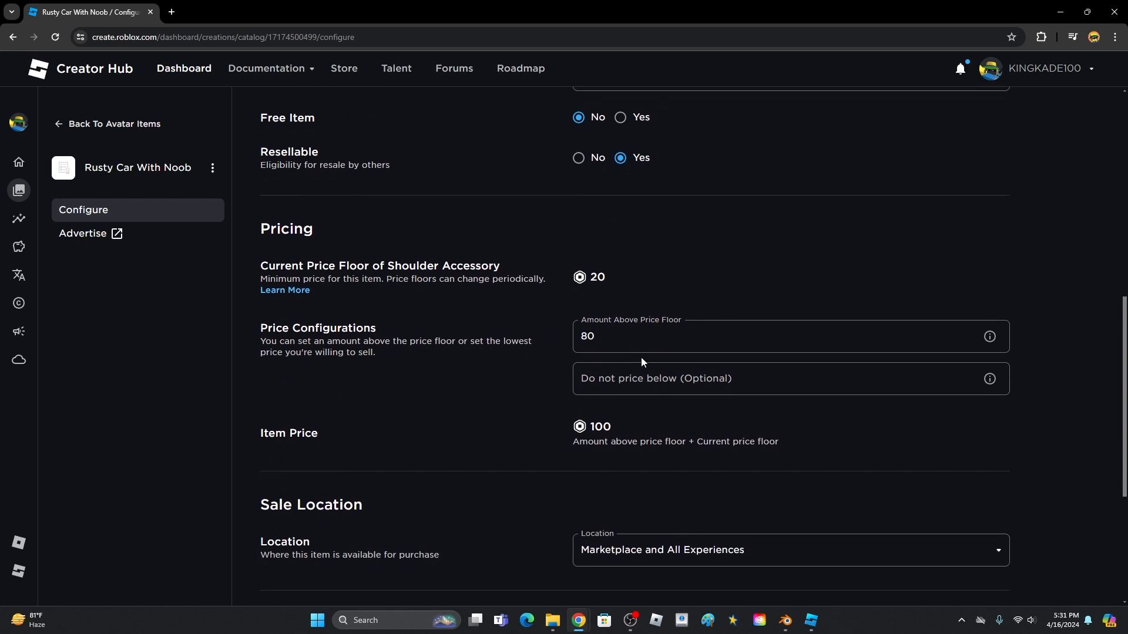
left_click(766, 490)
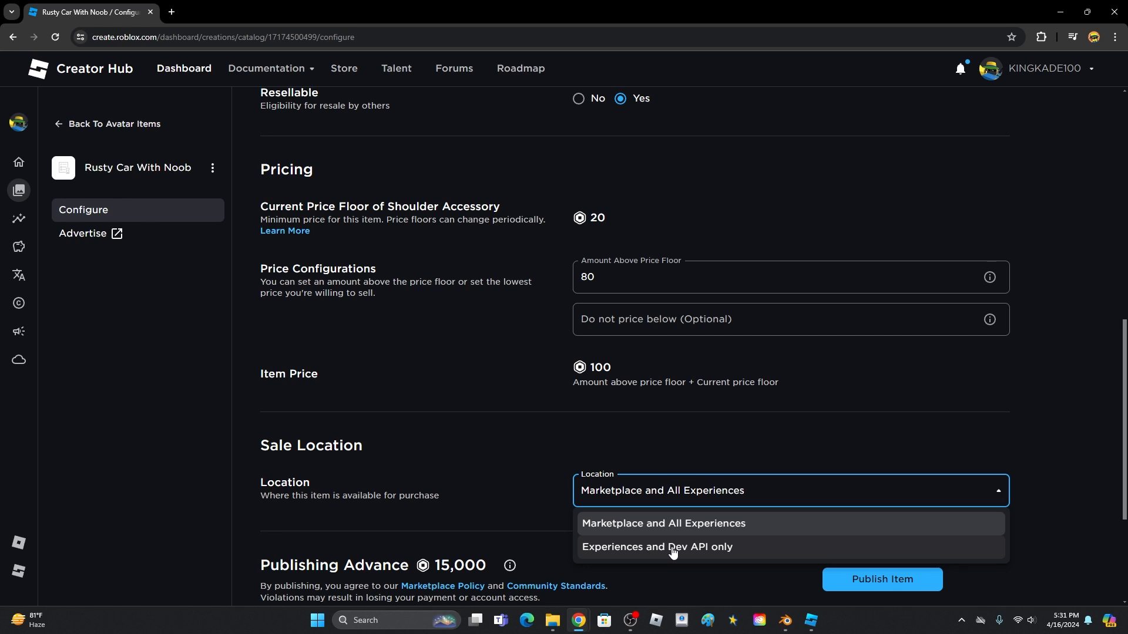
left_click(721, 497)
scroll(721, 496, "down", 1)
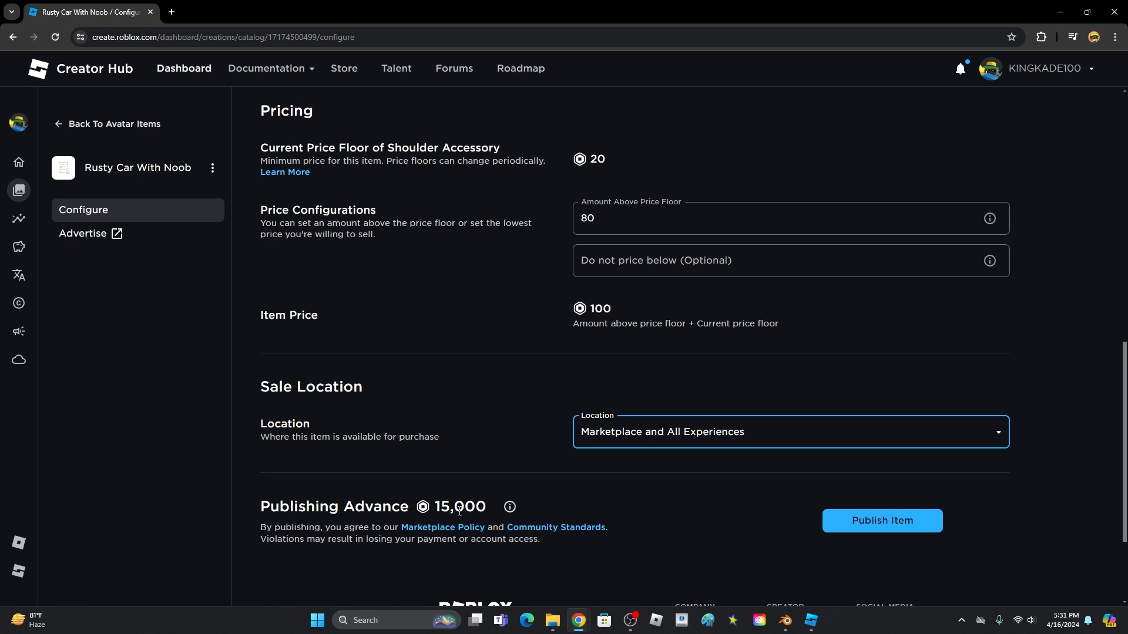
left_click_drag(439, 507, 552, 504)
left_click(558, 505)
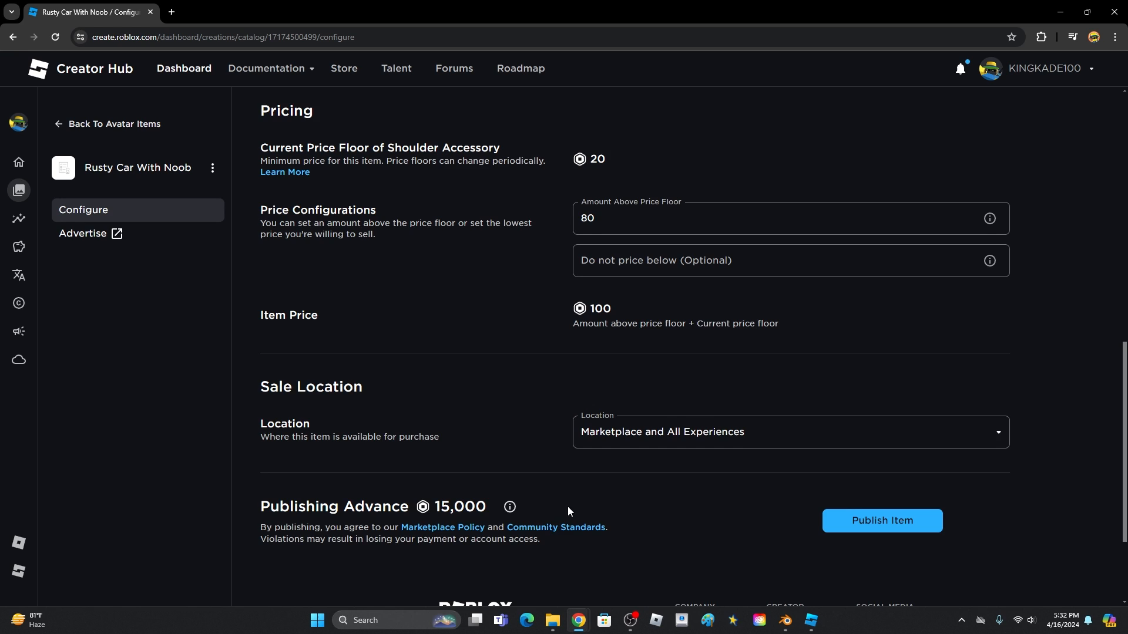
- Switch the item's availability back to Non-Limited with unlimited quantity
scroll(592, 480, "up", 2)
scroll(611, 485, "up", 6)
scroll(657, 492, "down", 6)
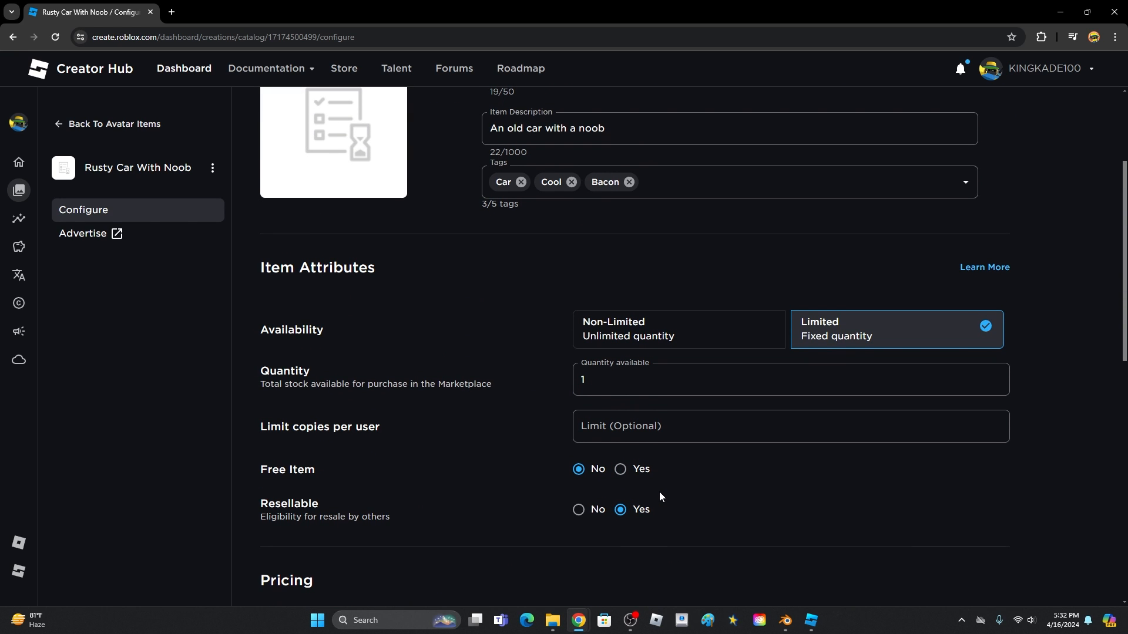
scroll(661, 496, "up", 5)
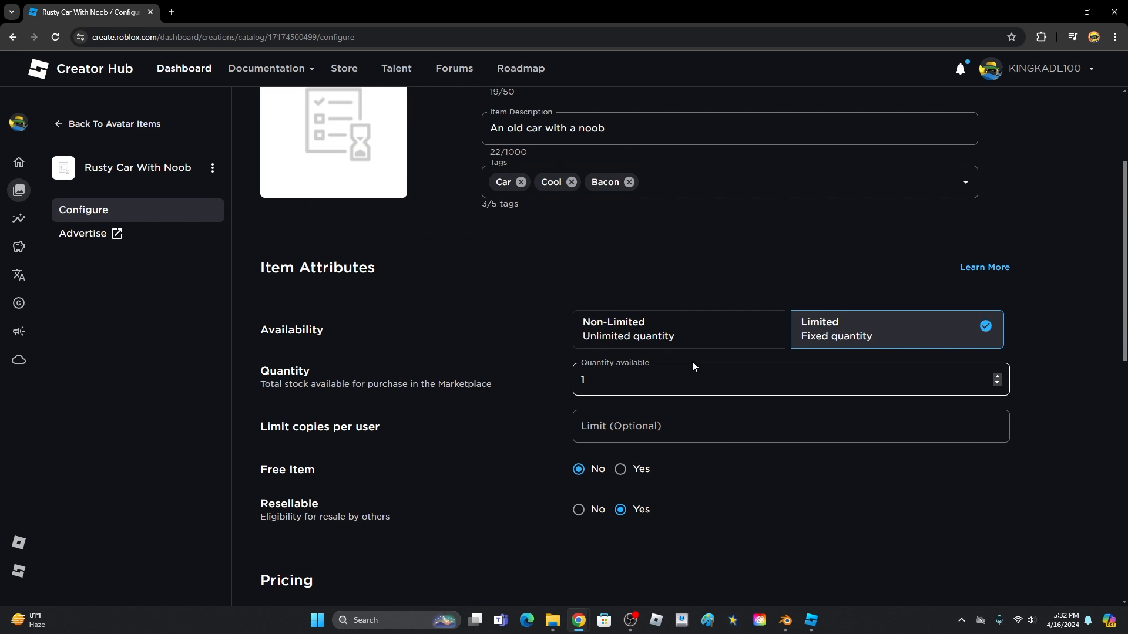
left_click(687, 343)
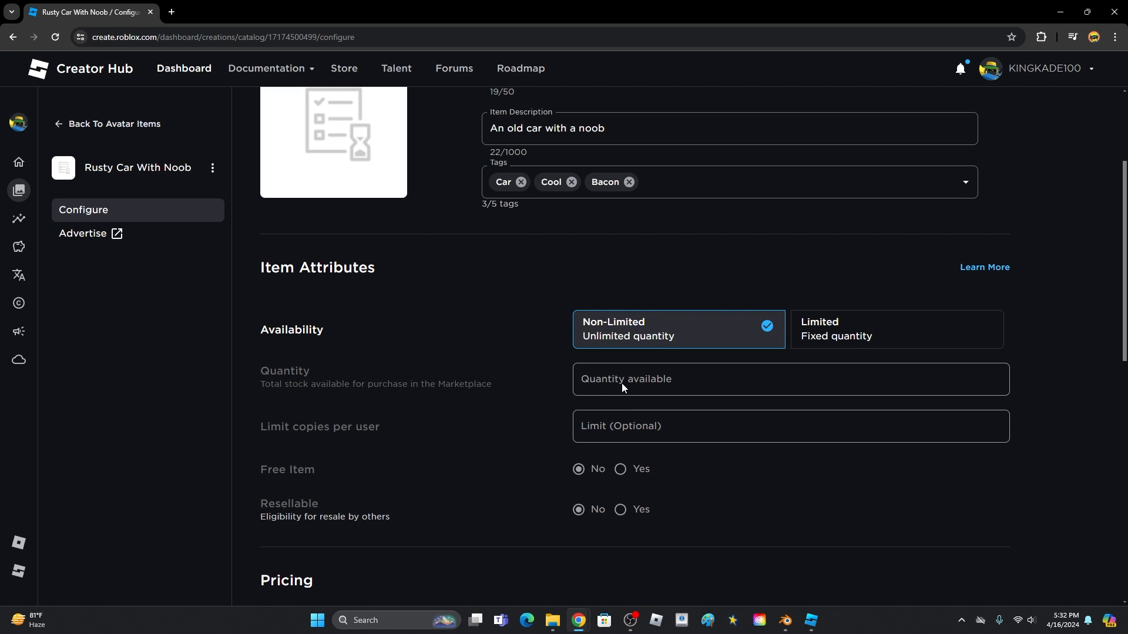
- Examine the attributes, pricing and publishing advance of the item as Non-Limited
scroll(630, 433, "down", 3)
scroll(629, 435, "down", 1)
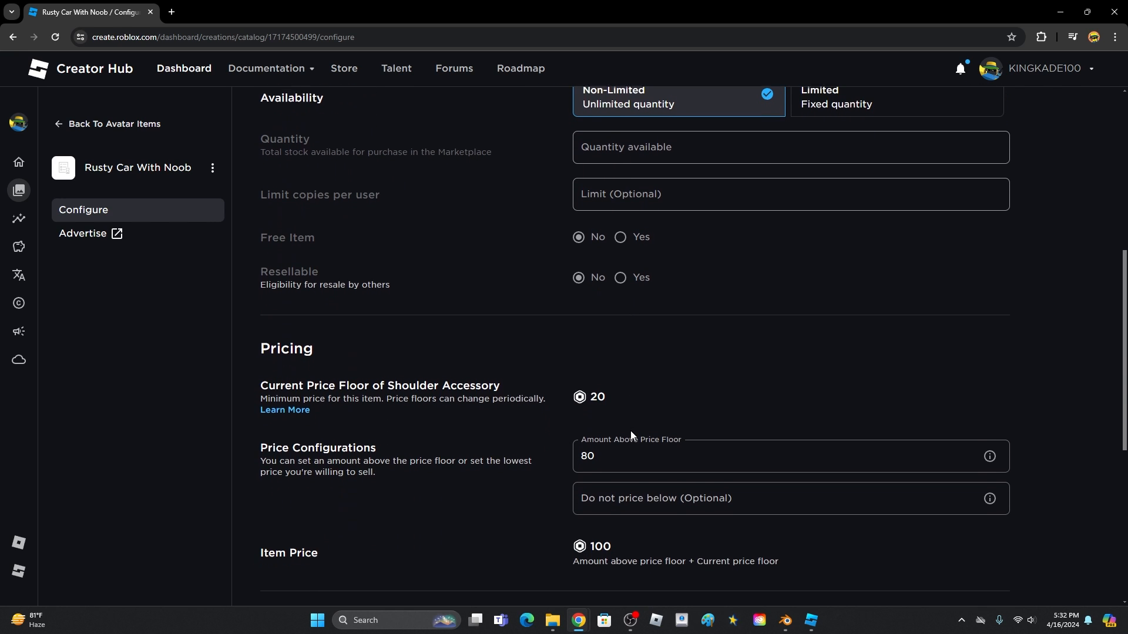
scroll(624, 399, "up", 3)
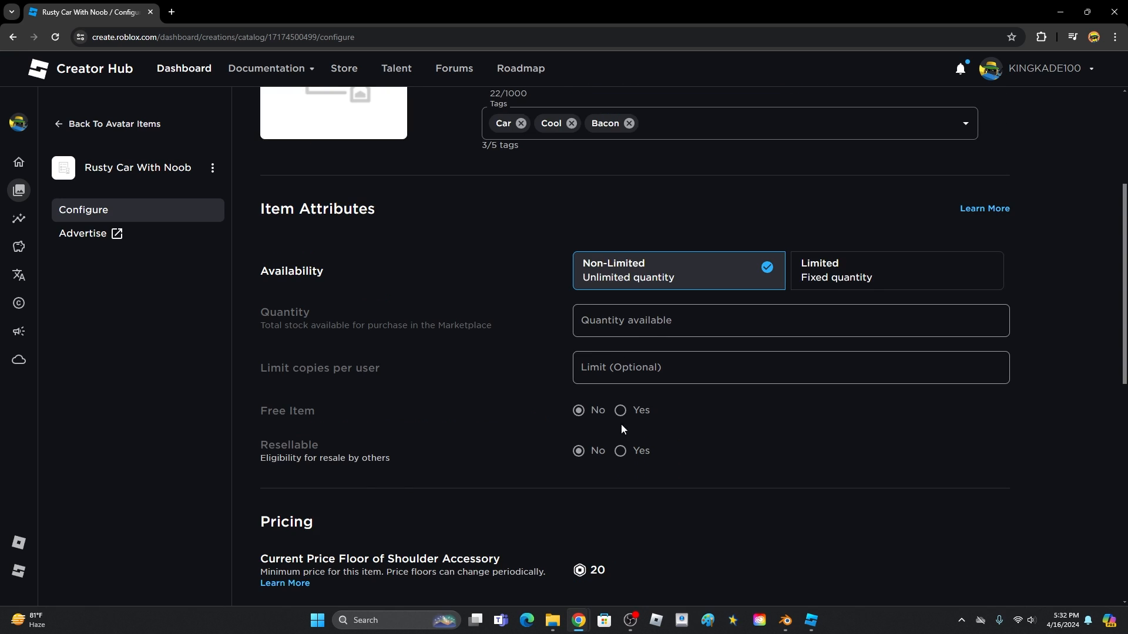
scroll(630, 413, "down", 3)
scroll(632, 413, "up", 2)
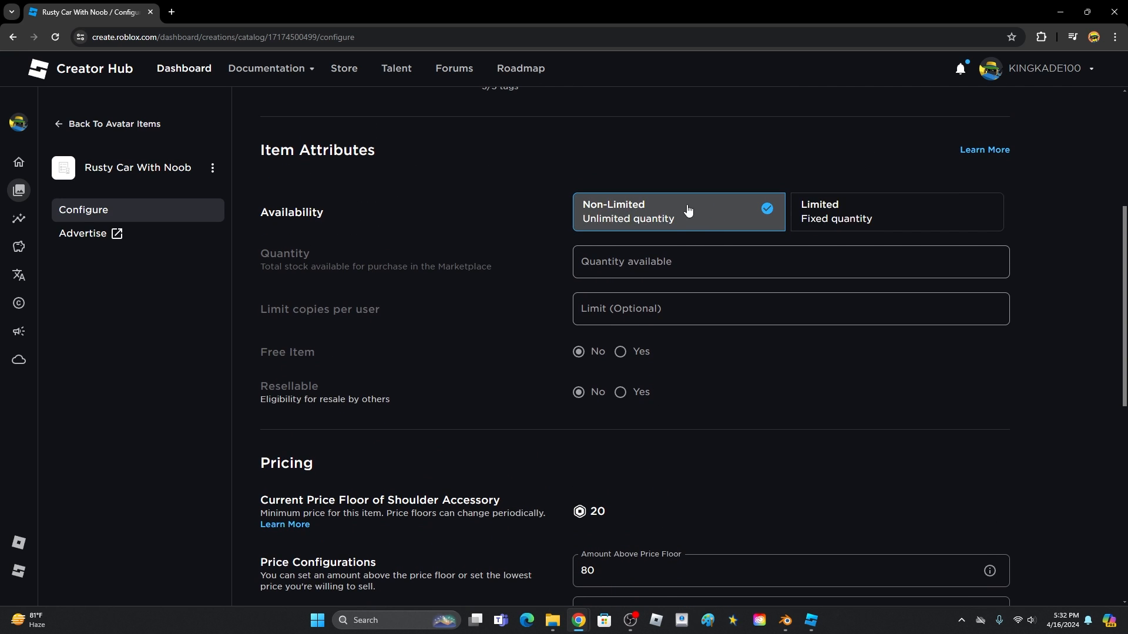
scroll(733, 337, "down", 8)
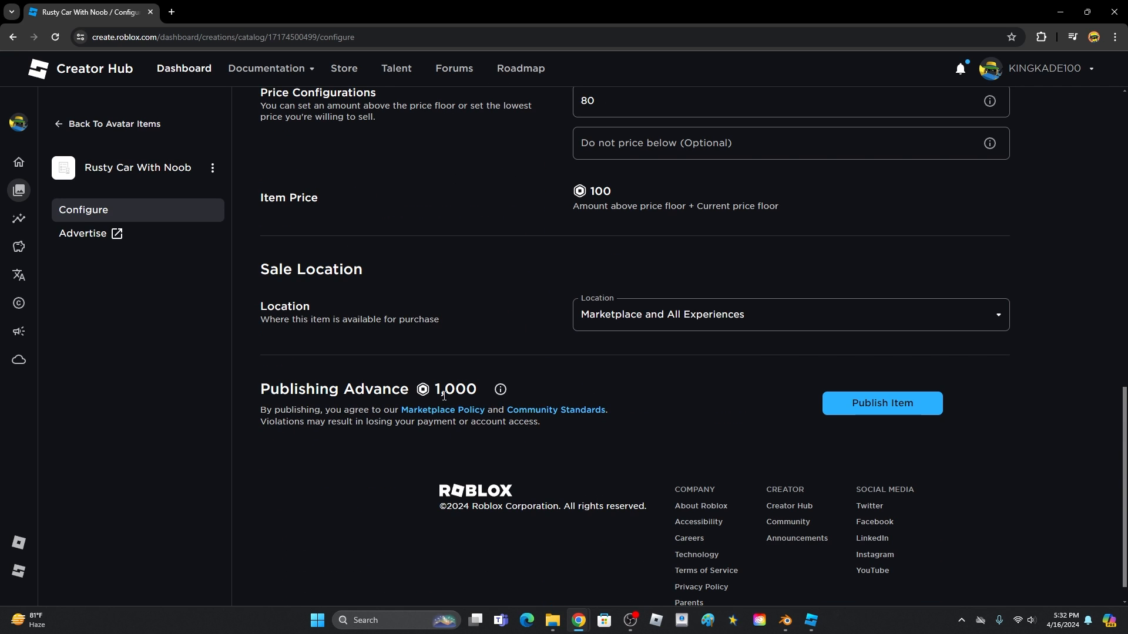
double_click(437, 392)
scroll(566, 355, "up", 7)
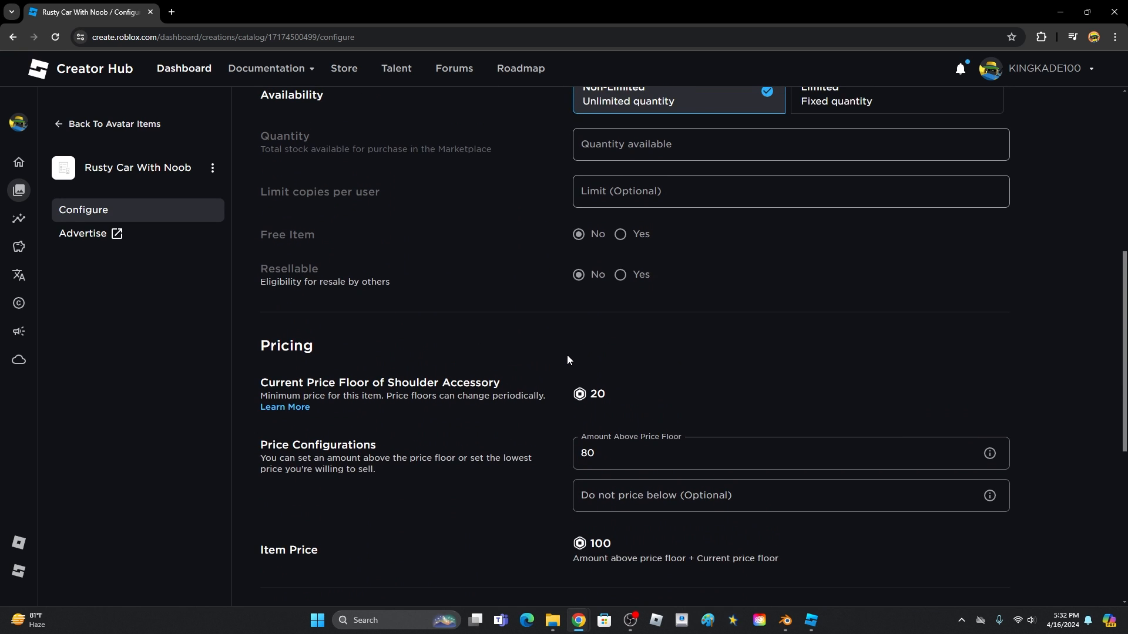
- Review the item type, free item and sale location choices in the publish confirmation, and cancel it without publishing
scroll(573, 297, "down", 1)
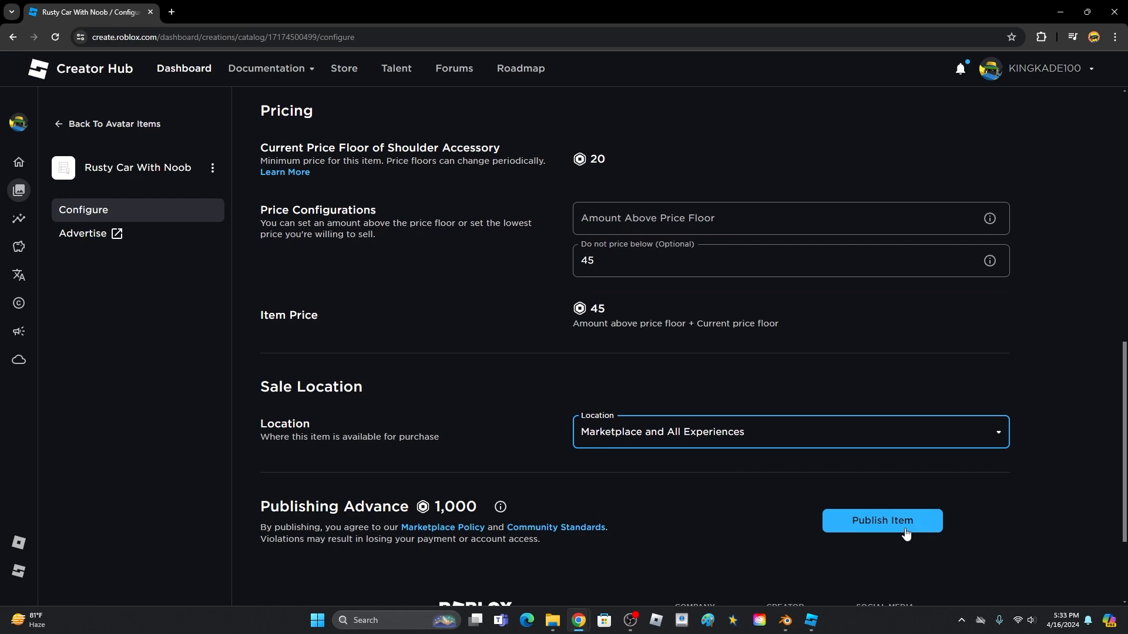
left_click(852, 522)
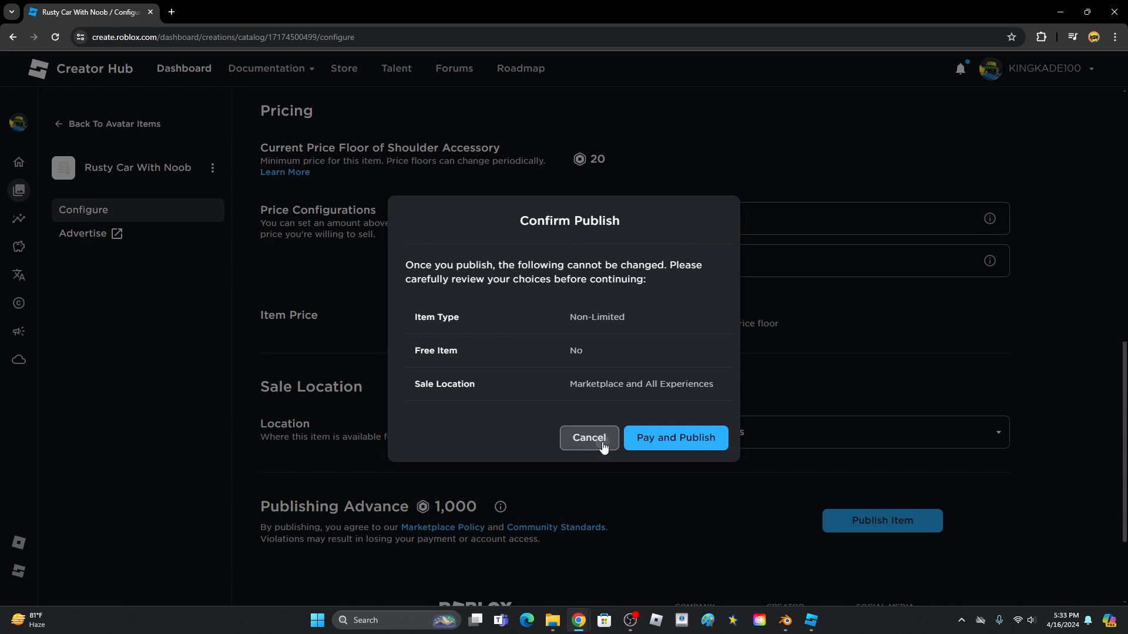
left_click(603, 447)
- Read how the publishing advance works, focusing on the 30% commission and how the creator recoups the advance
scroll(573, 478, "down", 1)
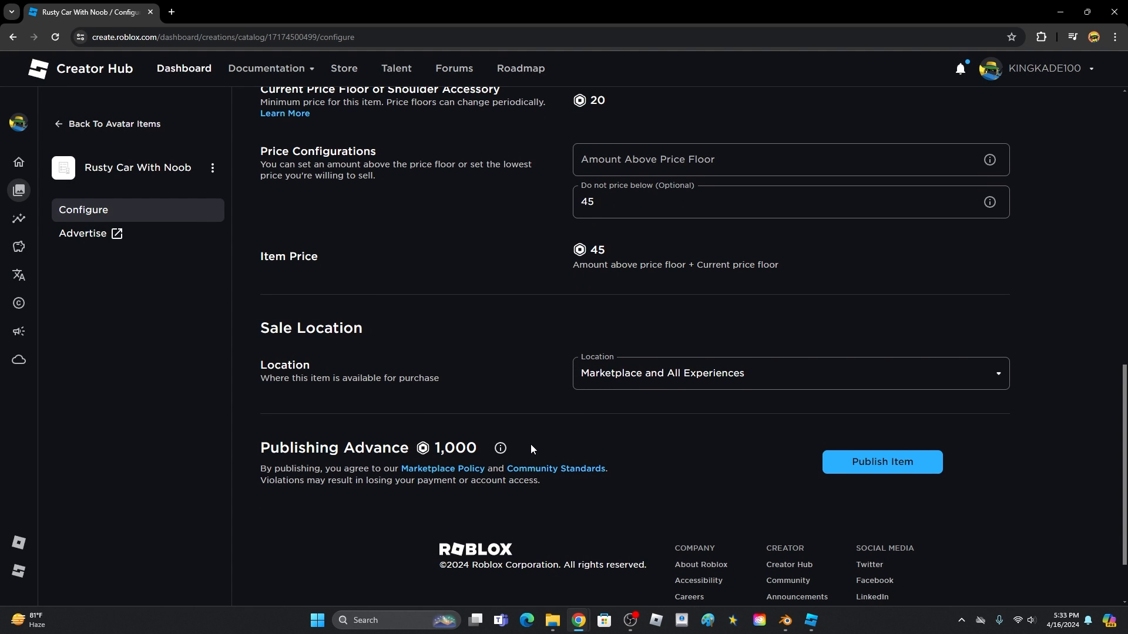
left_click(499, 449)
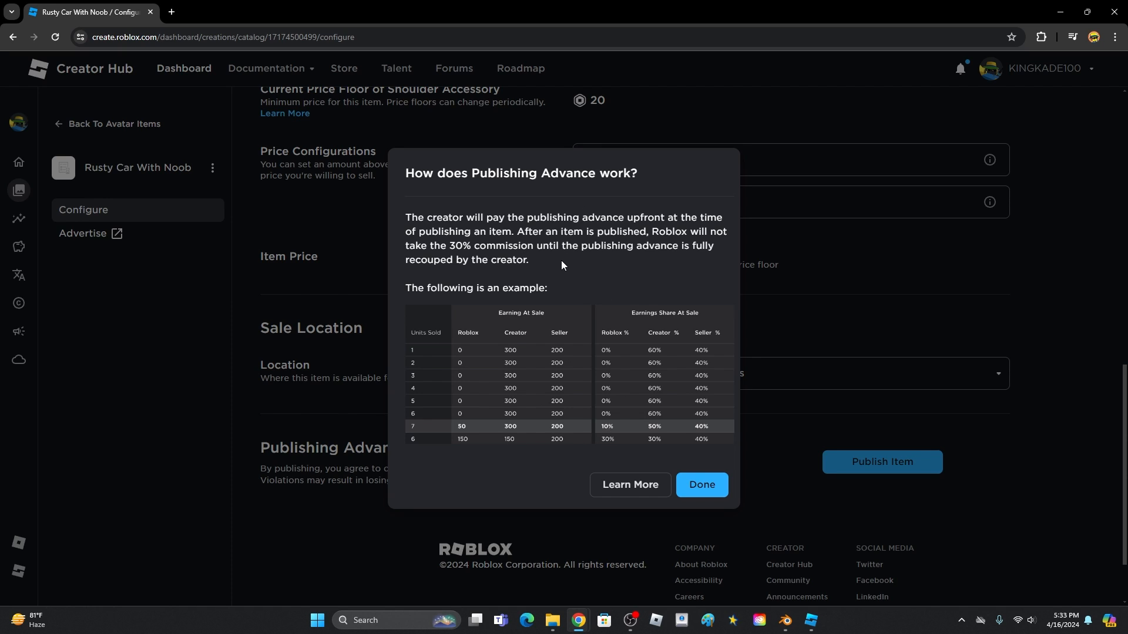
left_click_drag(450, 245, 553, 246)
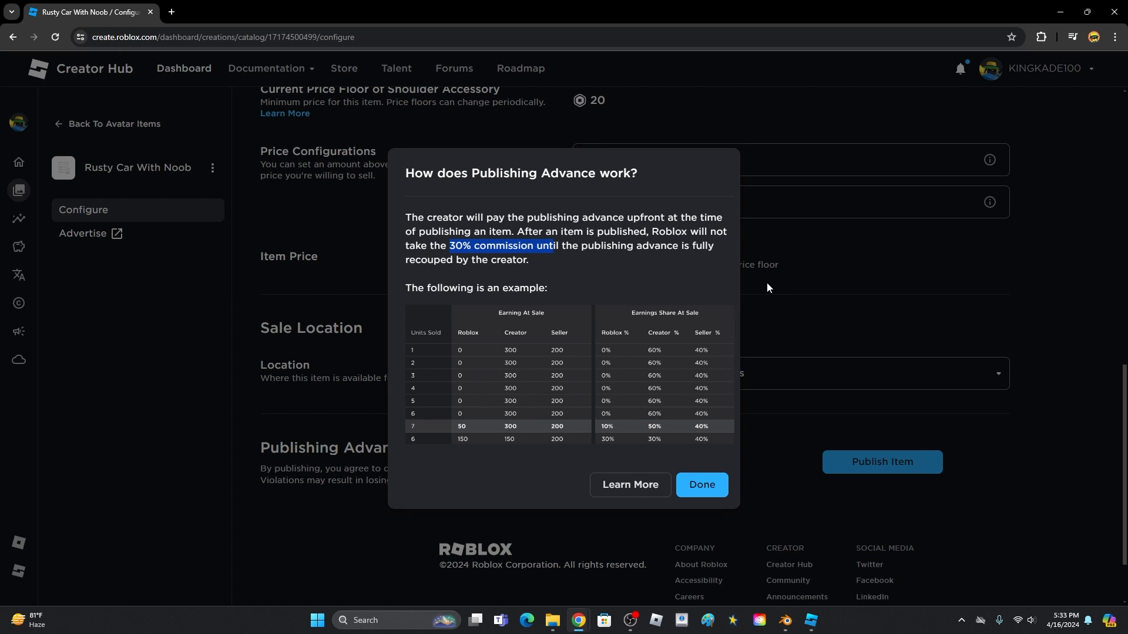
left_click(452, 241)
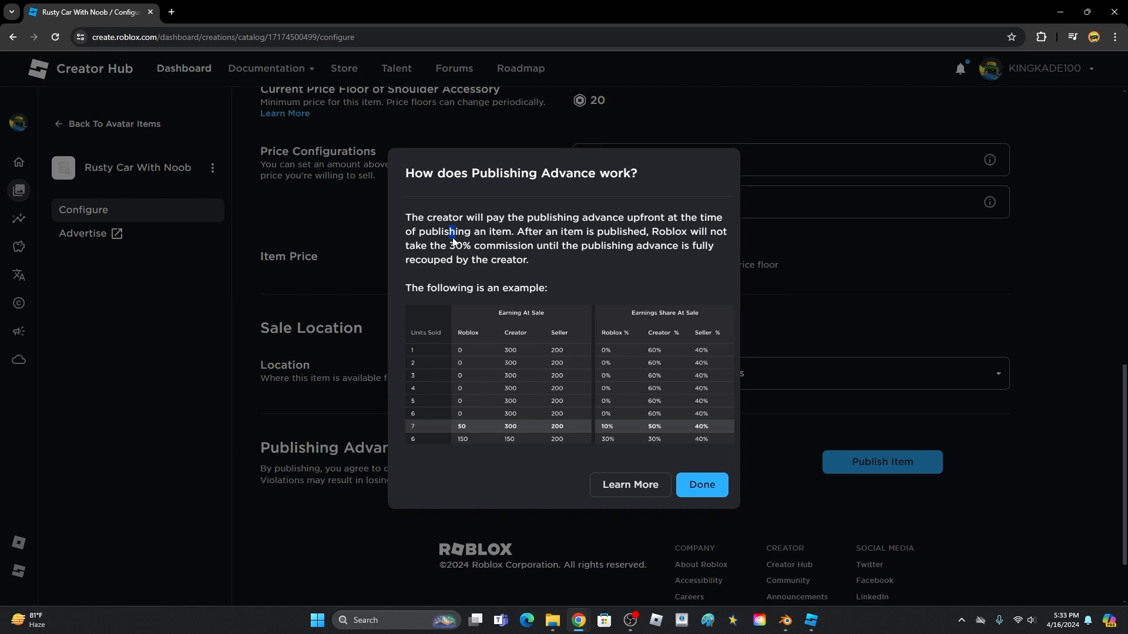
left_click_drag(451, 246, 450, 392)
left_click(465, 257)
left_click_drag(455, 247, 474, 248)
left_click(702, 484)
- Pay the publishing advance and publish the item as Non-Limited for sale in Marketplace and All Experiences
left_click(883, 462)
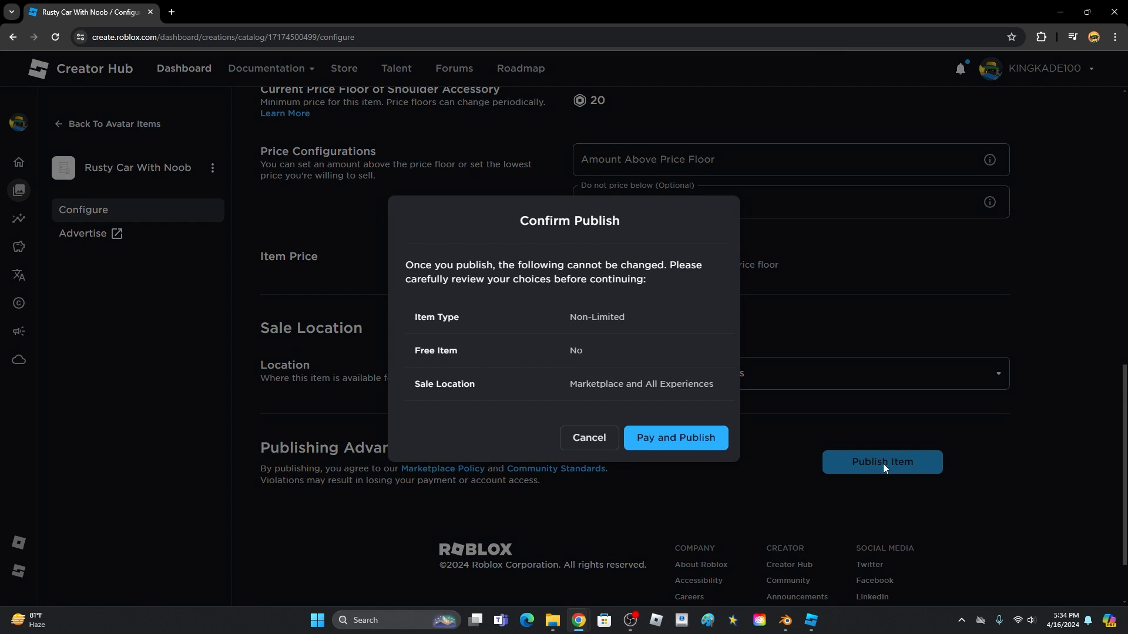
left_click(698, 448)
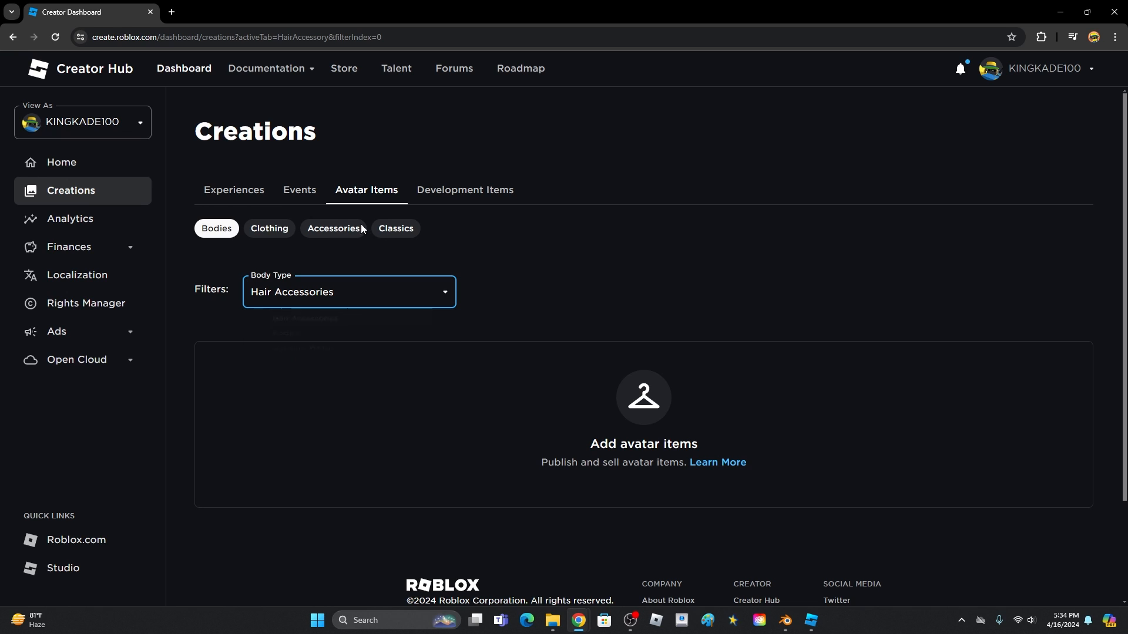
- Filter the avatar item creations to Shoulder Accessories and open the Rusty Car With Noob item
left_click(345, 229)
left_click(338, 292)
left_click(365, 416)
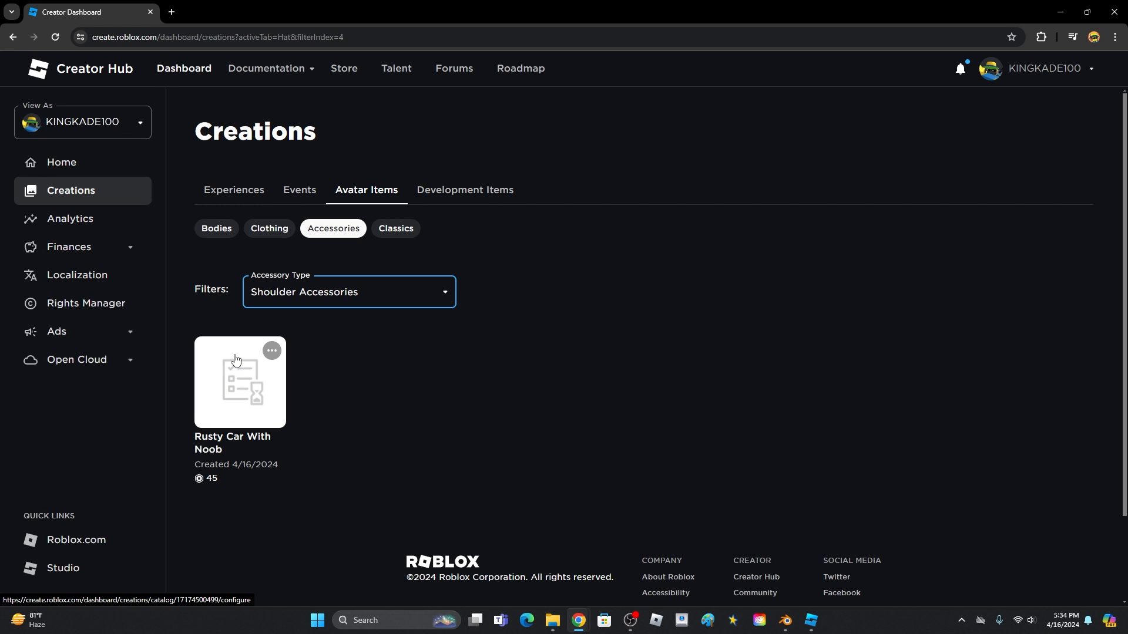
left_click(215, 394)
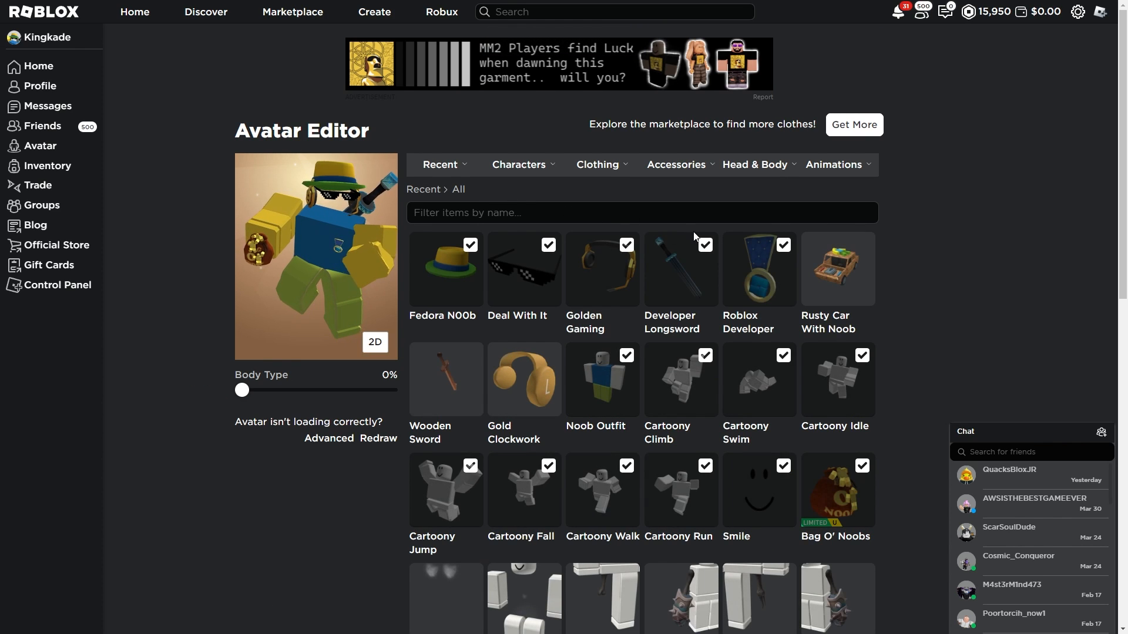
- Open the Wooden Sword's item page from the Avatar Editor and examine its details and how it looks on the avatar's back
left_click(442, 428)
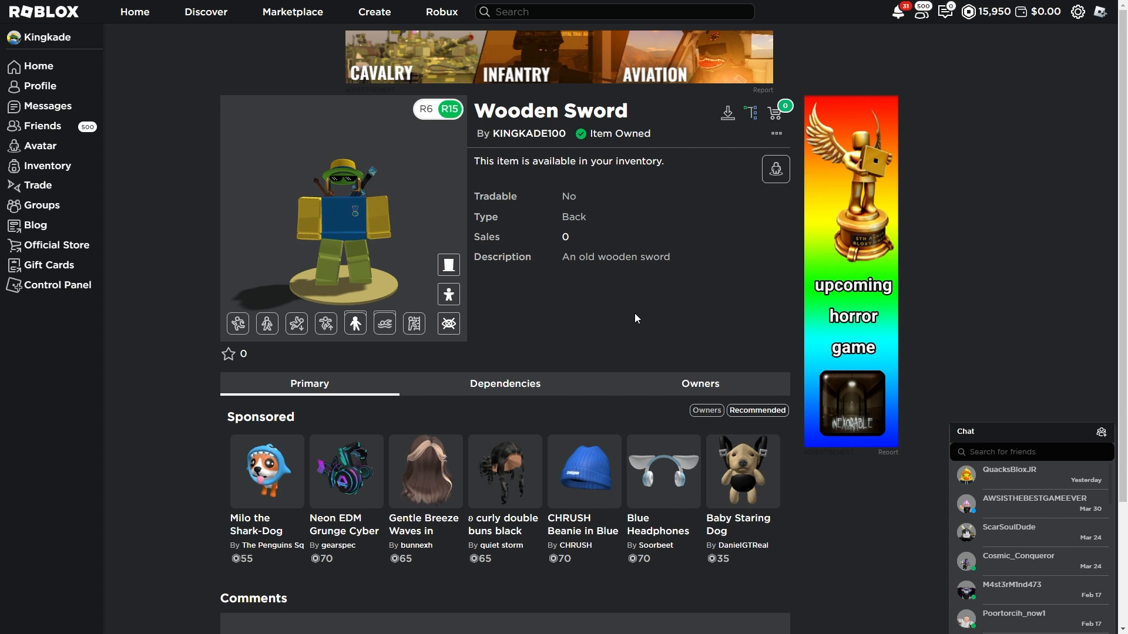
scroll(639, 326, "down", 3)
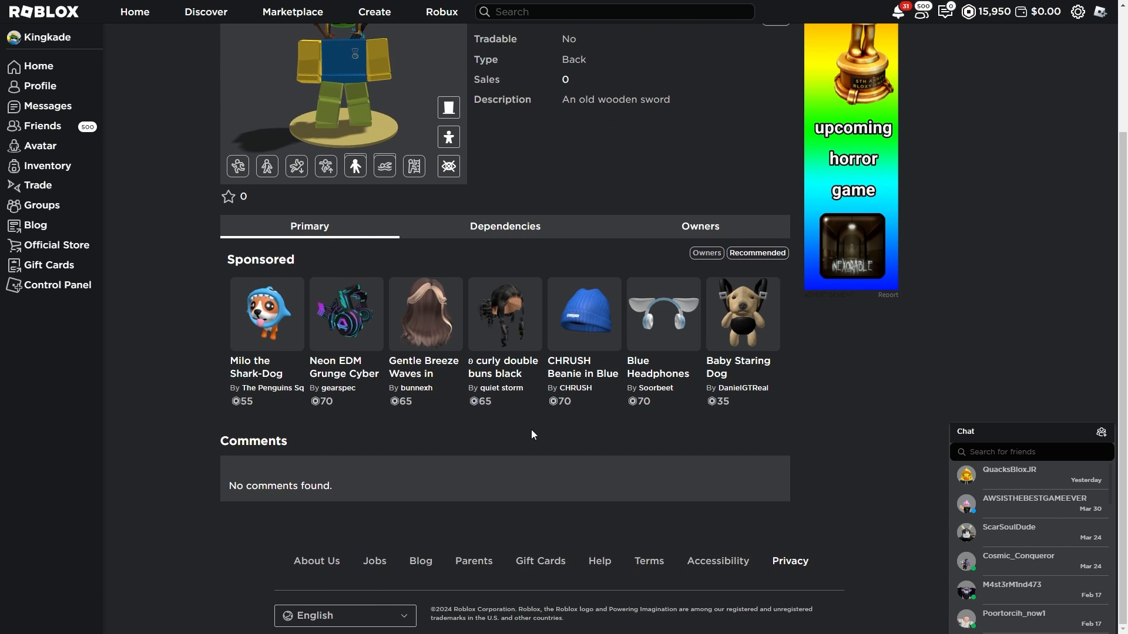
scroll(532, 434, "up", 3)
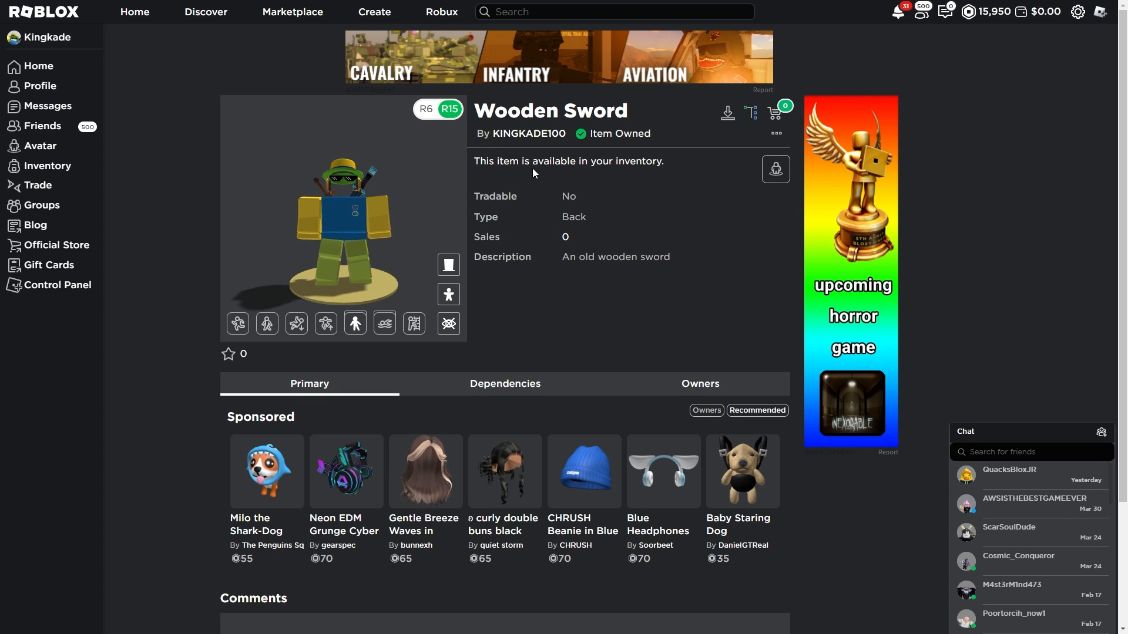
left_click_drag(385, 234, 435, 209)
scroll(374, 231, "up", 6)
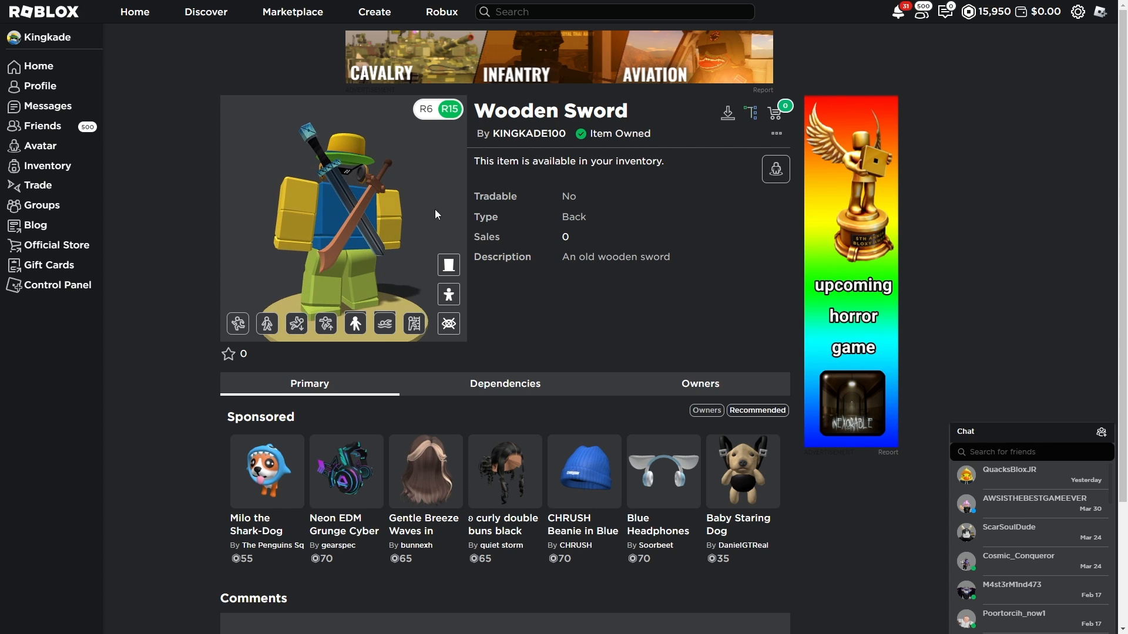
- Return to the avatar's items, open the Rusty Car With Noob page and inspect its 3D preview
left_click(40, 146)
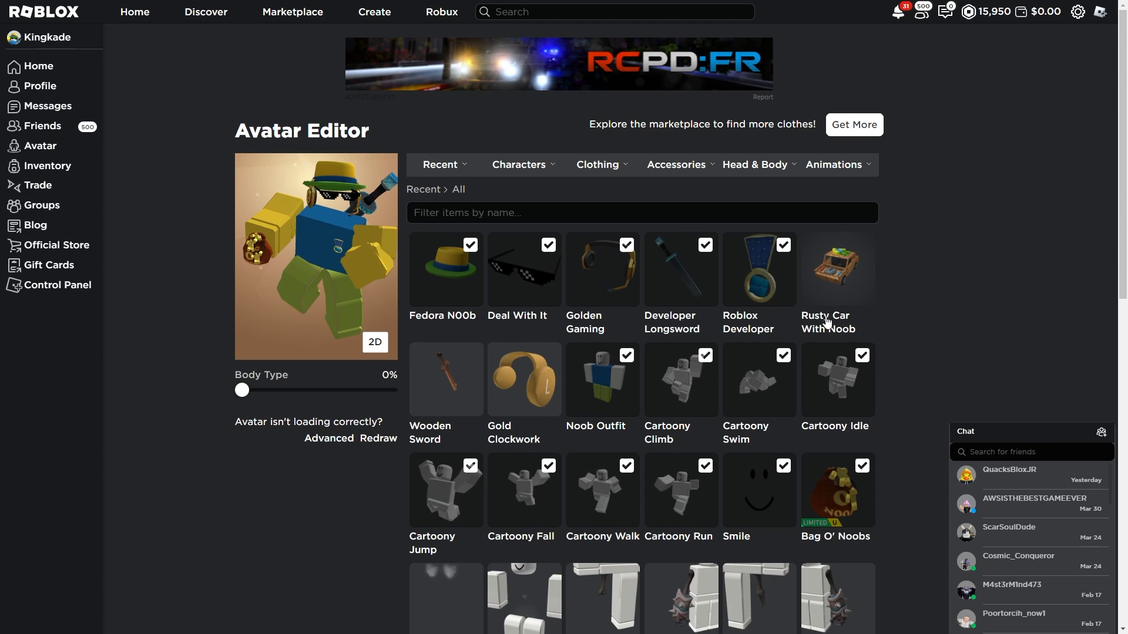
left_click(835, 328)
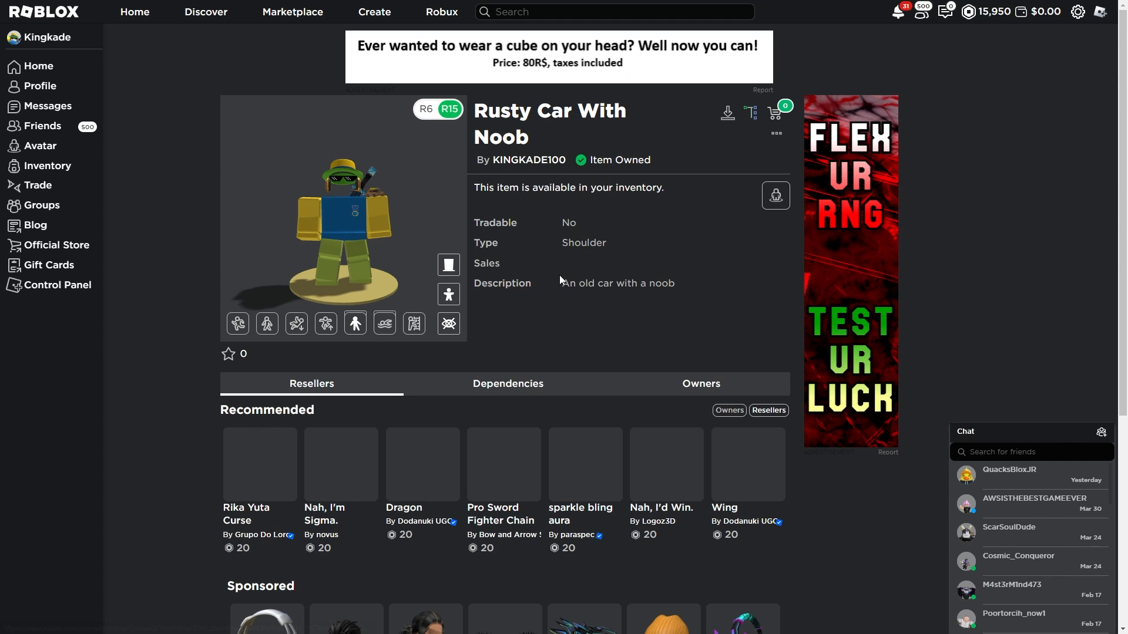
left_click_drag(397, 242, 219, 153)
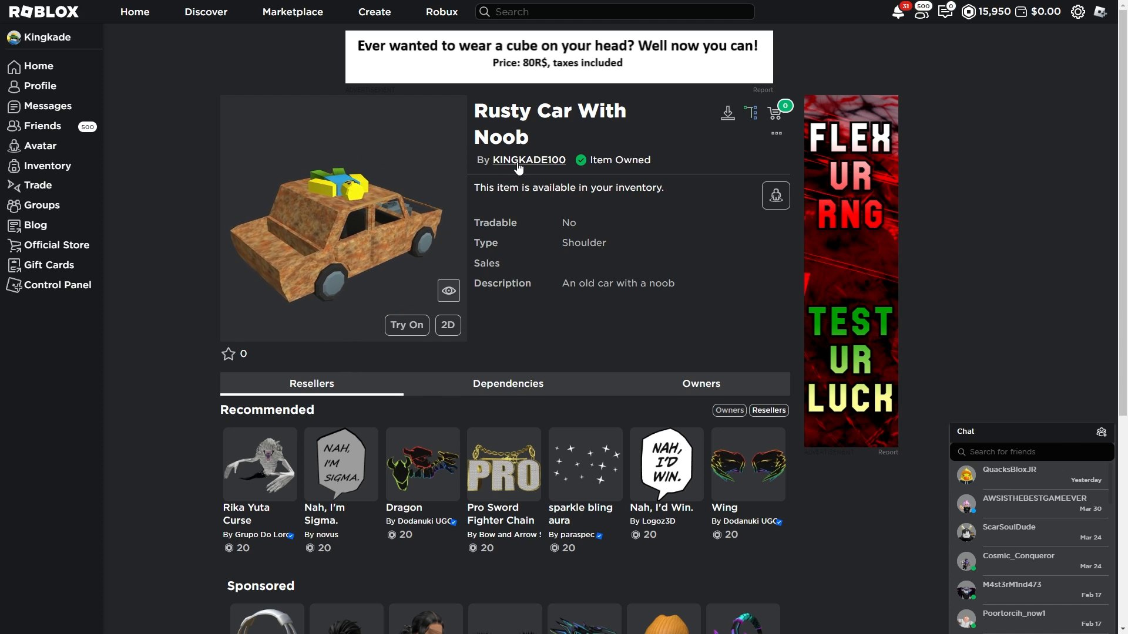
- Go back to the Avatar Editor and inspect the rusty car on the avatar's shoulder up close
left_click(88, 152)
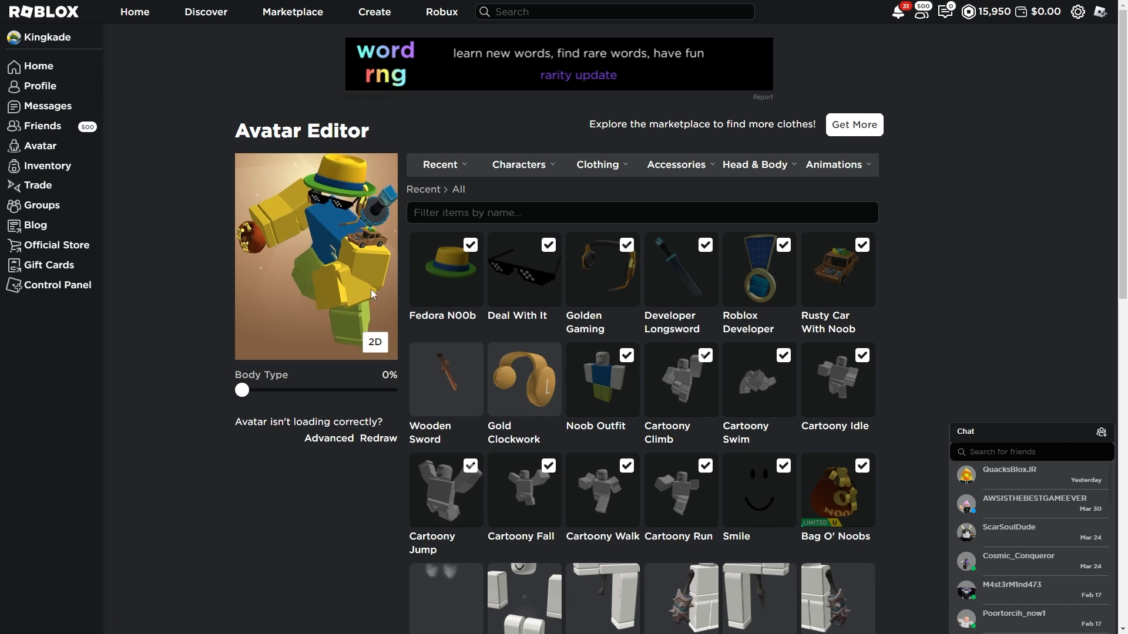
mouse_move(372, 289)
left_mouse_down()
mouse_move(294, 273)
mouse_move(345, 292)
mouse_move(322, 272)
mouse_move(347, 280)
mouse_move(301, 267)
mouse_move(361, 266)
mouse_move(340, 252)
mouse_move(361, 289)
mouse_move(329, 283)
mouse_move(351, 290)
left_mouse_up()
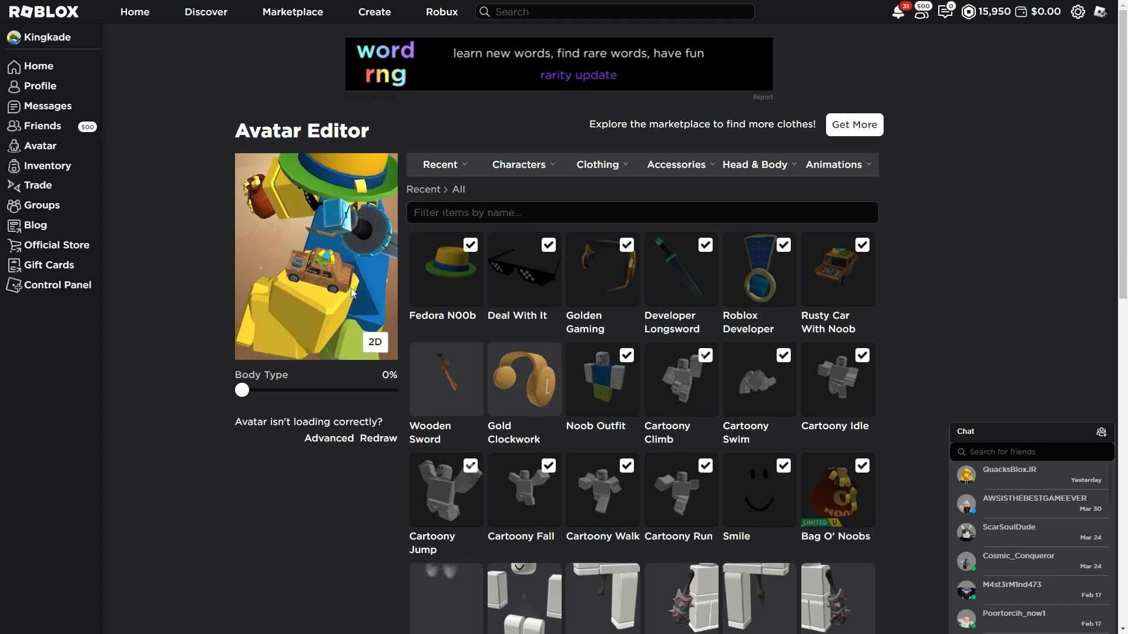
- Reopen the Rusty Car With Noob page, preview the accessory without the avatar and examine the model from several angles
left_click(825, 333)
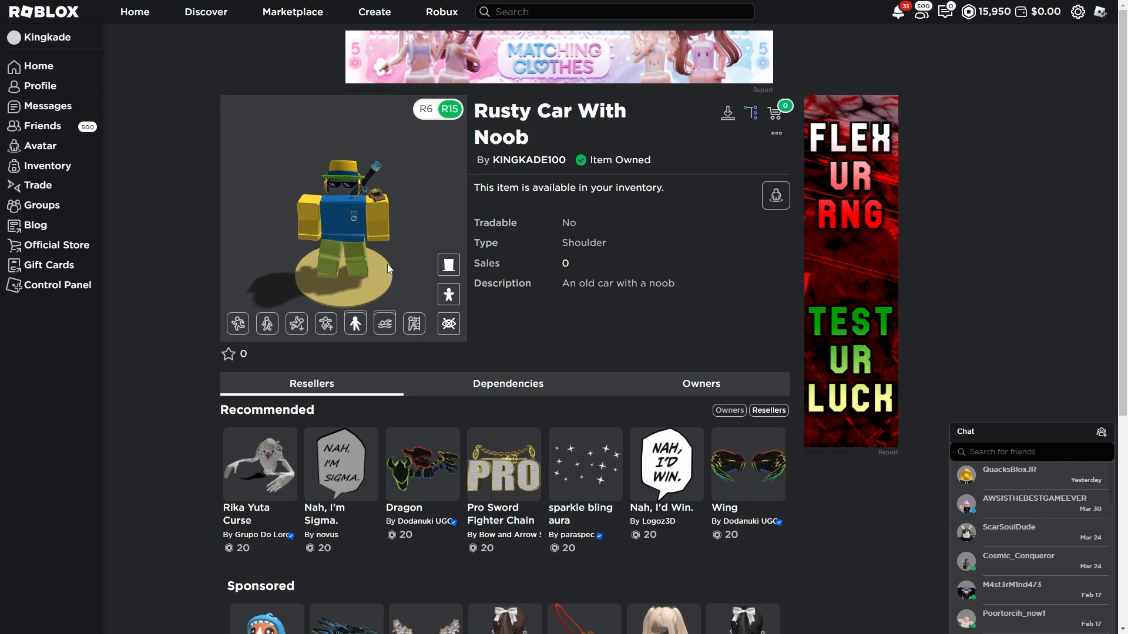
left_click(449, 324)
left_click_drag(383, 295, 298, 224)
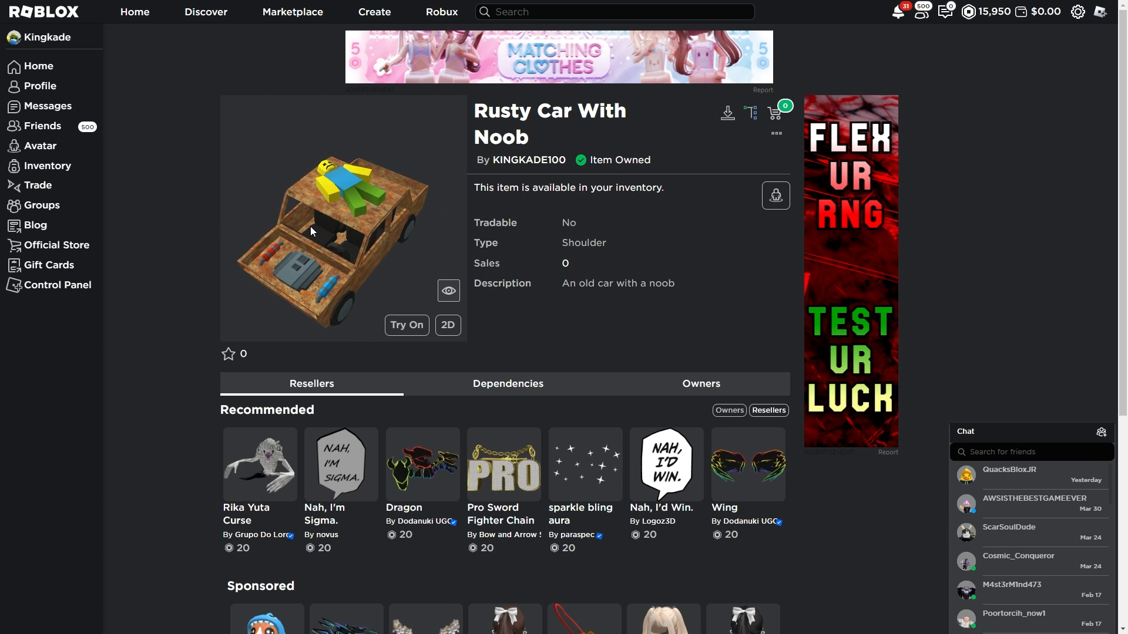